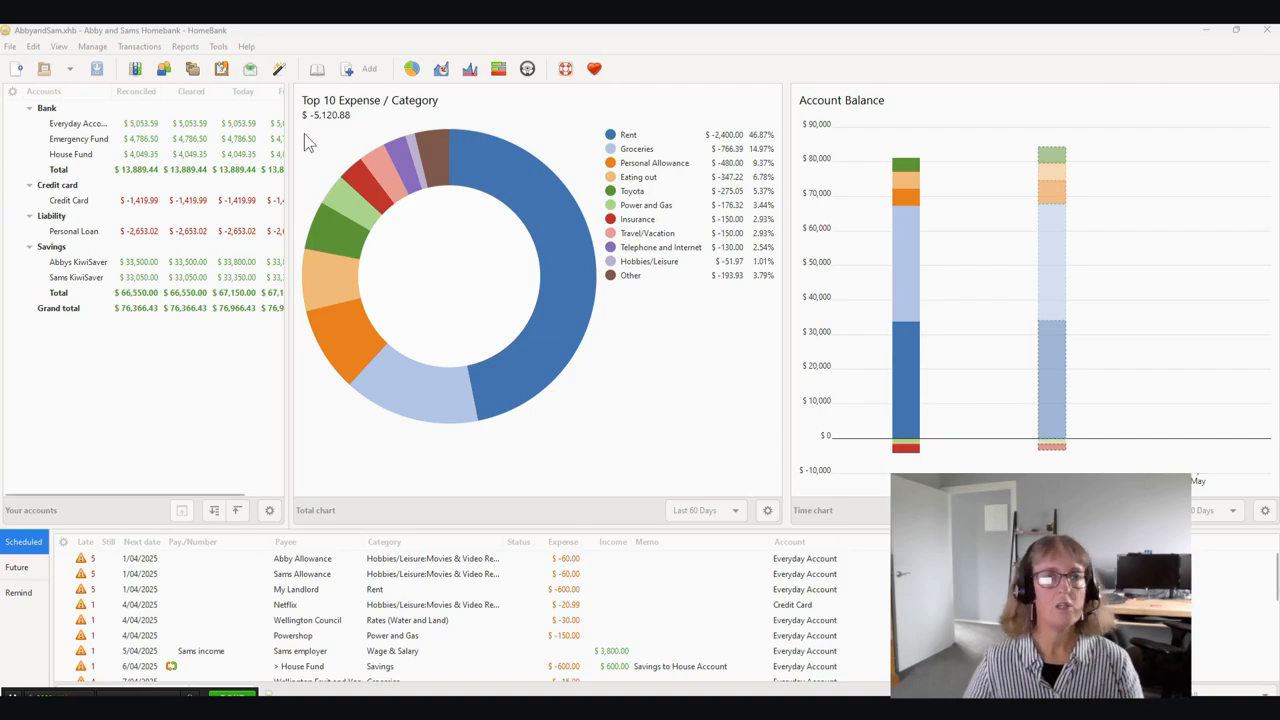
Open the Statistics report, enlarge its results table and hide the percentage columns.
{"action": "left_click", "coordinate": [186, 47]}
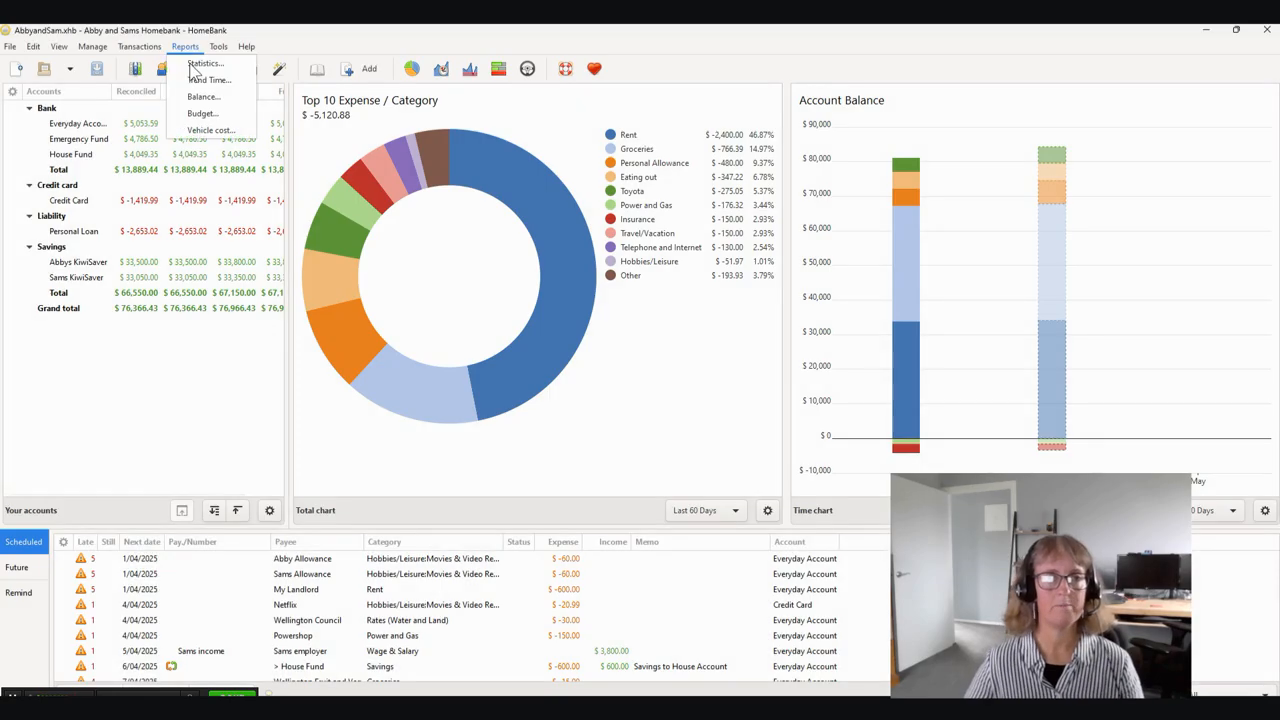
{"action": "left_click", "coordinate": [200, 63]}
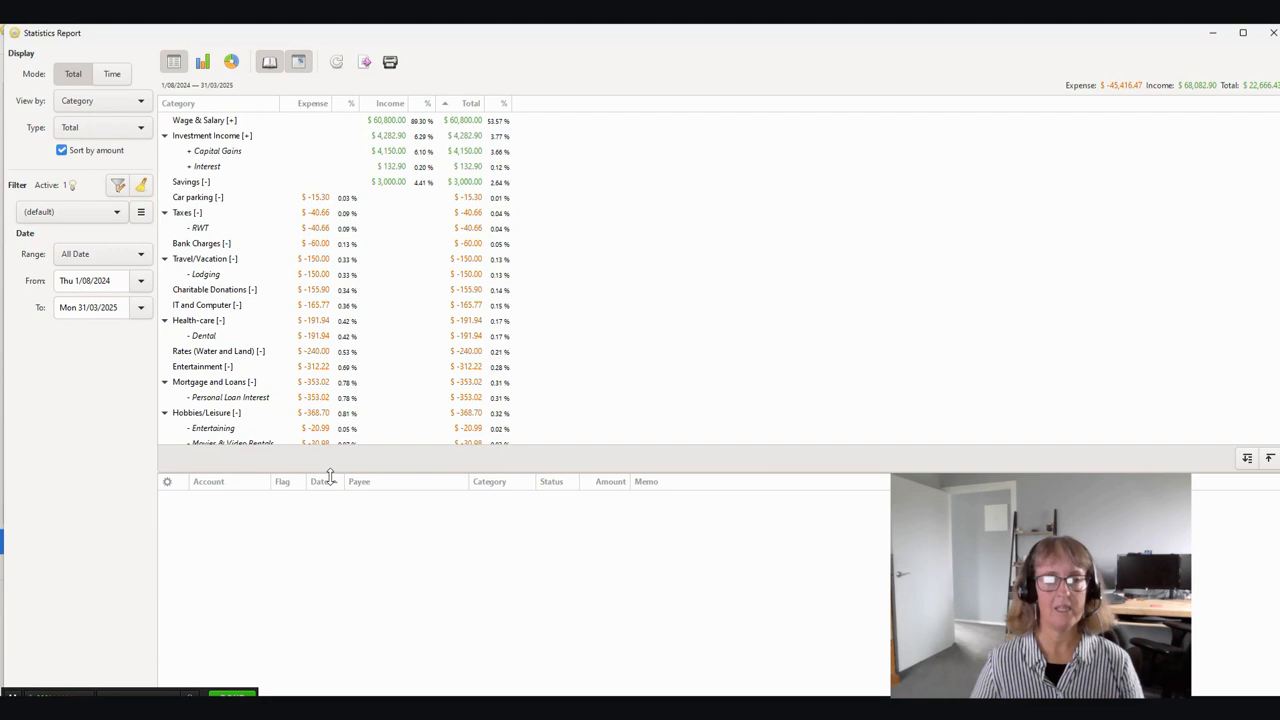
{"action": "left_click_drag", "start_coordinate": [329, 477], "coordinate": [329, 528]}
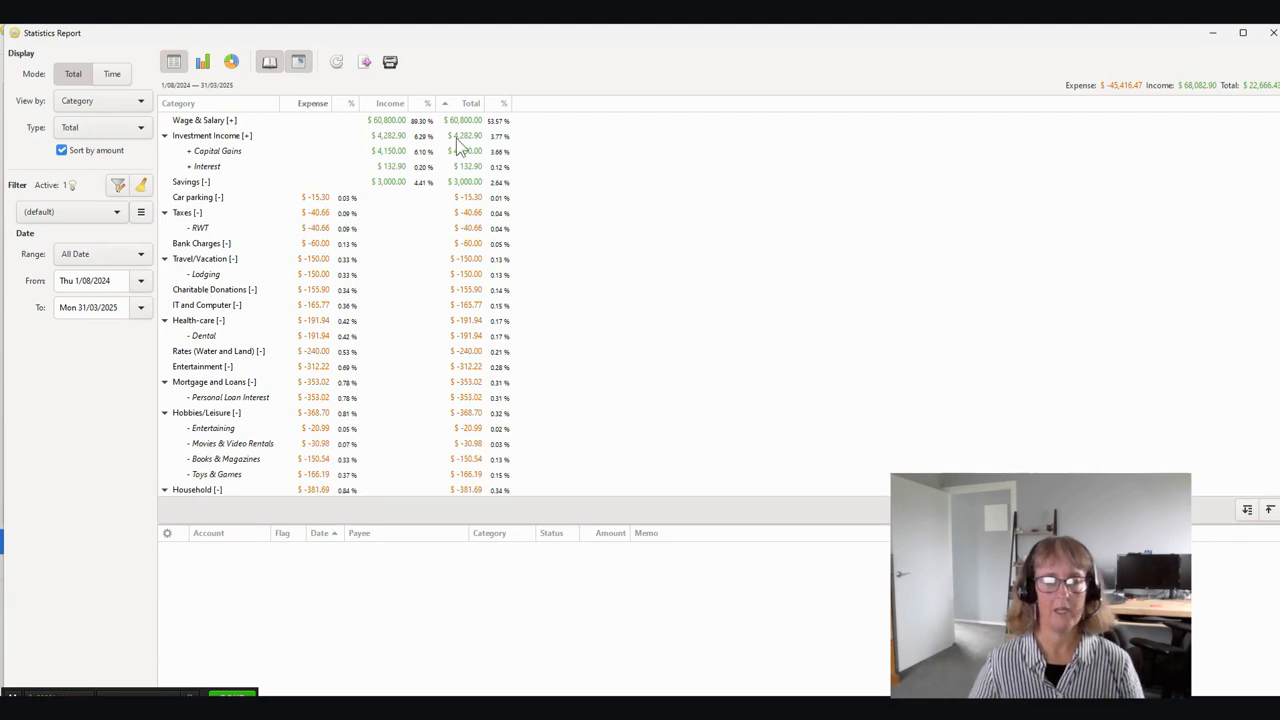
{"action": "left_click", "coordinate": [300, 64]}
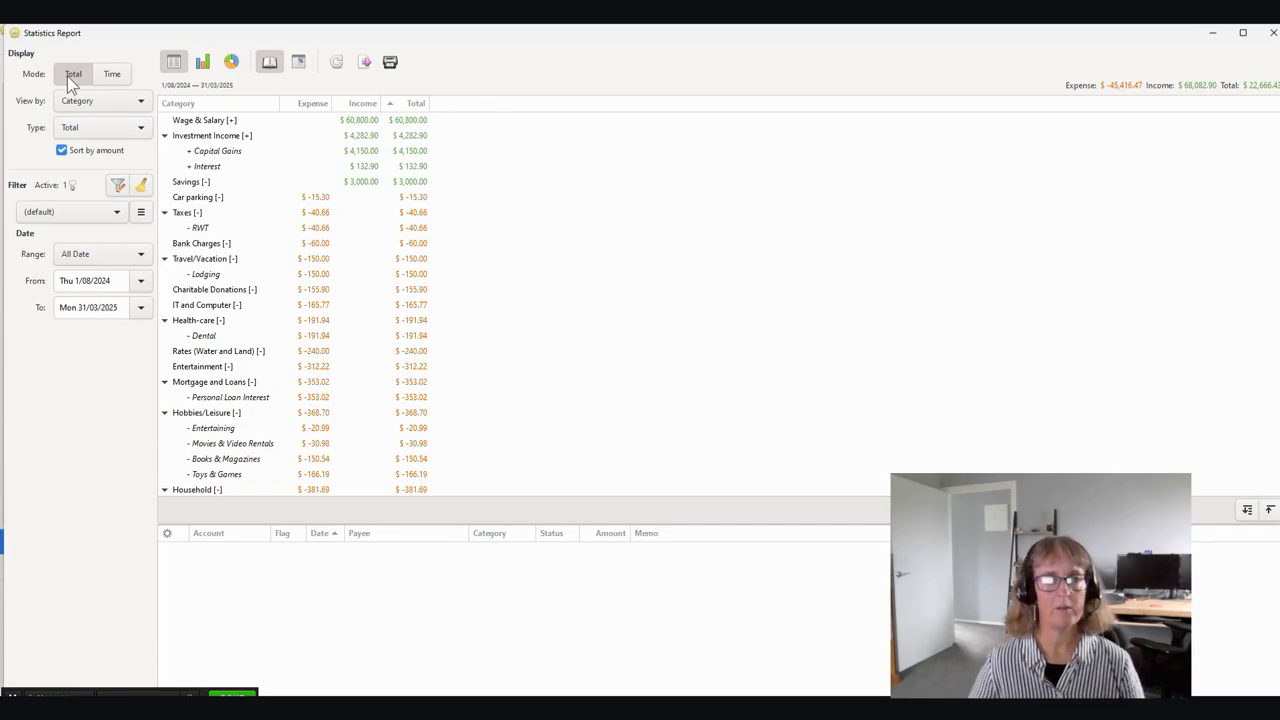
Set the date range to Last 12 Months and view the transactions behind Wage & Salary, Bank Charges and Travel/Vacation.
{"action": "left_click", "coordinate": [141, 252]}
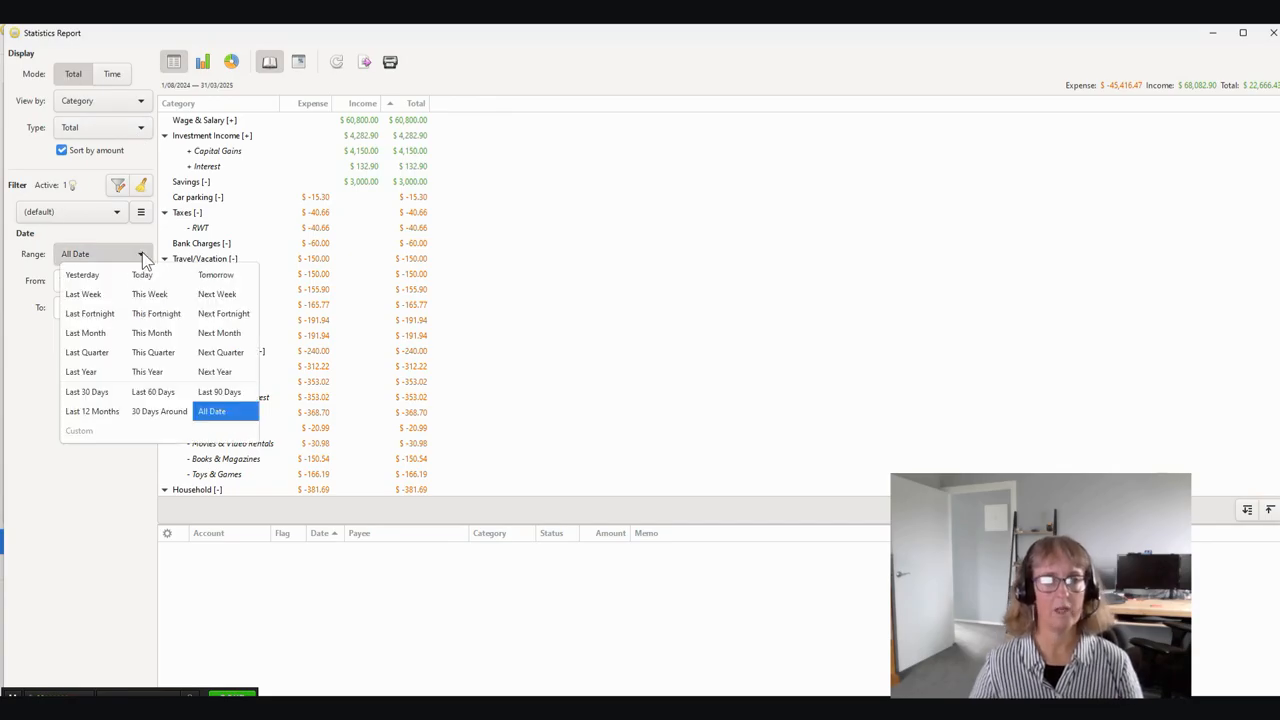
{"action": "left_click", "coordinate": [99, 409]}
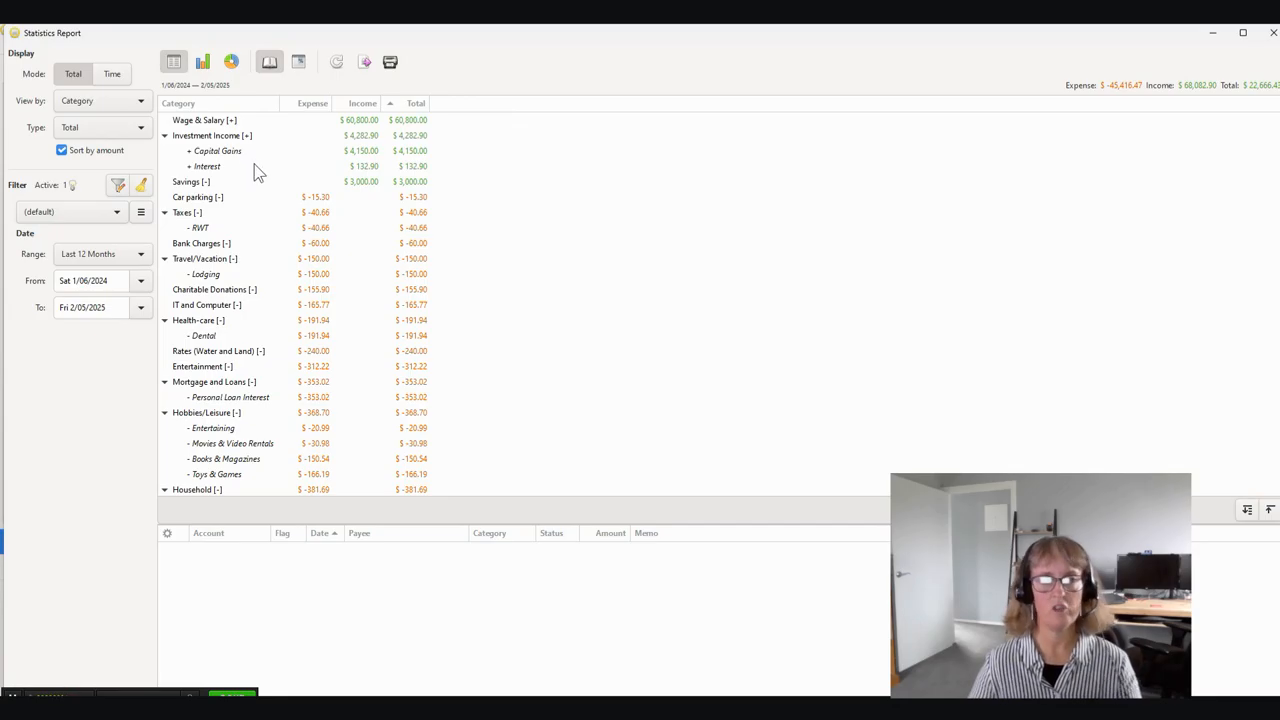
{"action": "left_click", "coordinate": [198, 120]}
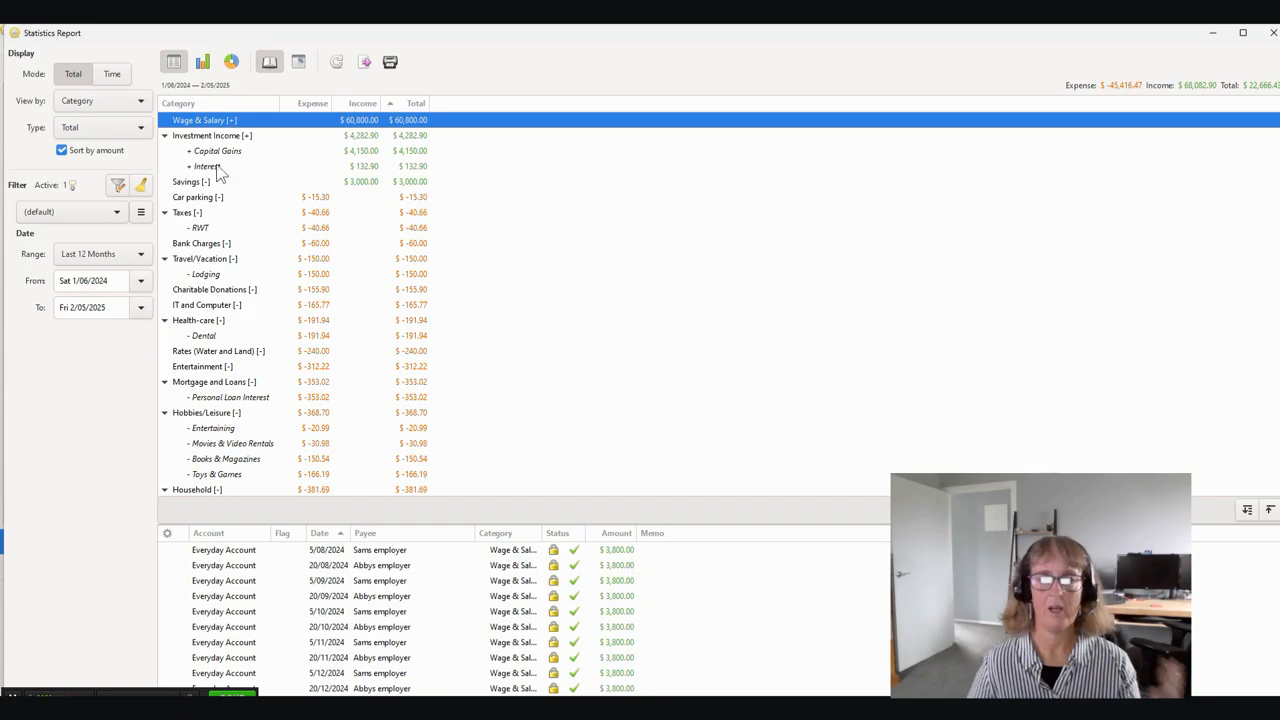
{"action": "left_click", "coordinate": [209, 248]}
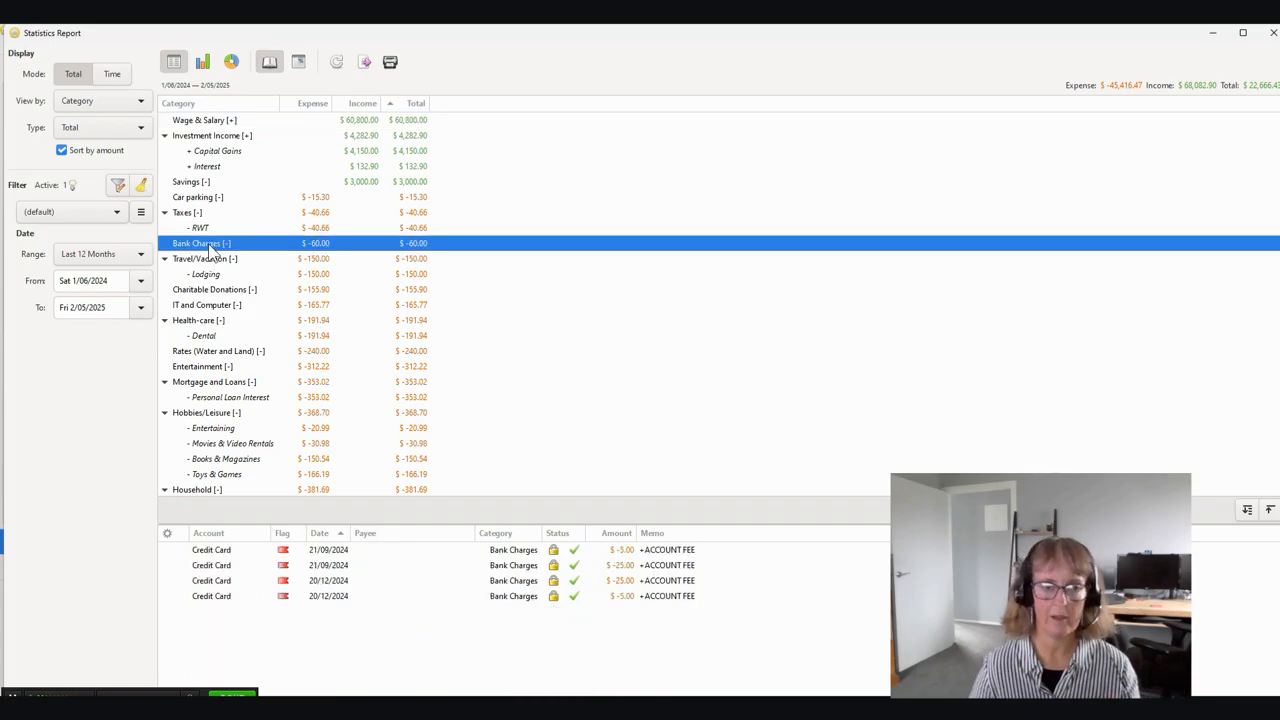
{"action": "left_click", "coordinate": [221, 259]}
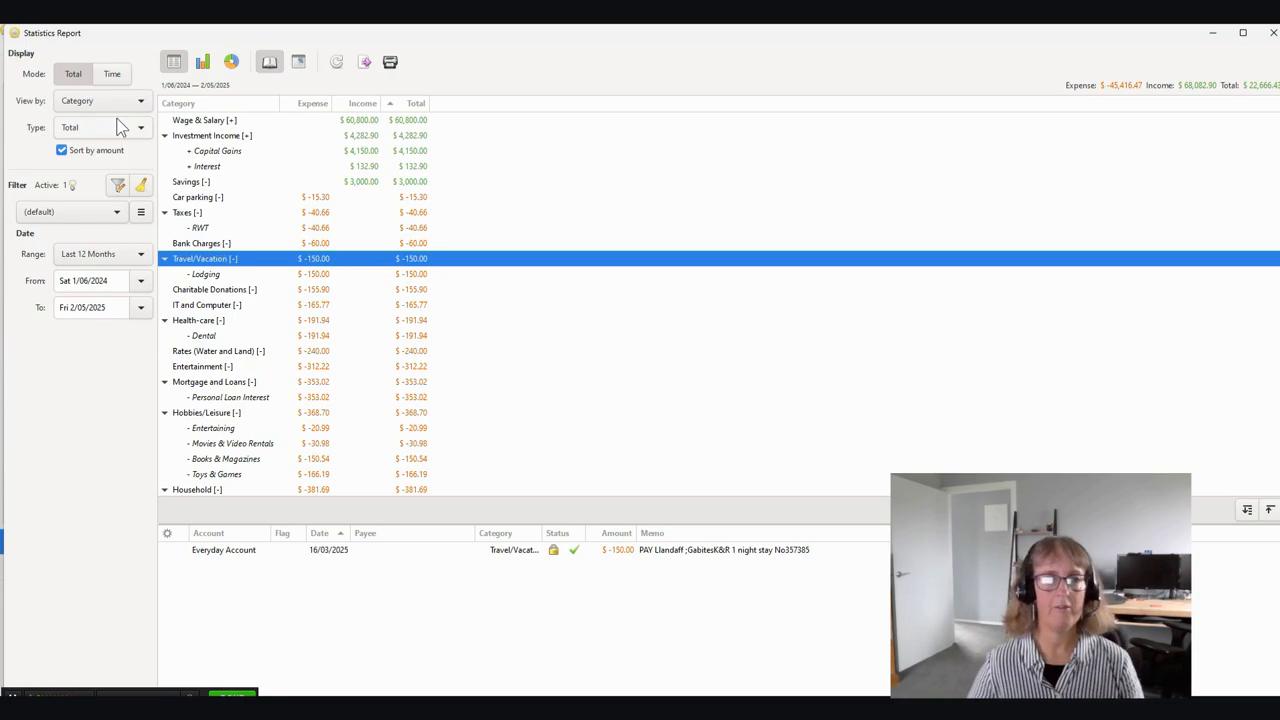
Switch the report to Time mode and set its start date to 1/08/2024.
{"action": "left_click", "coordinate": [113, 73]}
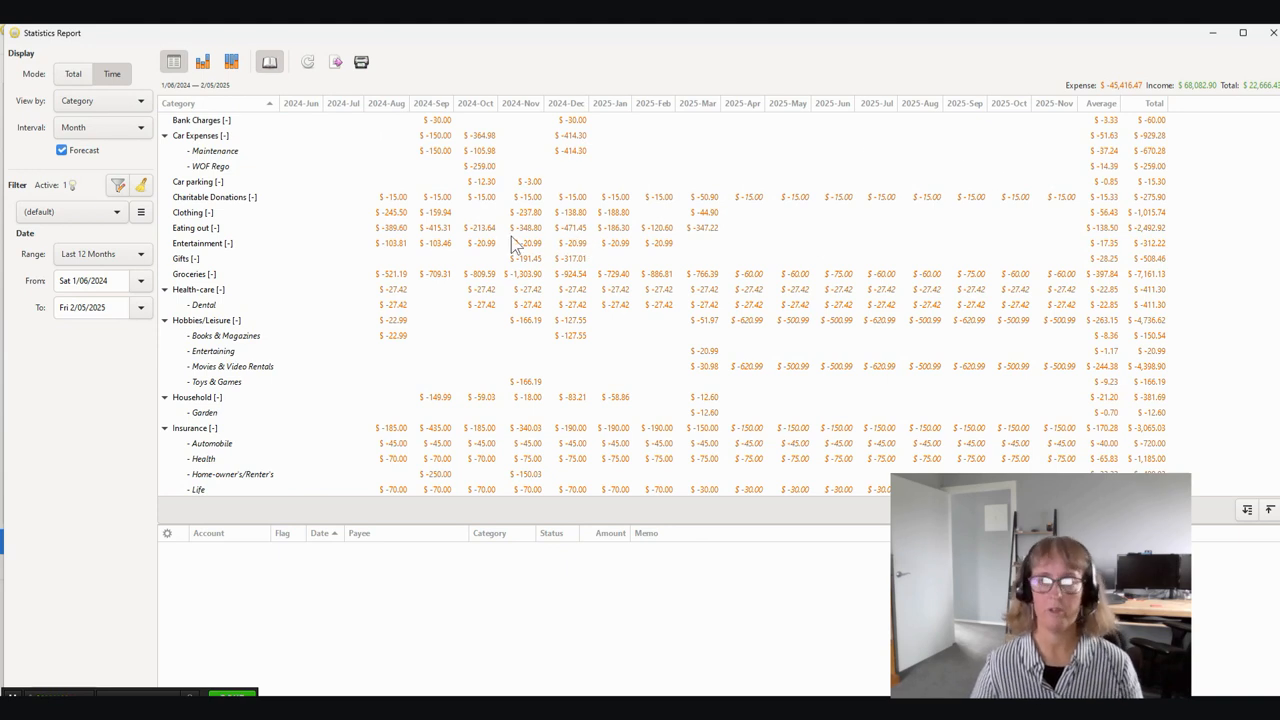
{"action": "left_click", "coordinate": [141, 281]}
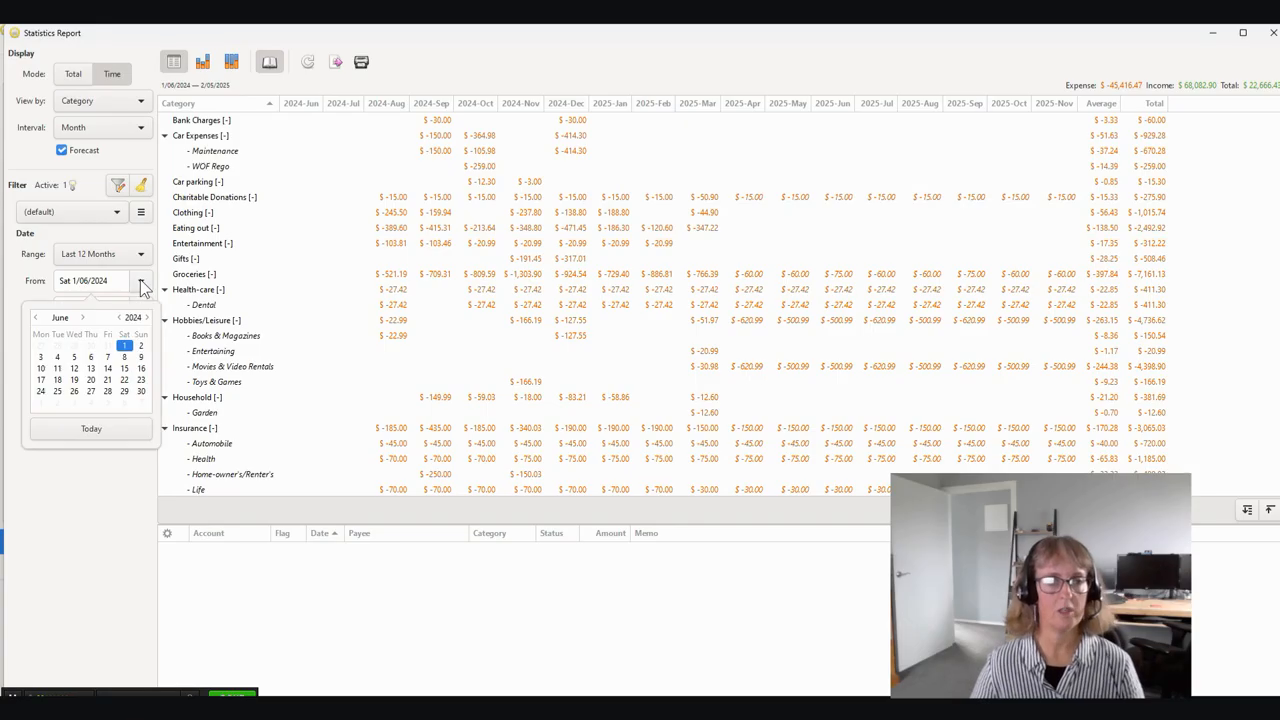
{"action": "left_click", "coordinate": [82, 317]}
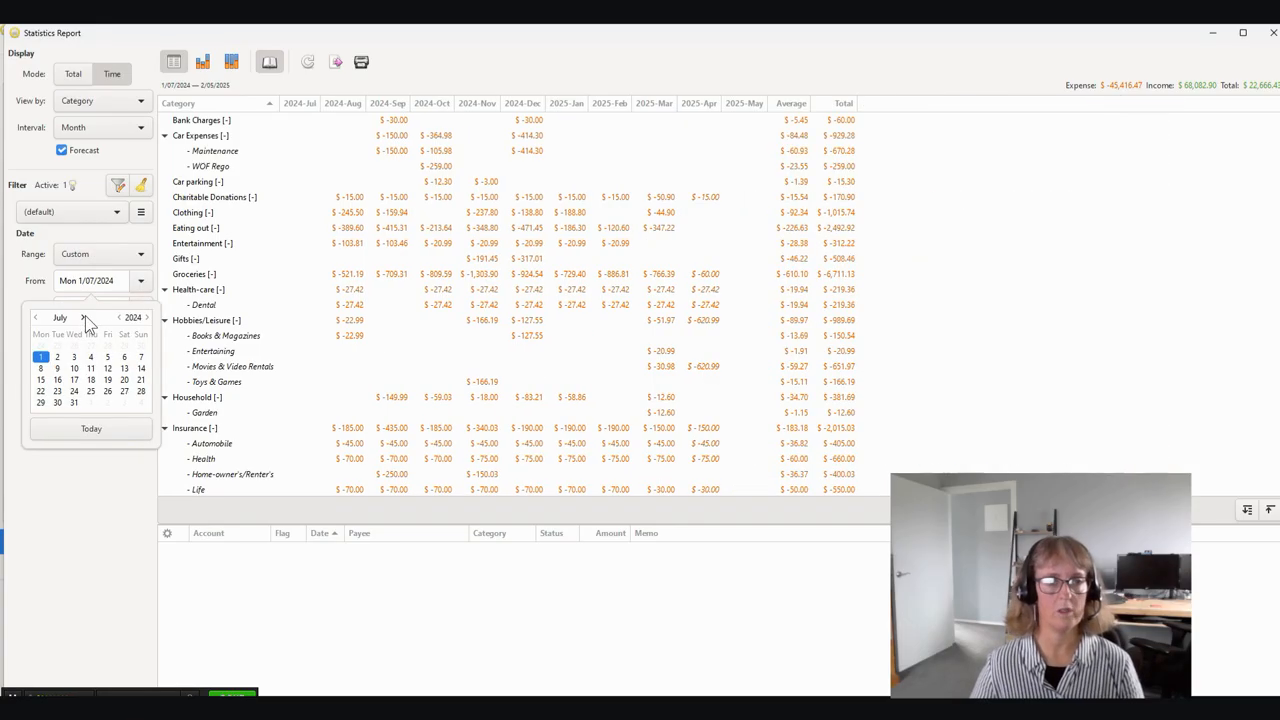
{"action": "left_click", "coordinate": [82, 317]}
{"action": "left_click", "coordinate": [51, 506]}
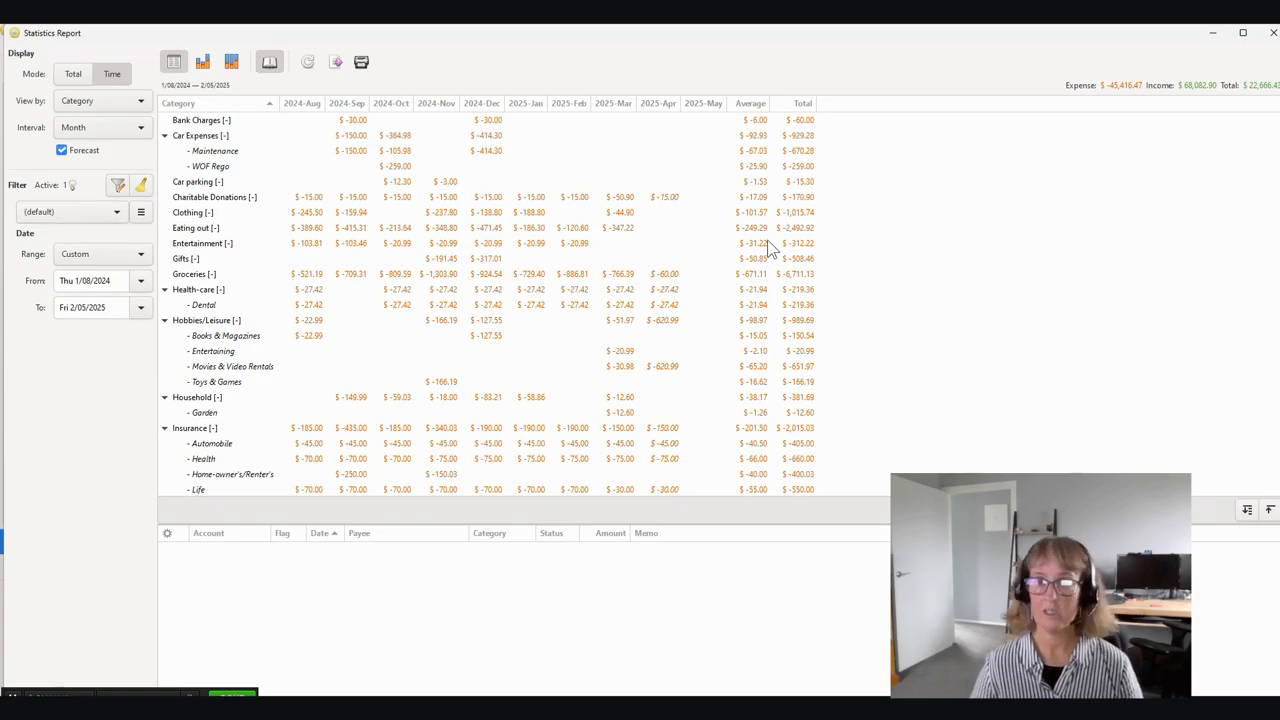
View the transactions behind the Clothing category and the Groceries category in the monthly breakdown.
{"action": "left_click", "coordinate": [758, 212]}
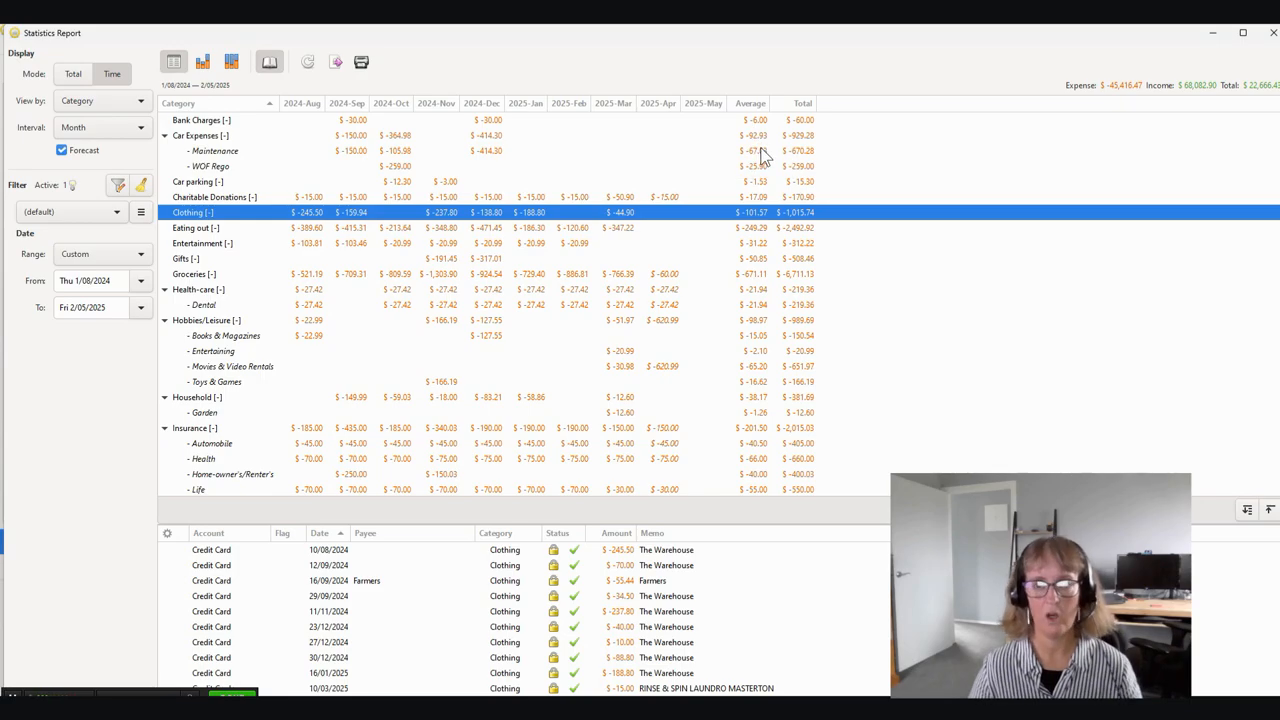
{"action": "scroll", "coordinate": [764, 304], "scroll_direction": "down", "scroll_amount": 4}
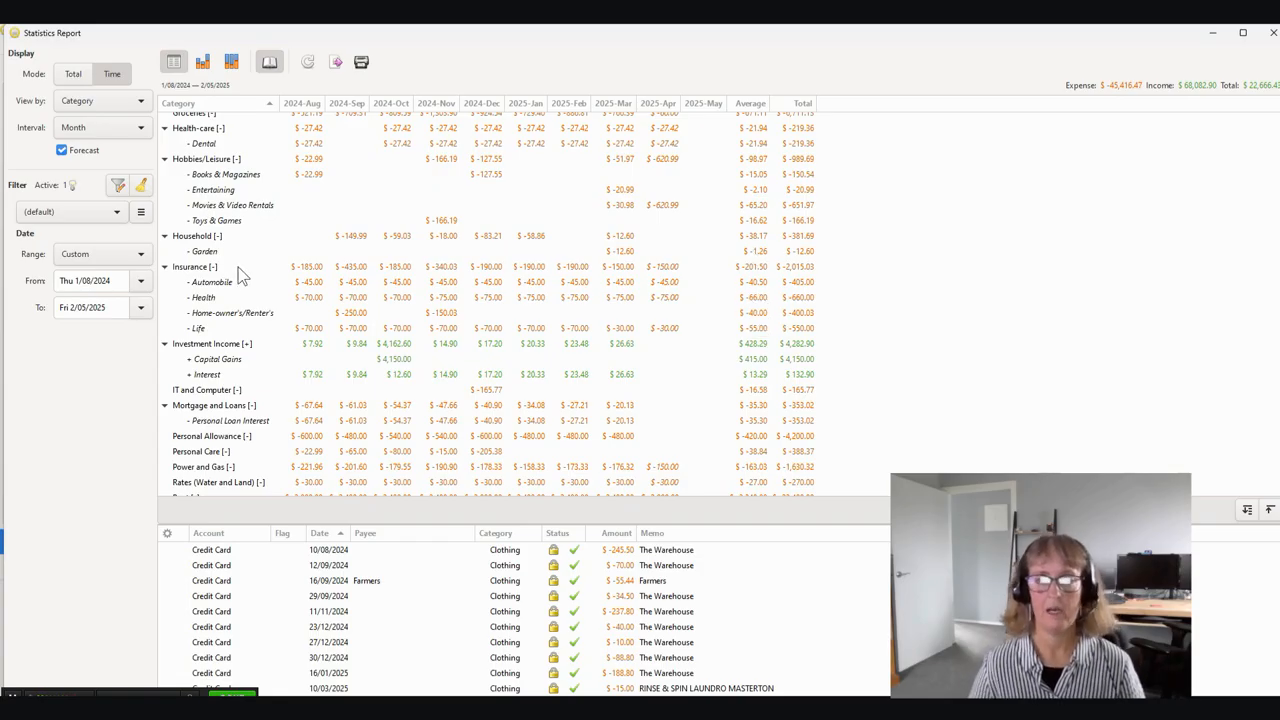
{"action": "scroll", "coordinate": [212, 240], "scroll_direction": "up", "scroll_amount": 2}
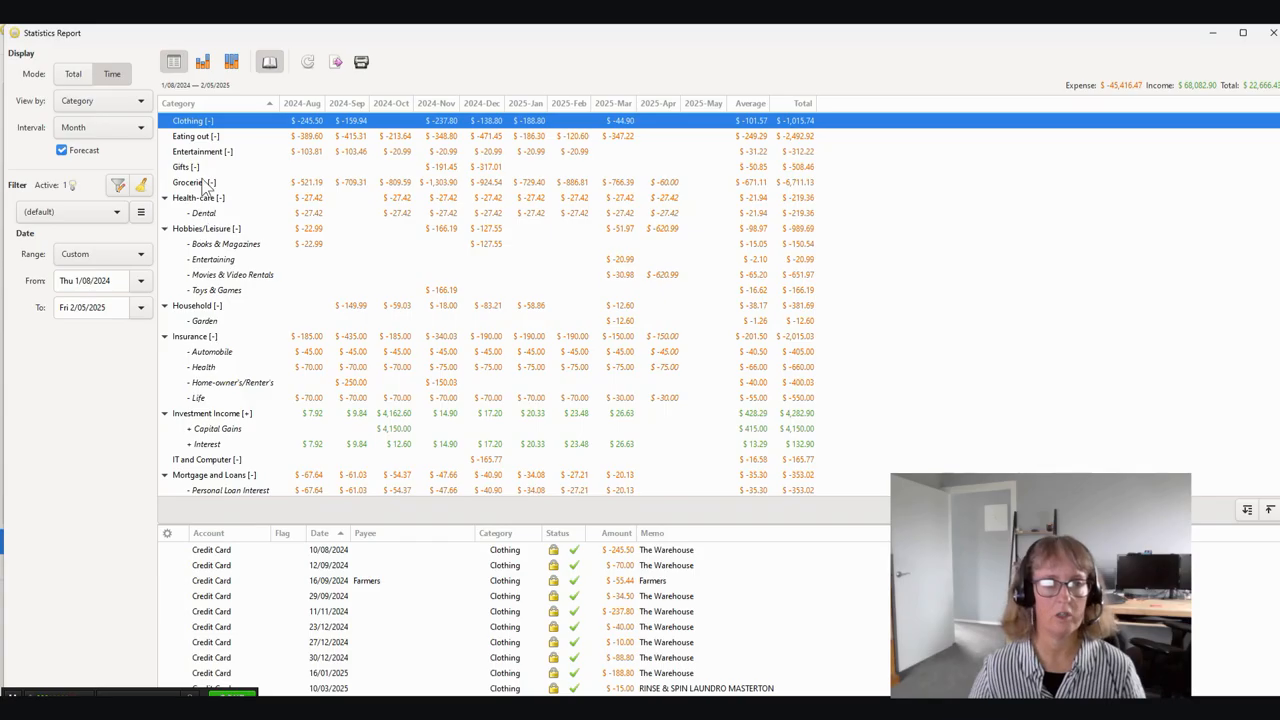
{"action": "left_click", "coordinate": [207, 184]}
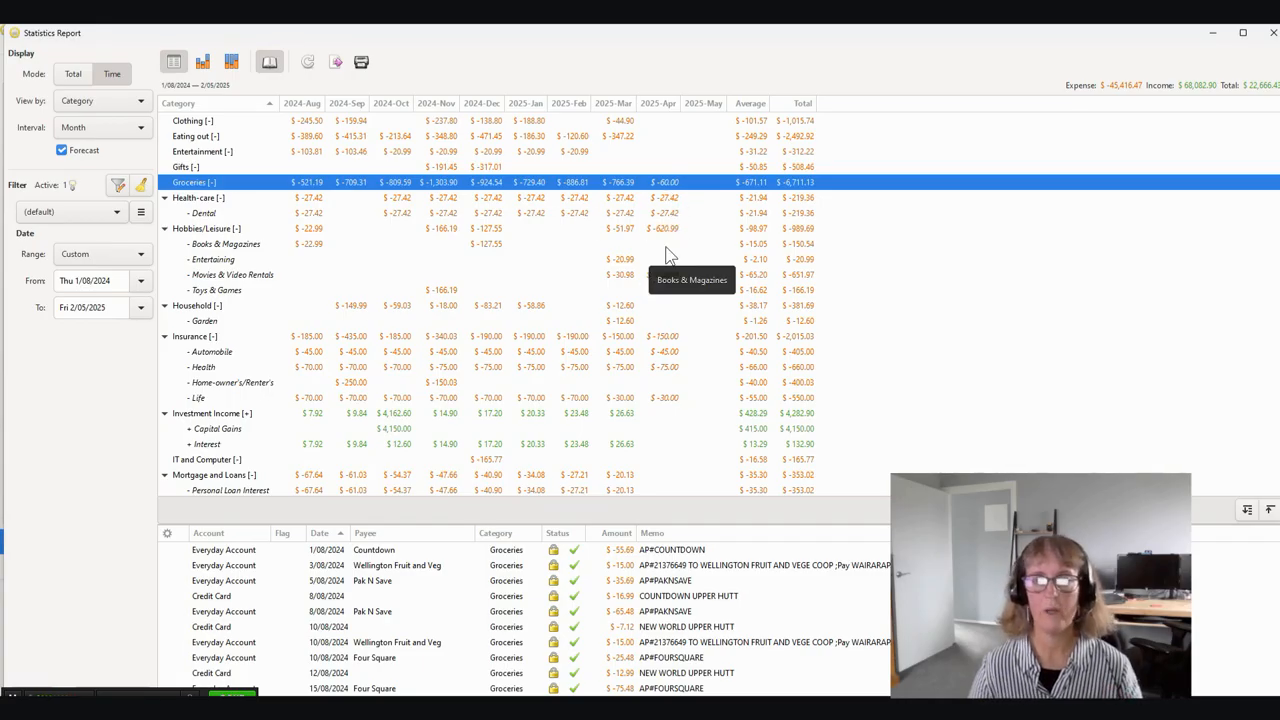
Review the forecast April 2025 column through to the totals row, checking the Rent, Rates and Power and Gas categories.
{"action": "scroll", "coordinate": [673, 251], "scroll_direction": "down", "scroll_amount": 2}
{"action": "scroll", "coordinate": [673, 257], "scroll_direction": "down", "scroll_amount": 3}
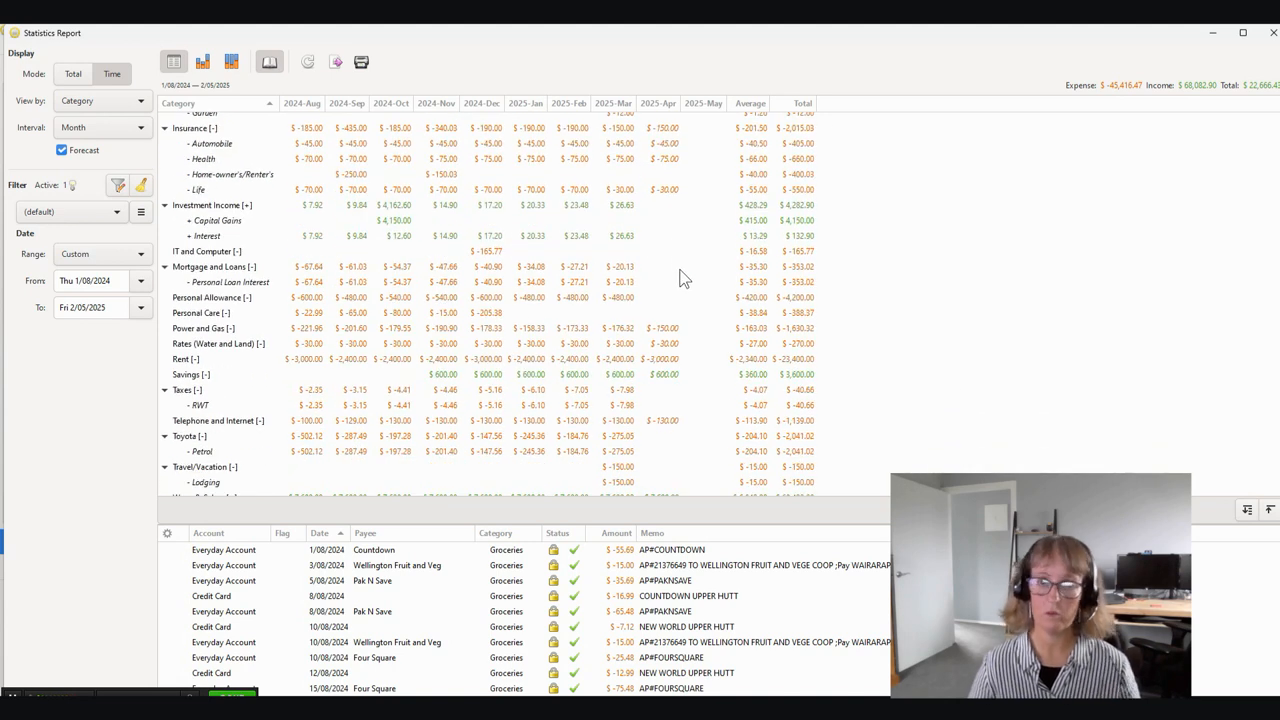
{"action": "scroll", "coordinate": [683, 276], "scroll_direction": "down", "scroll_amount": 1}
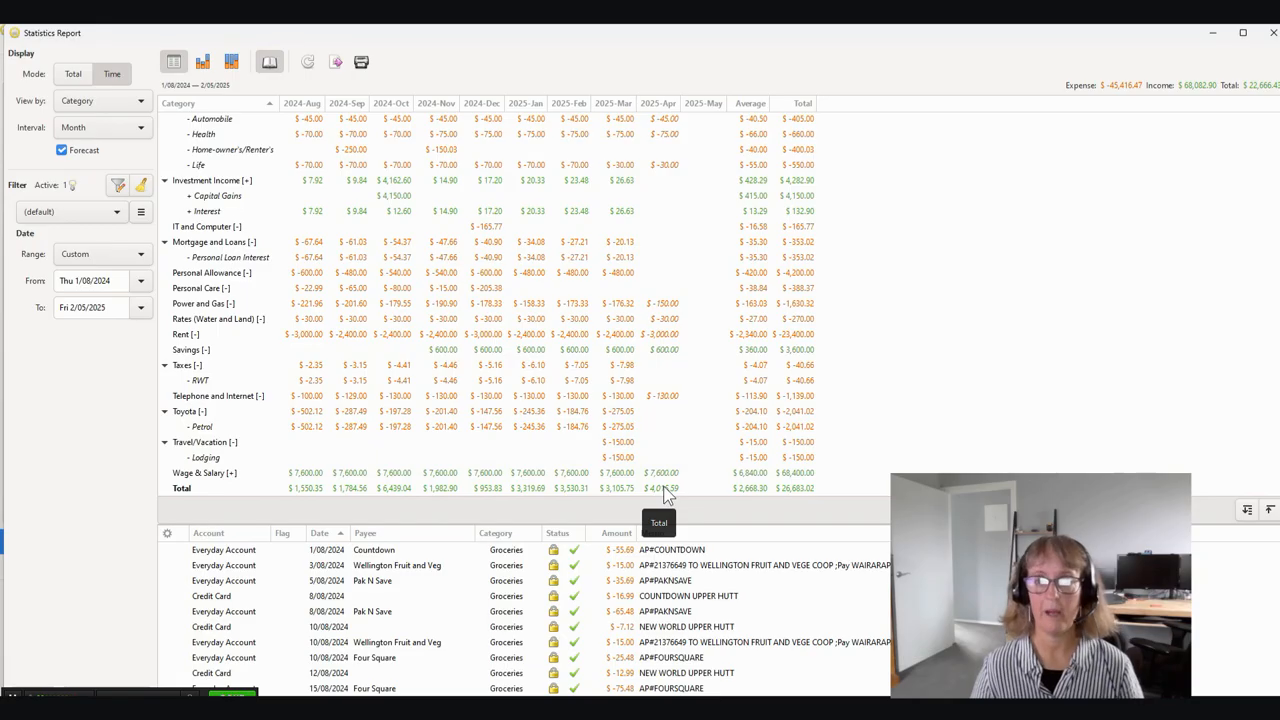
{"action": "left_click", "coordinate": [668, 335]}
{"action": "left_click", "coordinate": [667, 320]}
{"action": "left_click", "coordinate": [667, 308]}
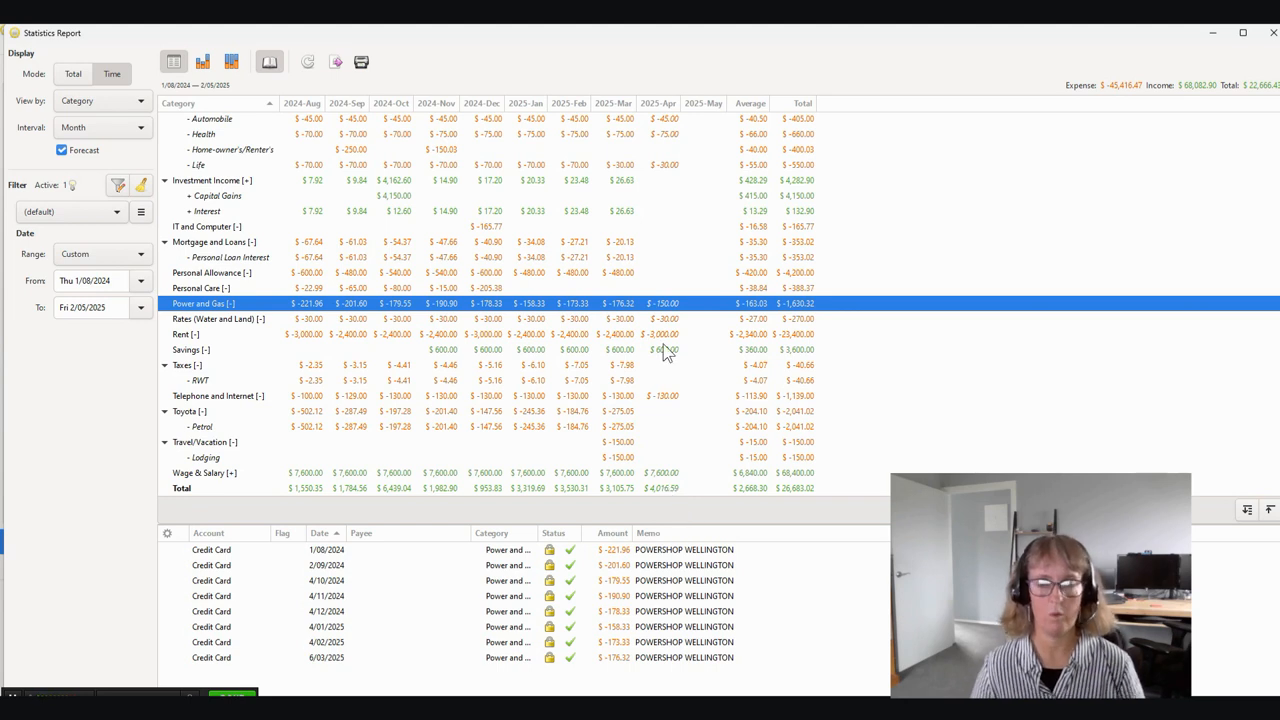
{"action": "scroll", "coordinate": [665, 352], "scroll_direction": "up", "scroll_amount": 5}
{"action": "scroll", "coordinate": [665, 352], "scroll_direction": "up", "scroll_amount": 1}
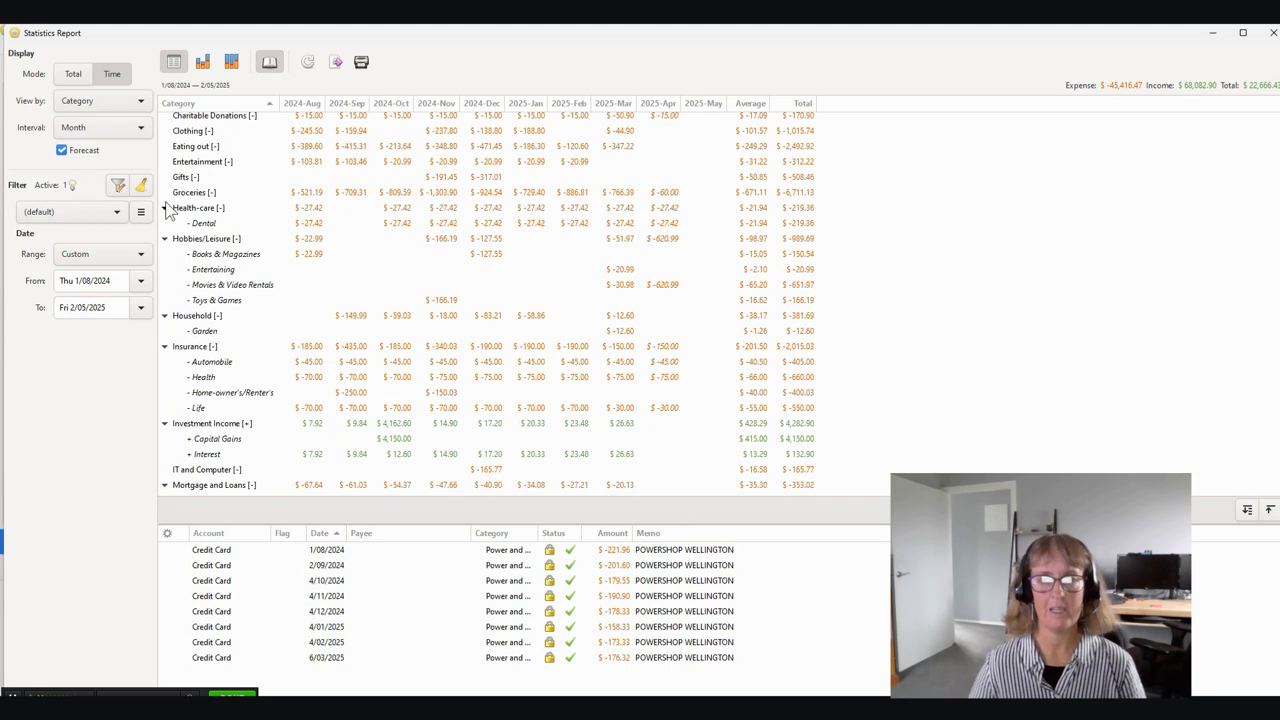
Turn off the forecast and set the report's end date to 31/03/2025.
{"action": "left_click", "coordinate": [61, 151]}
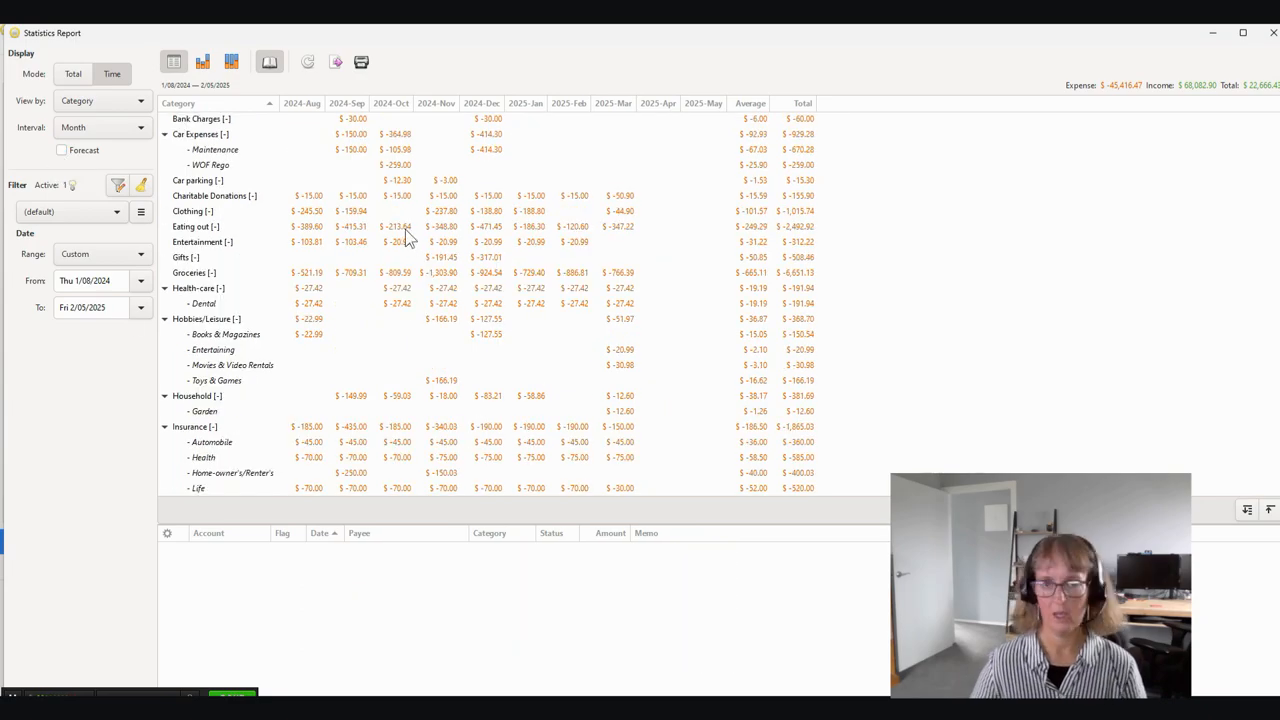
{"action": "left_click", "coordinate": [141, 307]}
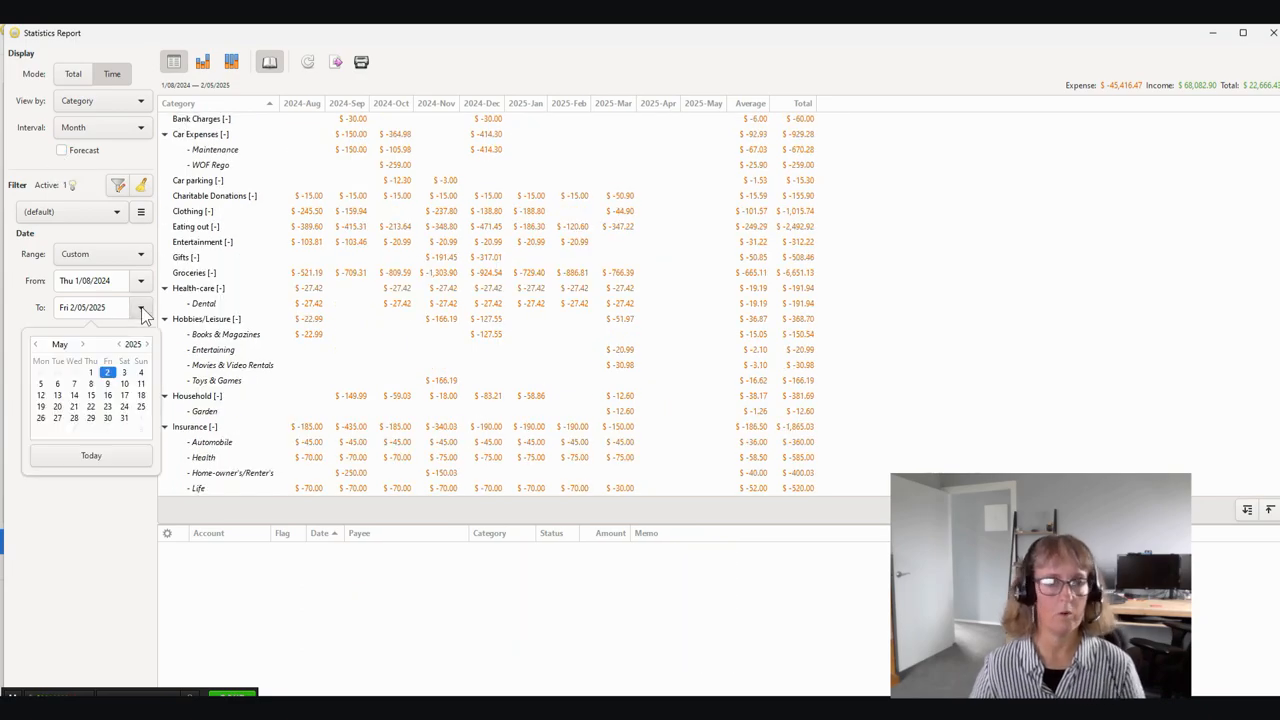
{"action": "left_click", "coordinate": [36, 344]}
{"action": "left_click", "coordinate": [41, 372]}
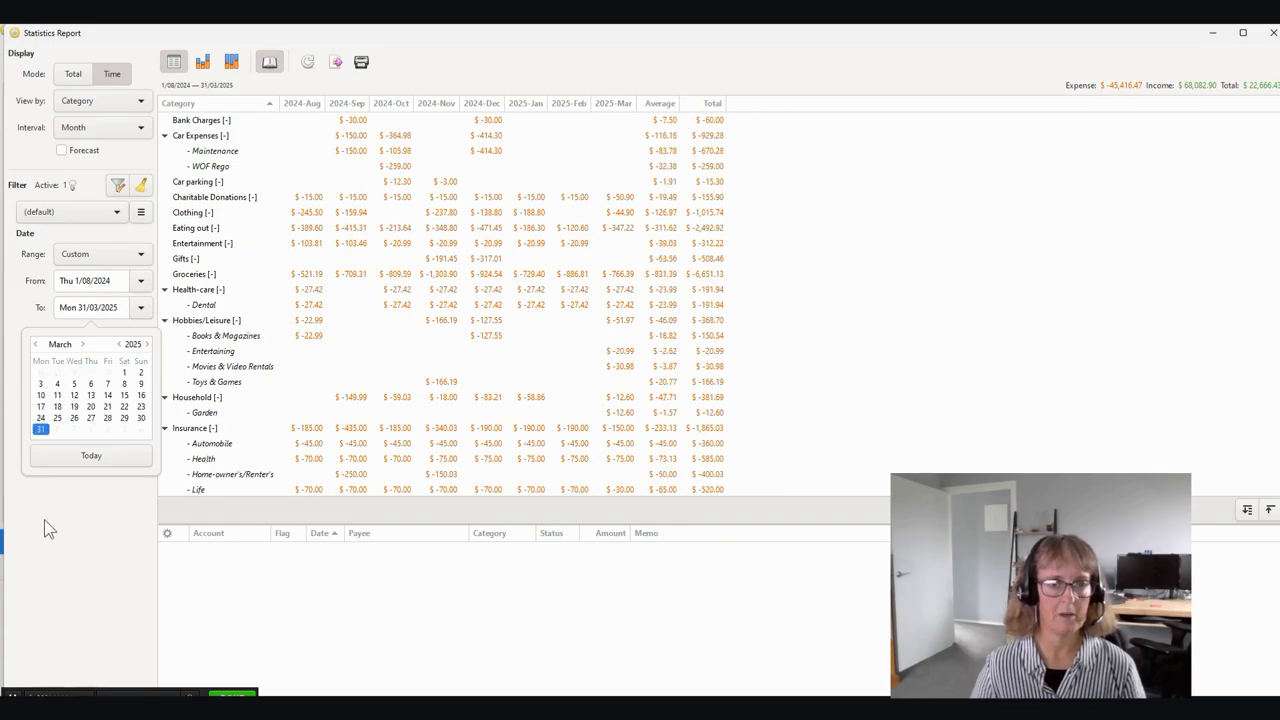
{"action": "left_click", "coordinate": [79, 533]}
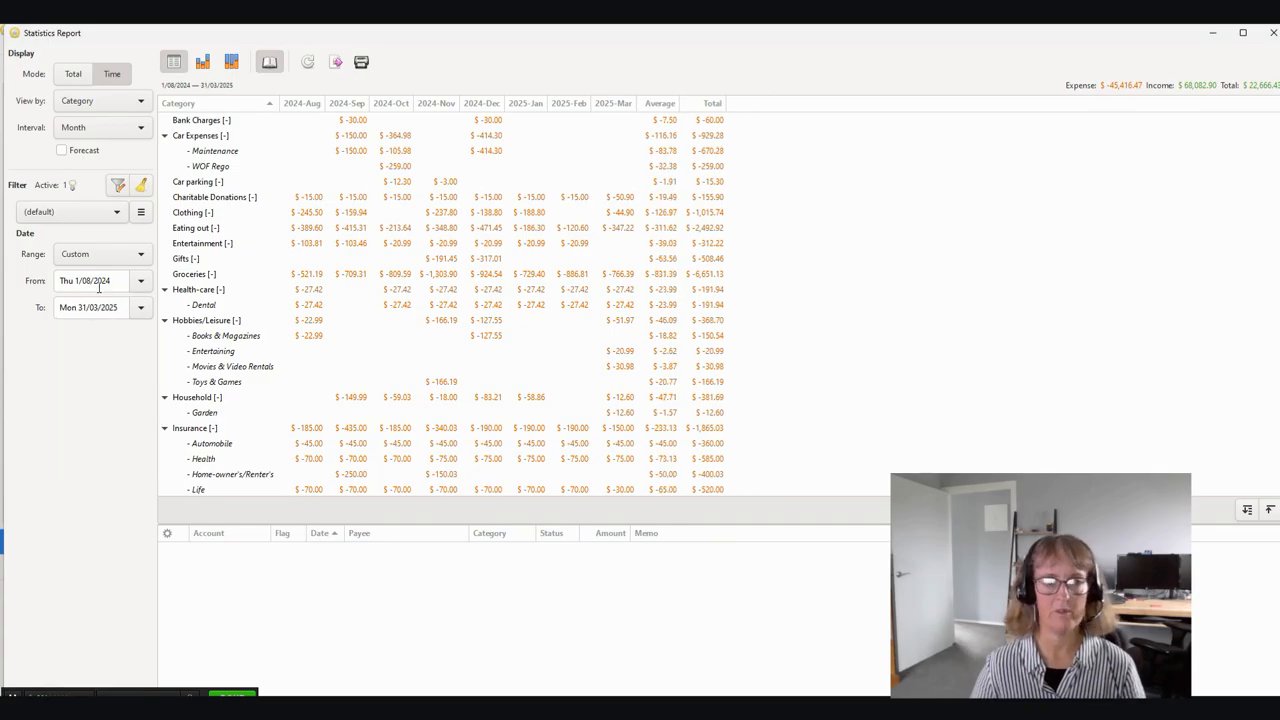
Open the report's default filter for editing and enable its Category filter in Include mode.
{"action": "left_click", "coordinate": [118, 188]}
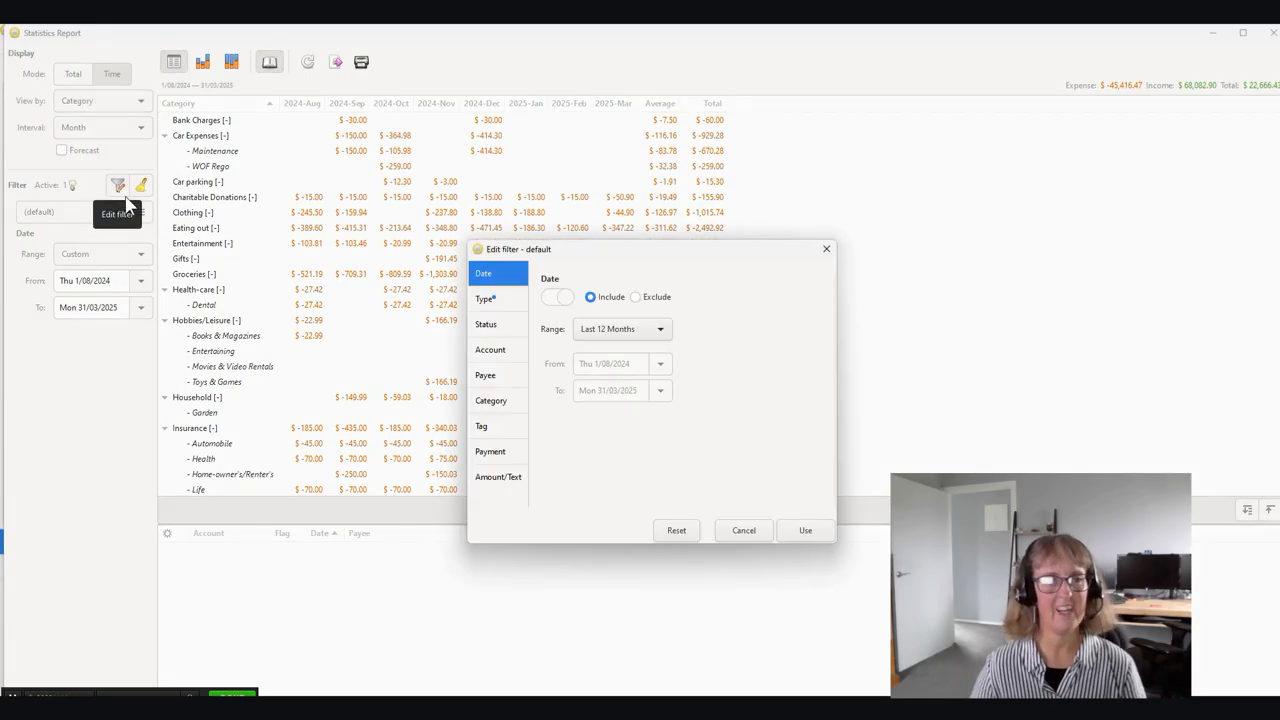
{"action": "left_click", "coordinate": [491, 400]}
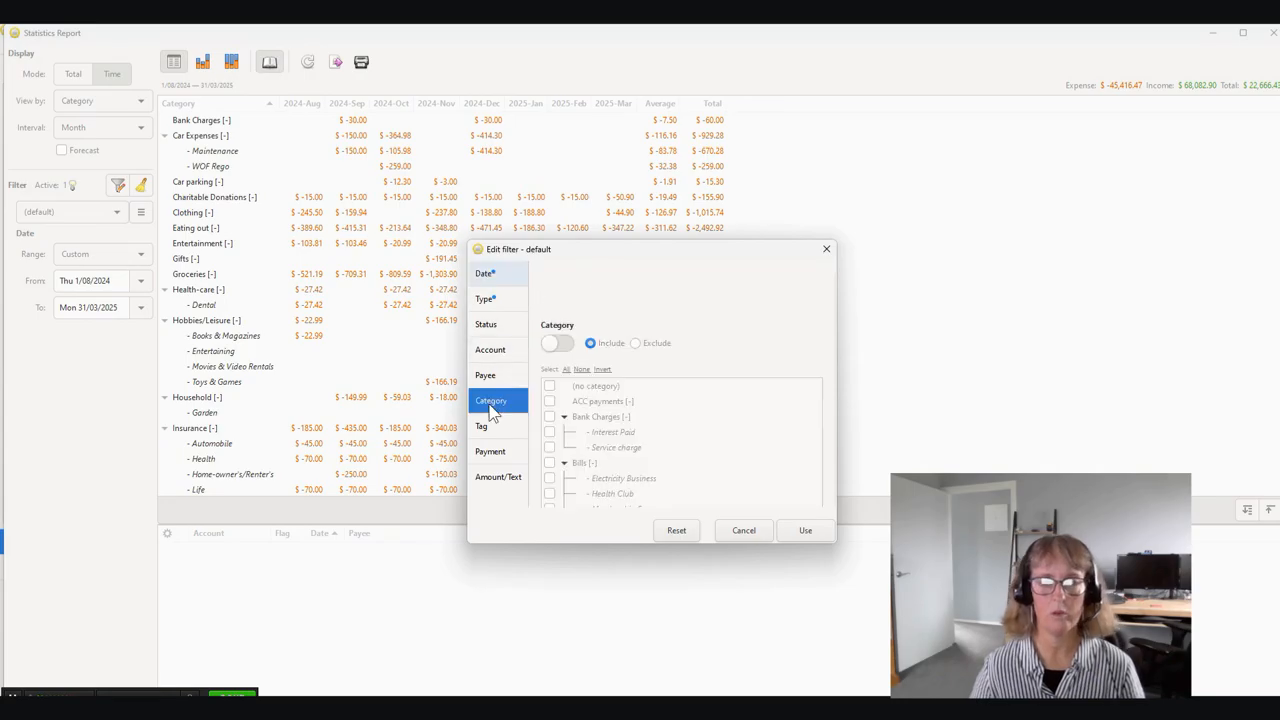
{"action": "left_click", "coordinate": [556, 297]}
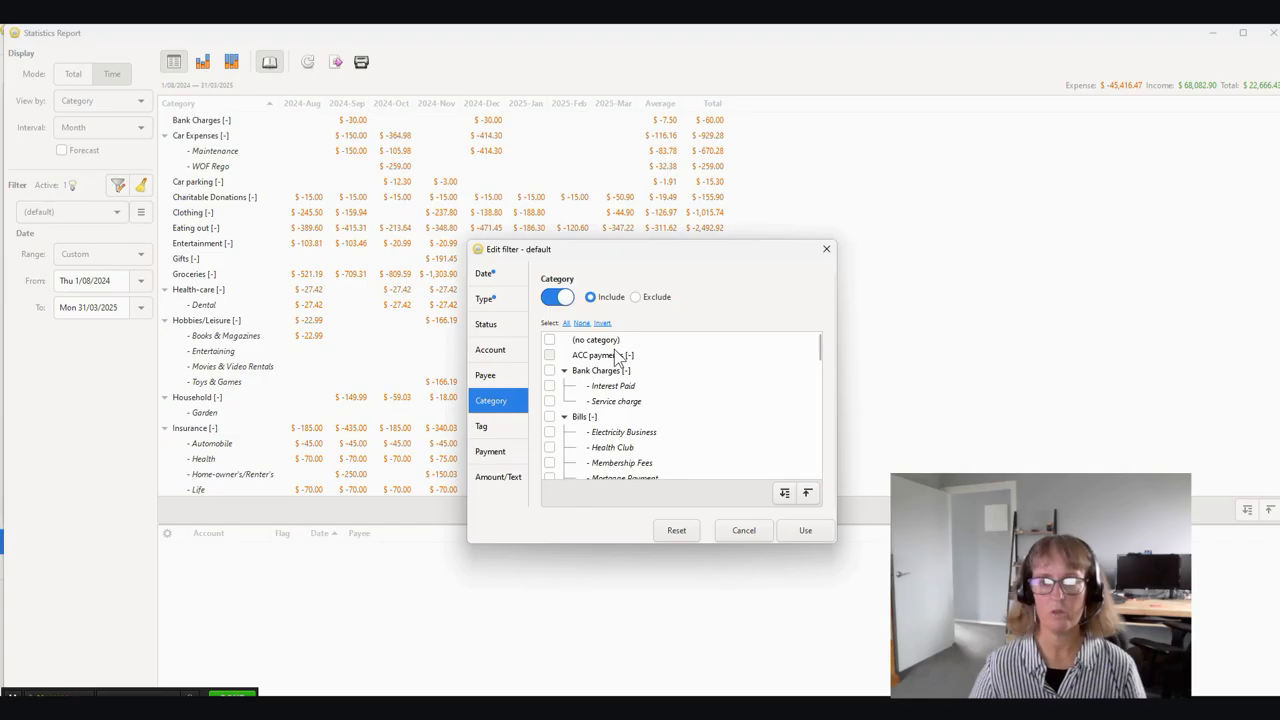
Collapse the Bills, Bank Charges, Car Expenses and Children/Toys groups and include the Clothing category in the filter.
{"action": "left_click", "coordinate": [564, 417]}
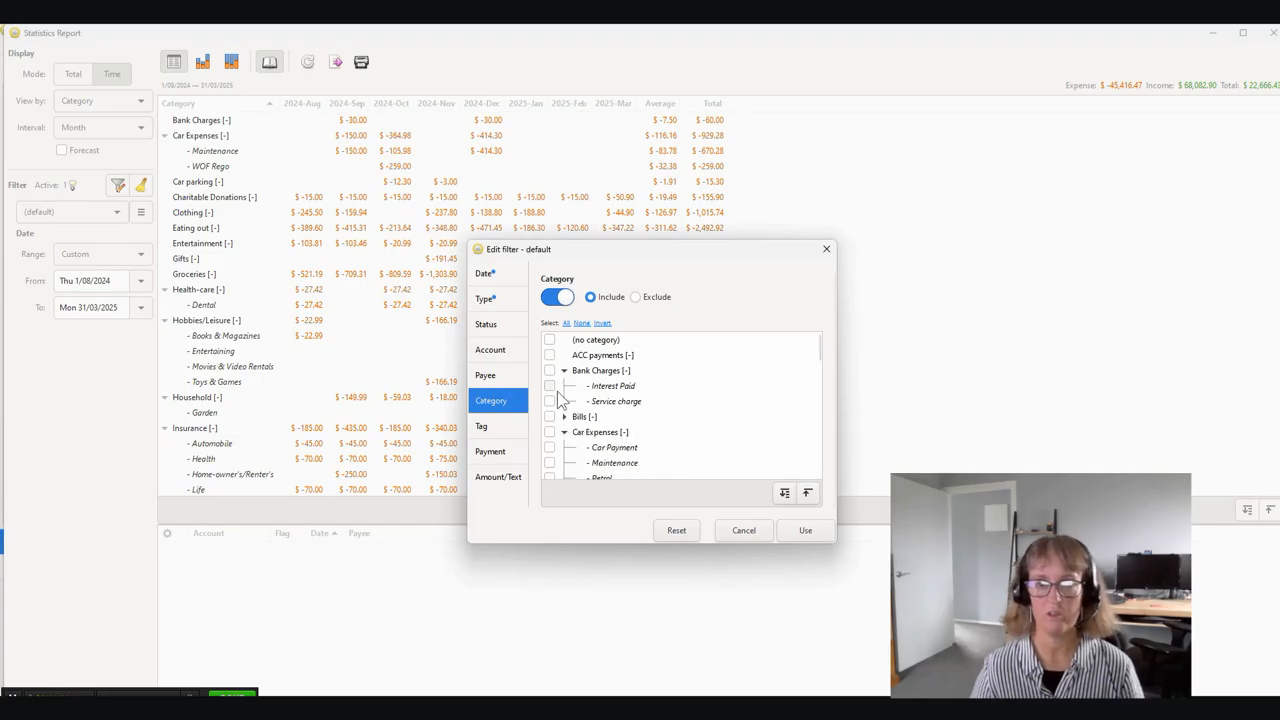
{"action": "left_click", "coordinate": [564, 371]}
{"action": "scroll", "coordinate": [600, 410], "scroll_direction": "down", "scroll_amount": 1}
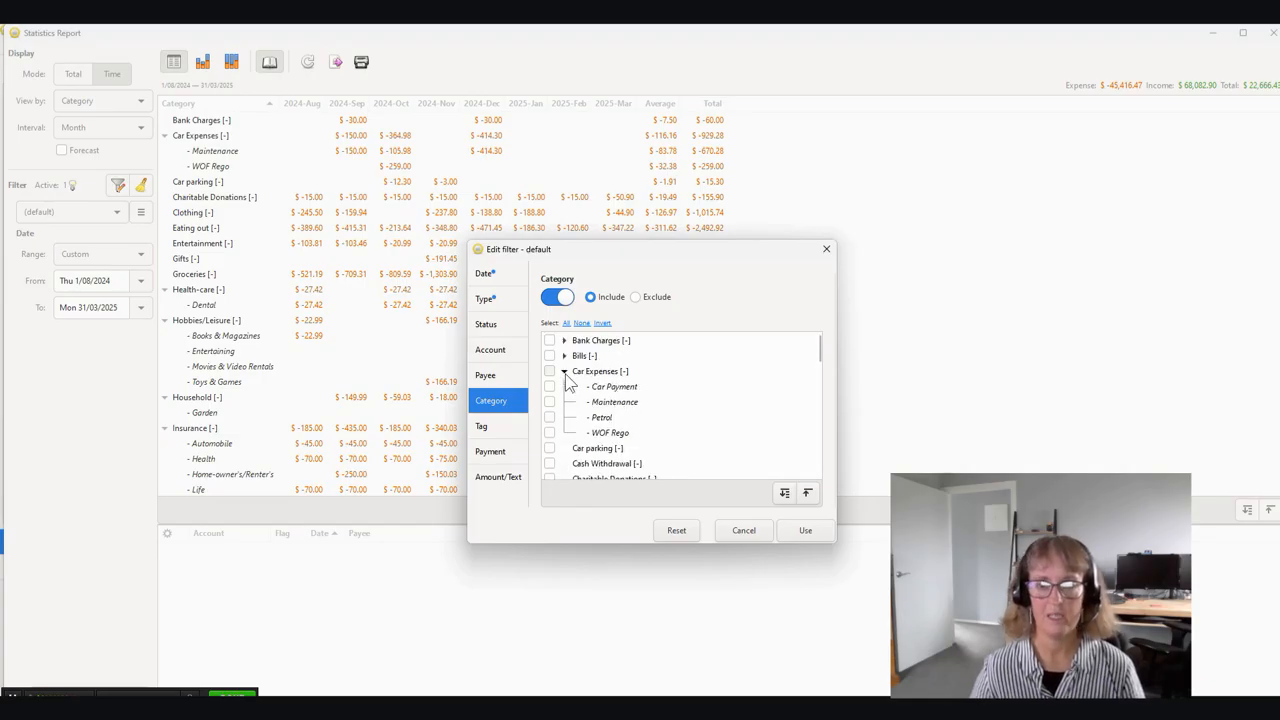
{"action": "left_click", "coordinate": [564, 371]}
{"action": "scroll", "coordinate": [607, 455], "scroll_direction": "down", "scroll_amount": 1}
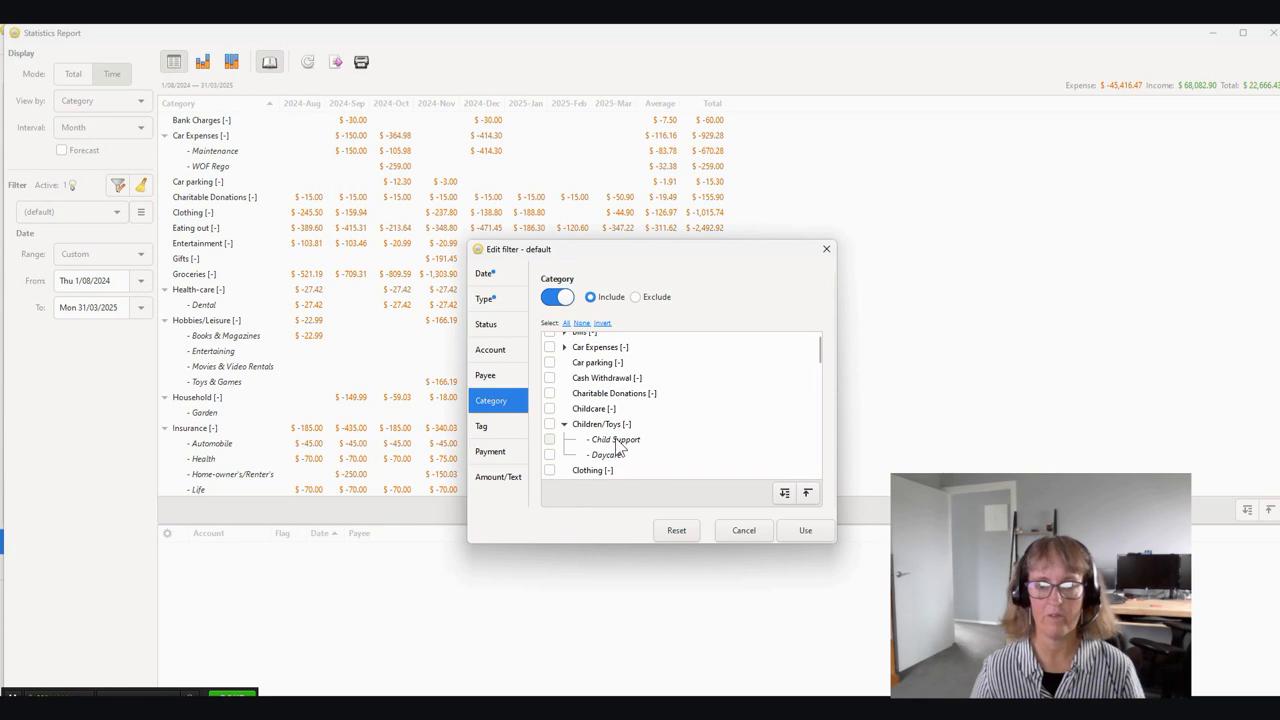
{"action": "left_click", "coordinate": [564, 424]}
{"action": "left_click", "coordinate": [549, 439]}
Include the Eating out category in the filter, leave Dining Out unselected, and collapse the Education group.
{"action": "scroll", "coordinate": [638, 452], "scroll_direction": "down", "scroll_amount": 5}
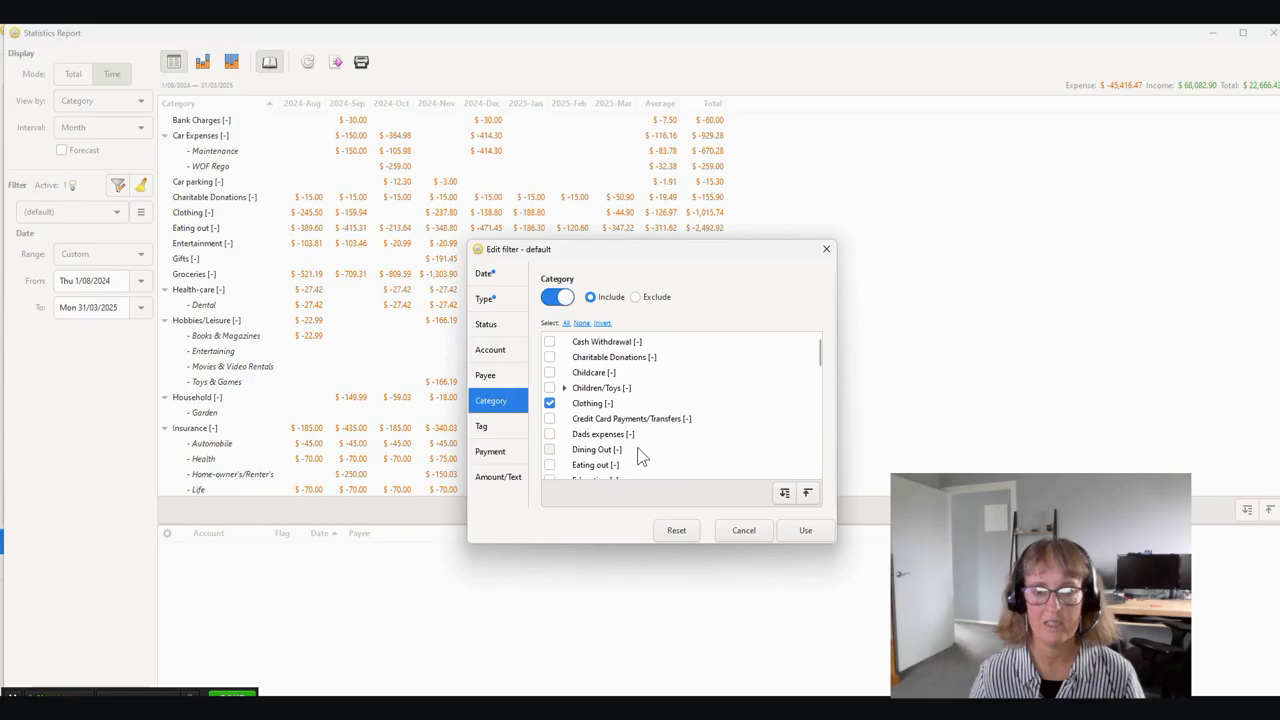
{"action": "left_click", "coordinate": [549, 401]}
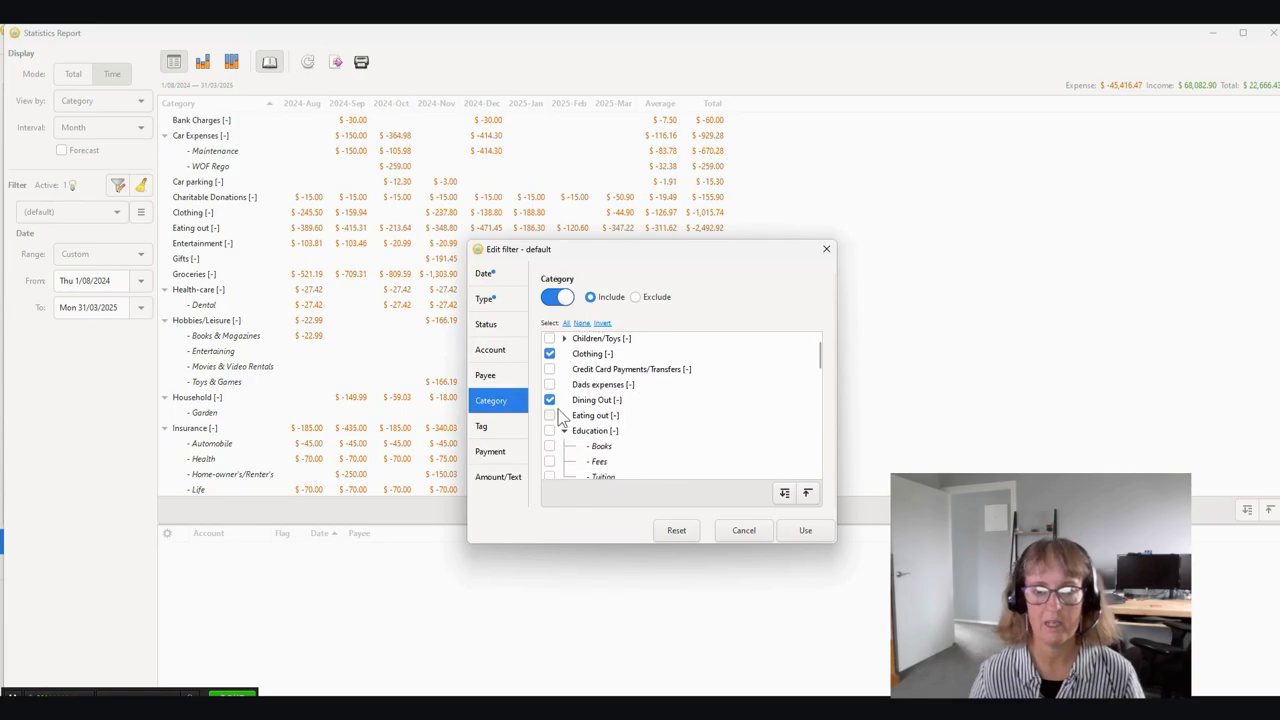
{"action": "left_click", "coordinate": [549, 400]}
{"action": "scroll", "coordinate": [651, 437], "scroll_direction": "down", "scroll_amount": 3}
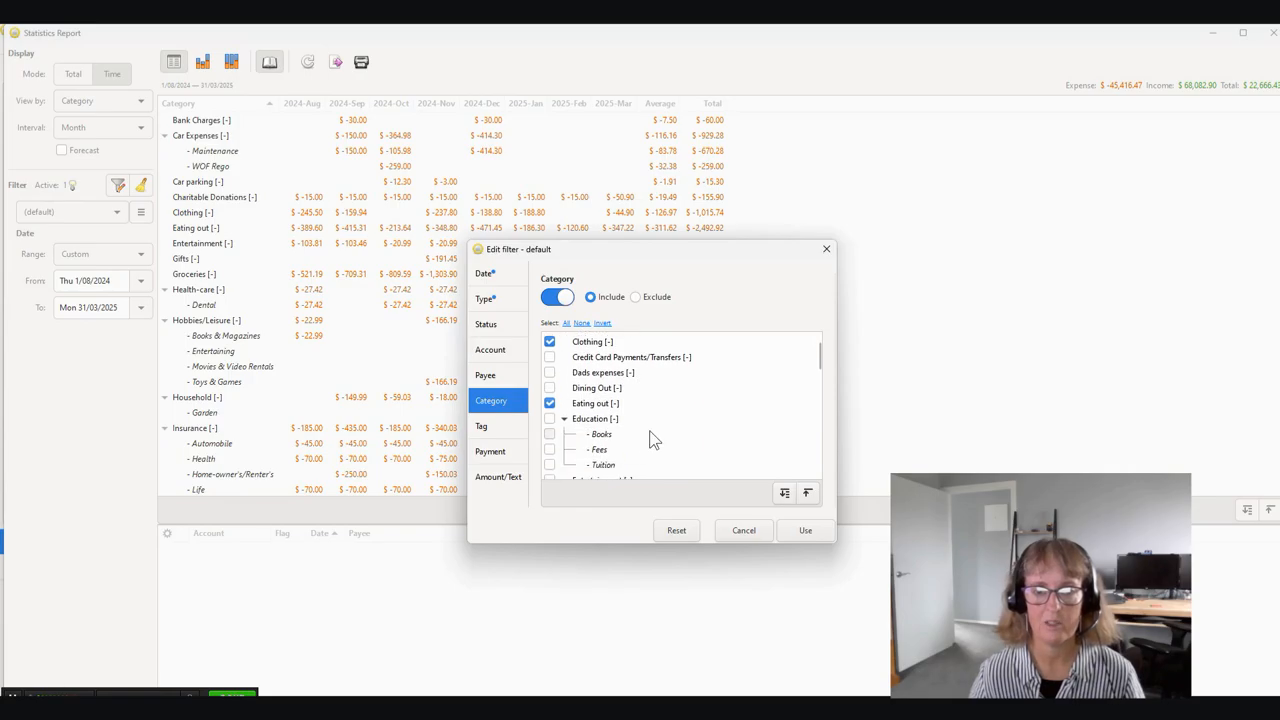
{"action": "left_click", "coordinate": [563, 383]}
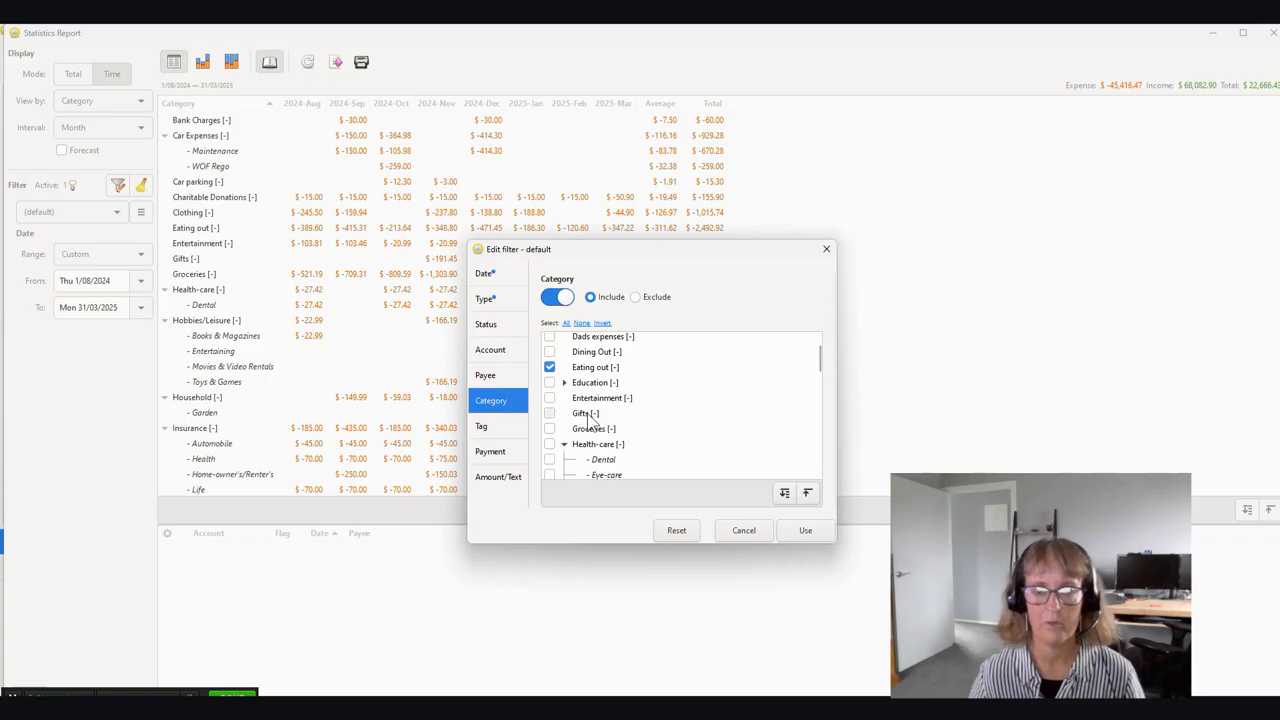
Include Entertainment, Gifts, Groceries, Hobbies/Leisure and Household in the category filter, and collapse the Health-care group.
{"action": "left_click", "coordinate": [549, 413]}
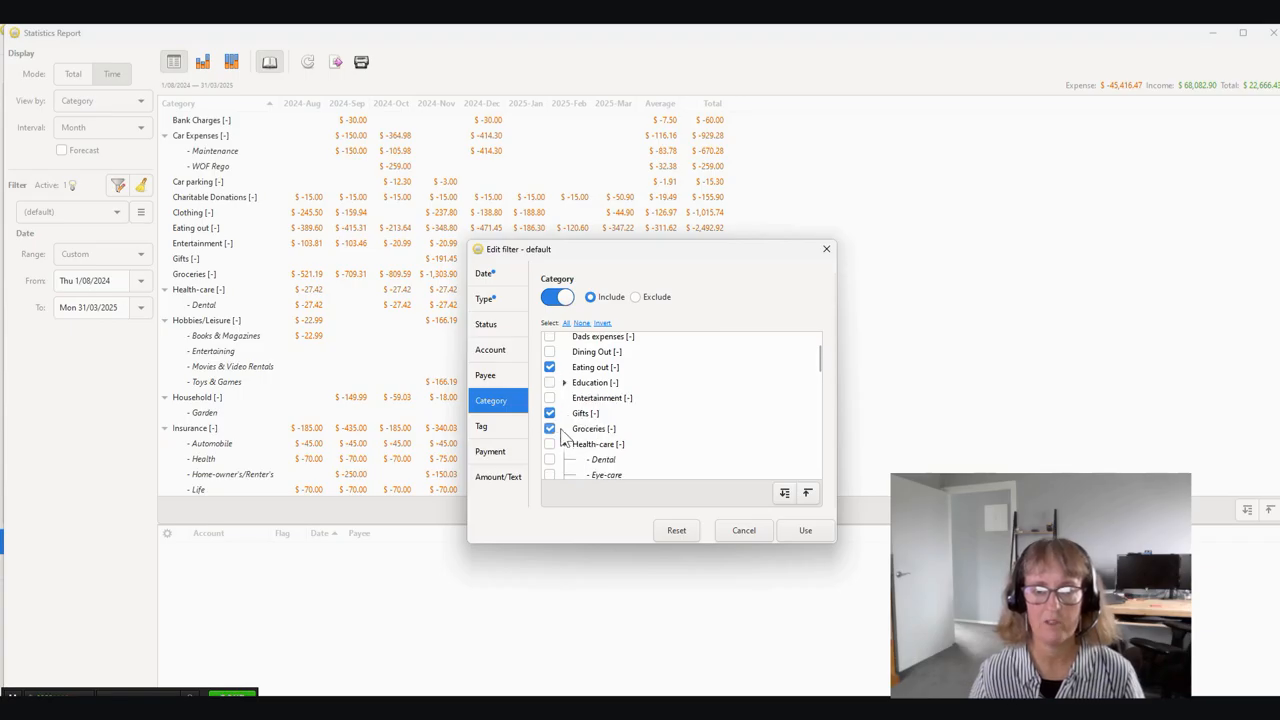
{"action": "left_click", "coordinate": [564, 444]}
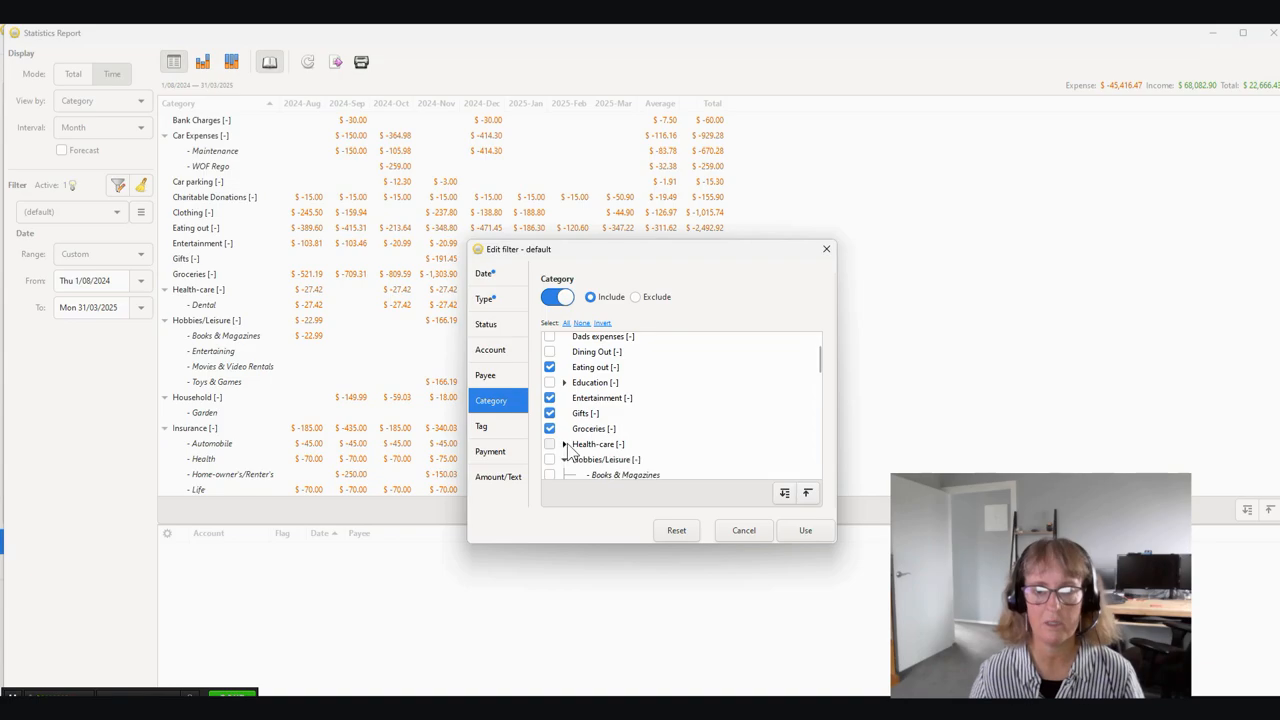
{"action": "scroll", "coordinate": [614, 443], "scroll_direction": "down", "scroll_amount": 3}
{"action": "left_click", "coordinate": [549, 404]}
{"action": "scroll", "coordinate": [628, 437], "scroll_direction": "down", "scroll_amount": 5}
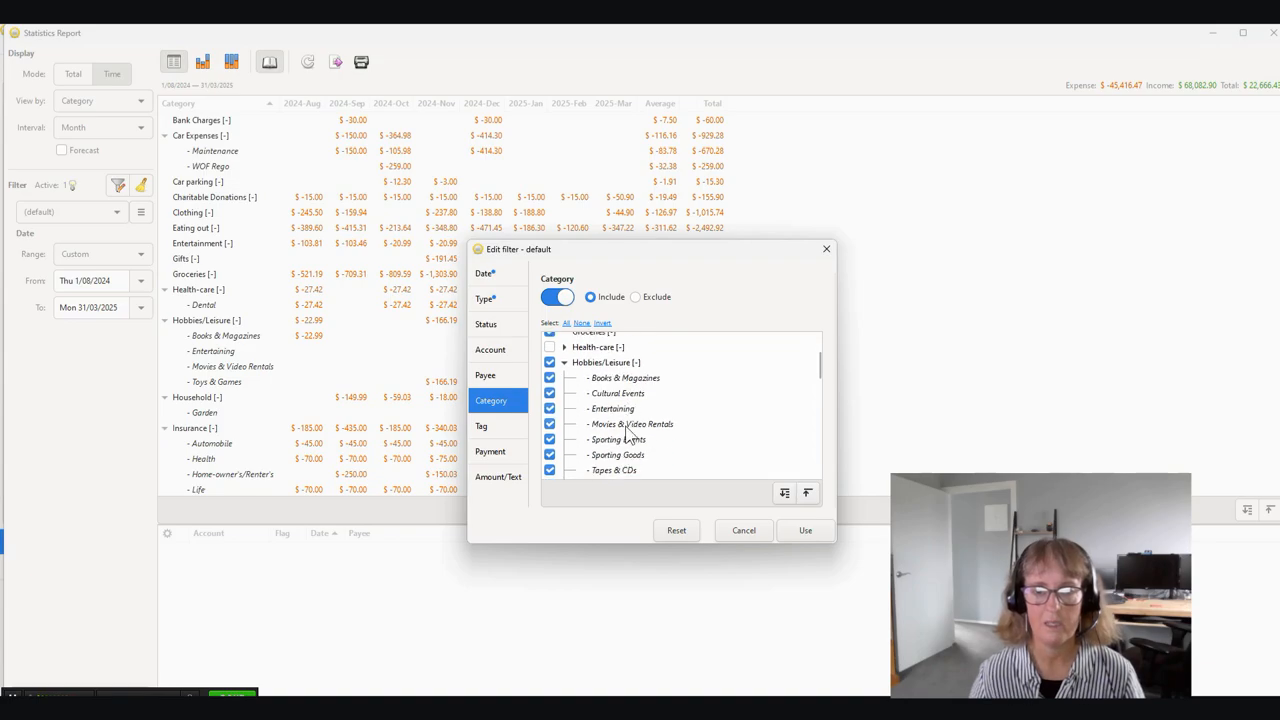
{"action": "left_click", "coordinate": [550, 395]}
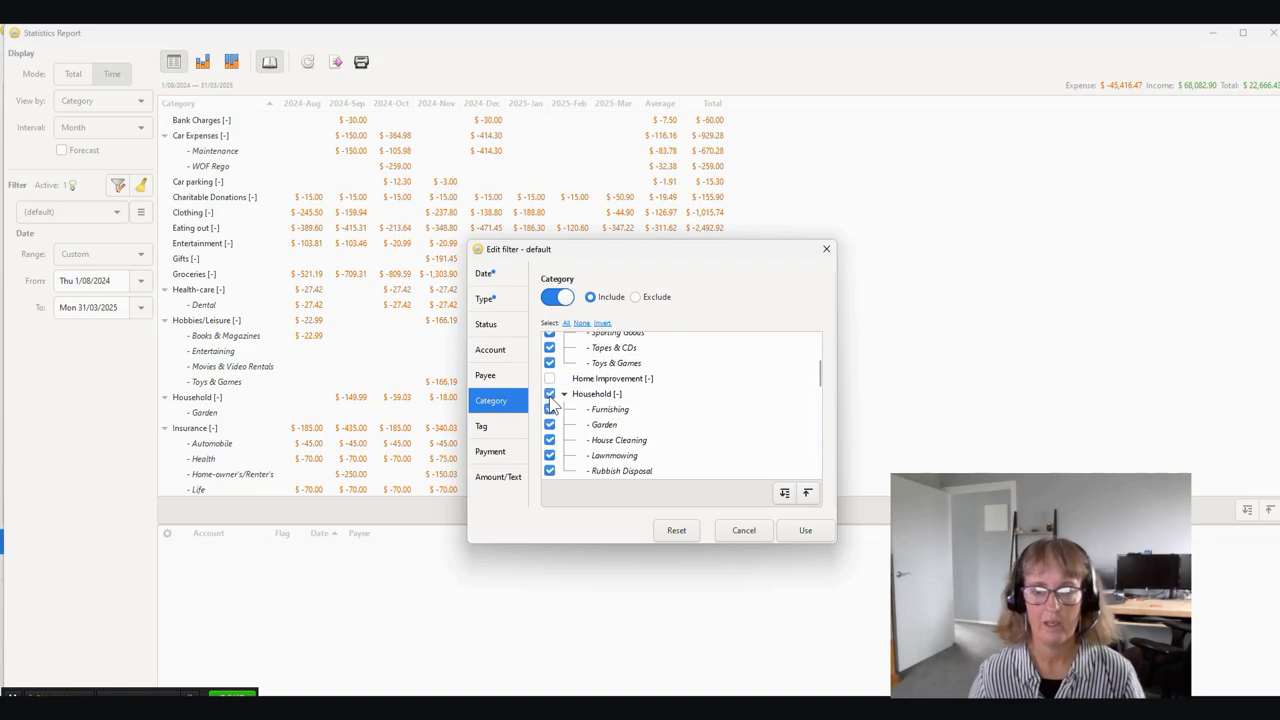
Include the Memberships category with its Business subcategory in the filter, leaving the insurance, job and car categories unselected.
{"action": "scroll", "coordinate": [632, 418], "scroll_direction": "down", "scroll_amount": 3}
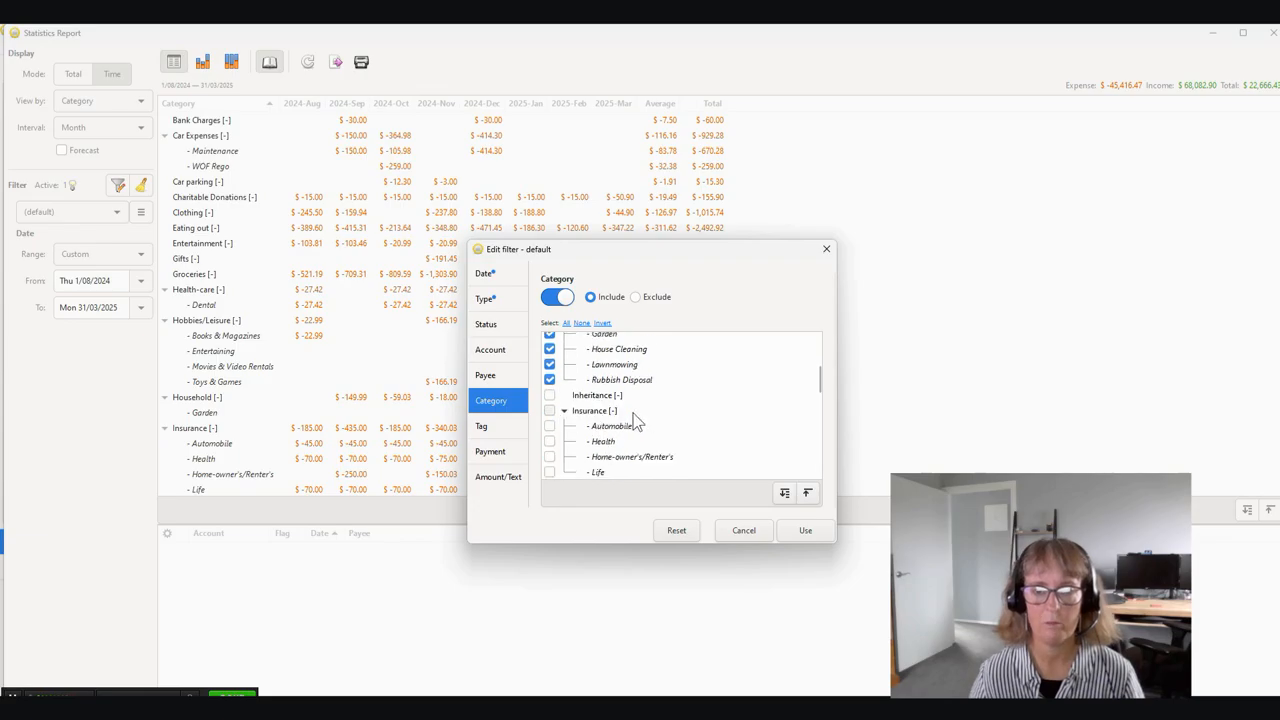
{"action": "scroll", "coordinate": [632, 420], "scroll_direction": "down", "scroll_amount": 4}
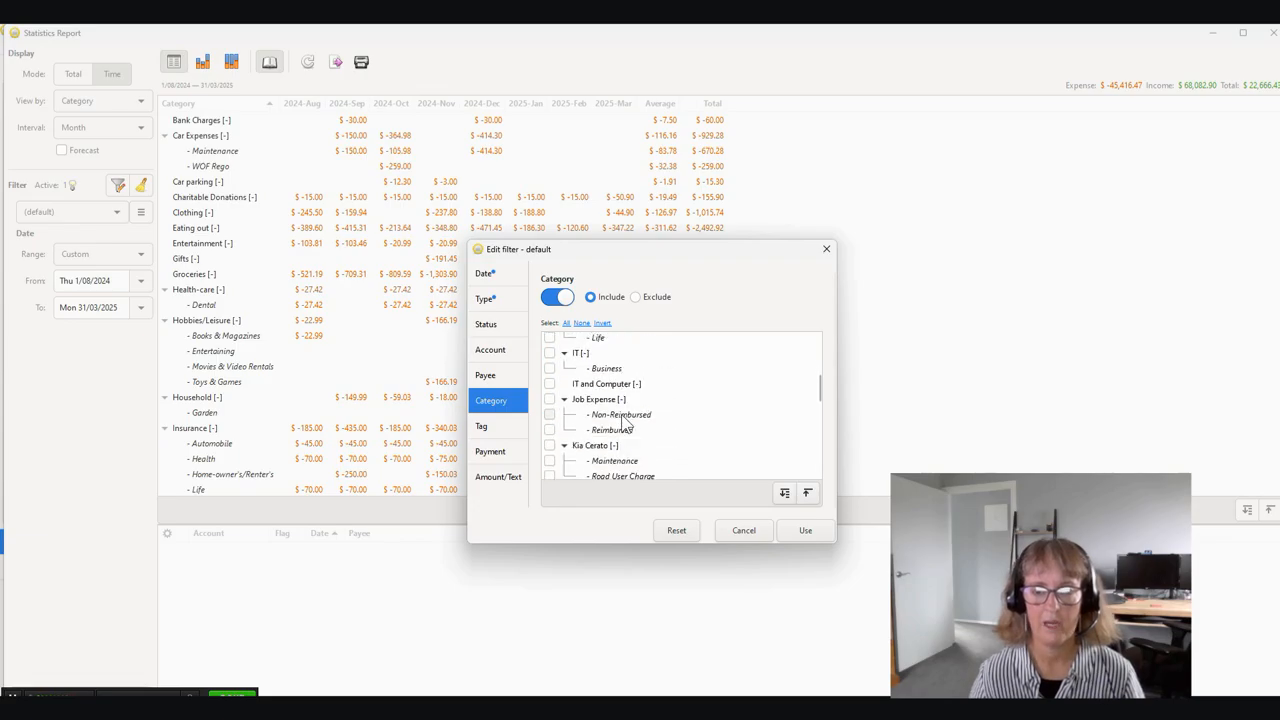
{"action": "scroll", "coordinate": [632, 420], "scroll_direction": "down", "scroll_amount": 3}
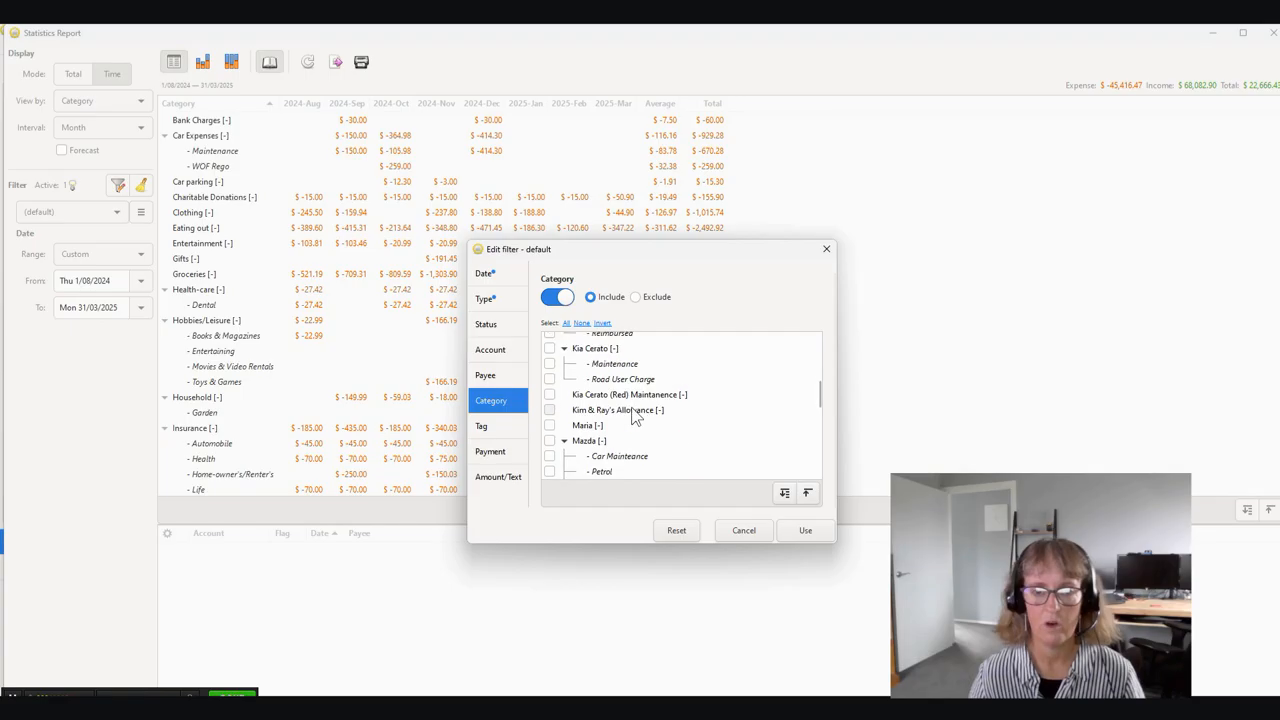
{"action": "scroll", "coordinate": [637, 398], "scroll_direction": "down", "scroll_amount": 4}
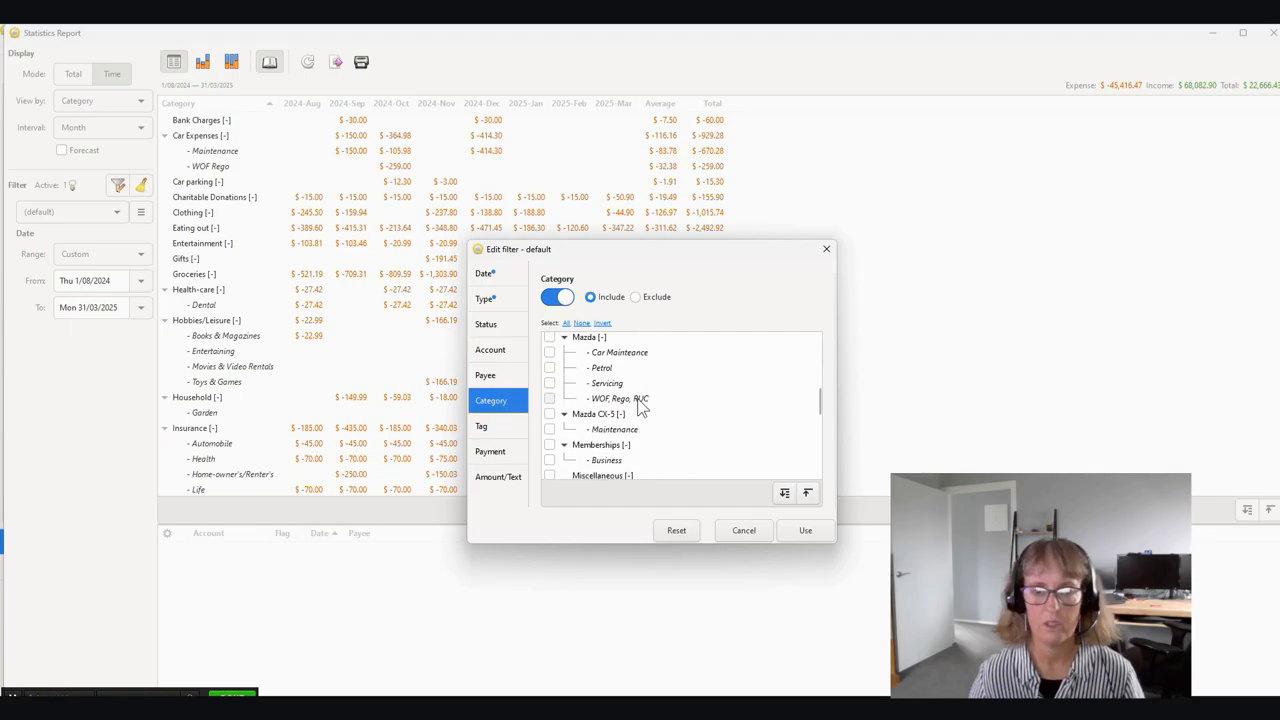
{"action": "scroll", "coordinate": [640, 404], "scroll_direction": "down", "scroll_amount": 3}
{"action": "left_click", "coordinate": [549, 365]}
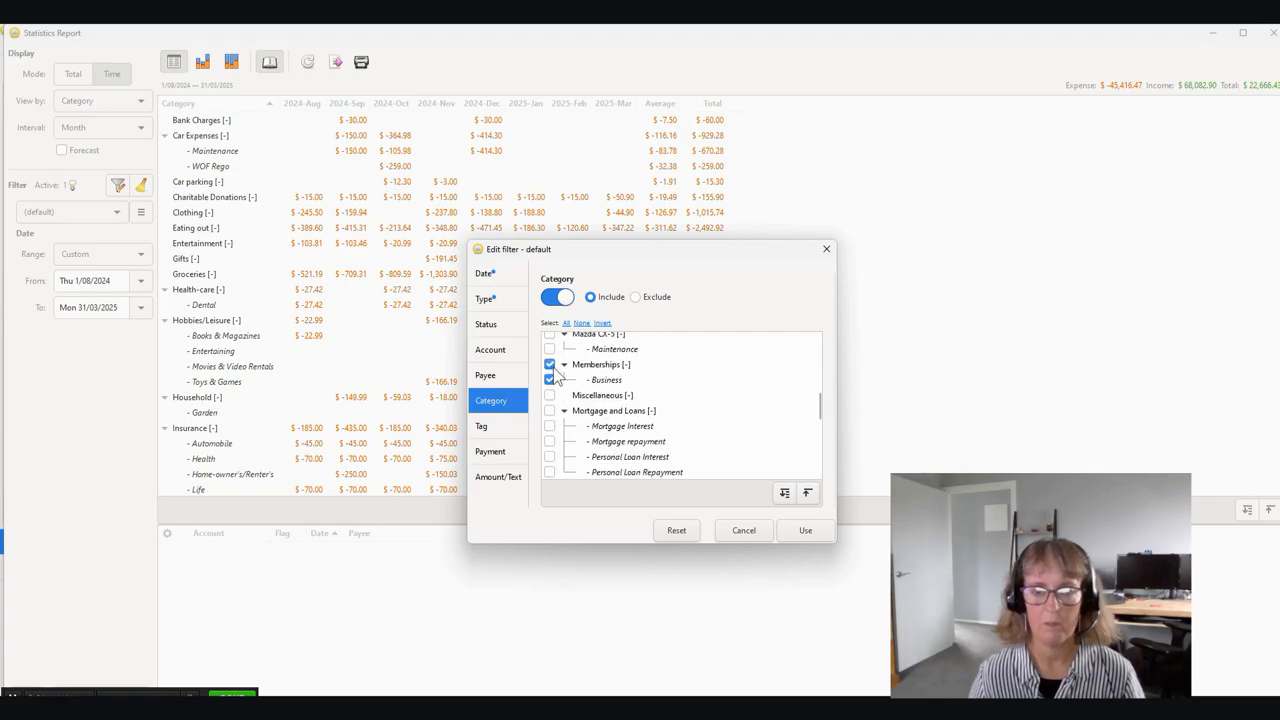
Include the Travel/Vacation category with its accommodation, airfares and lodging subcategories, and apply the category filter to the report.
{"action": "scroll", "coordinate": [632, 405], "scroll_direction": "down", "scroll_amount": 3}
{"action": "scroll", "coordinate": [637, 410], "scroll_direction": "up", "scroll_amount": 3}
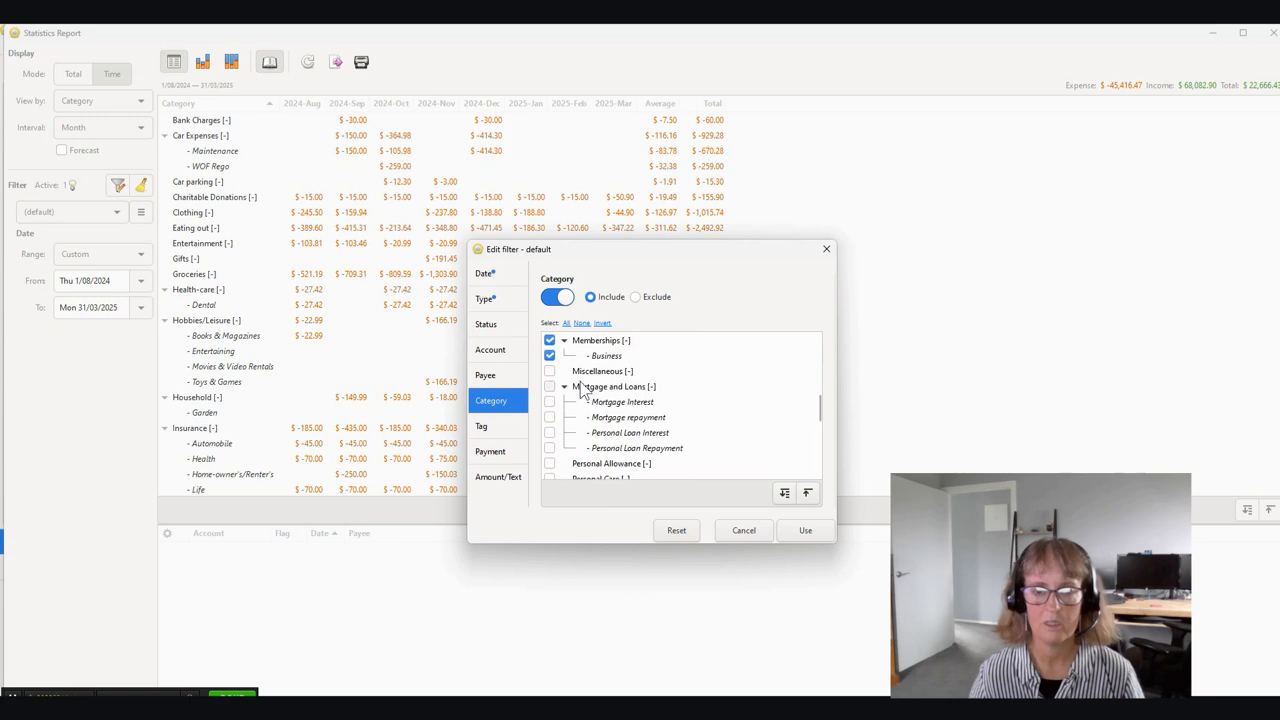
{"action": "scroll", "coordinate": [600, 405], "scroll_direction": "down", "scroll_amount": 10}
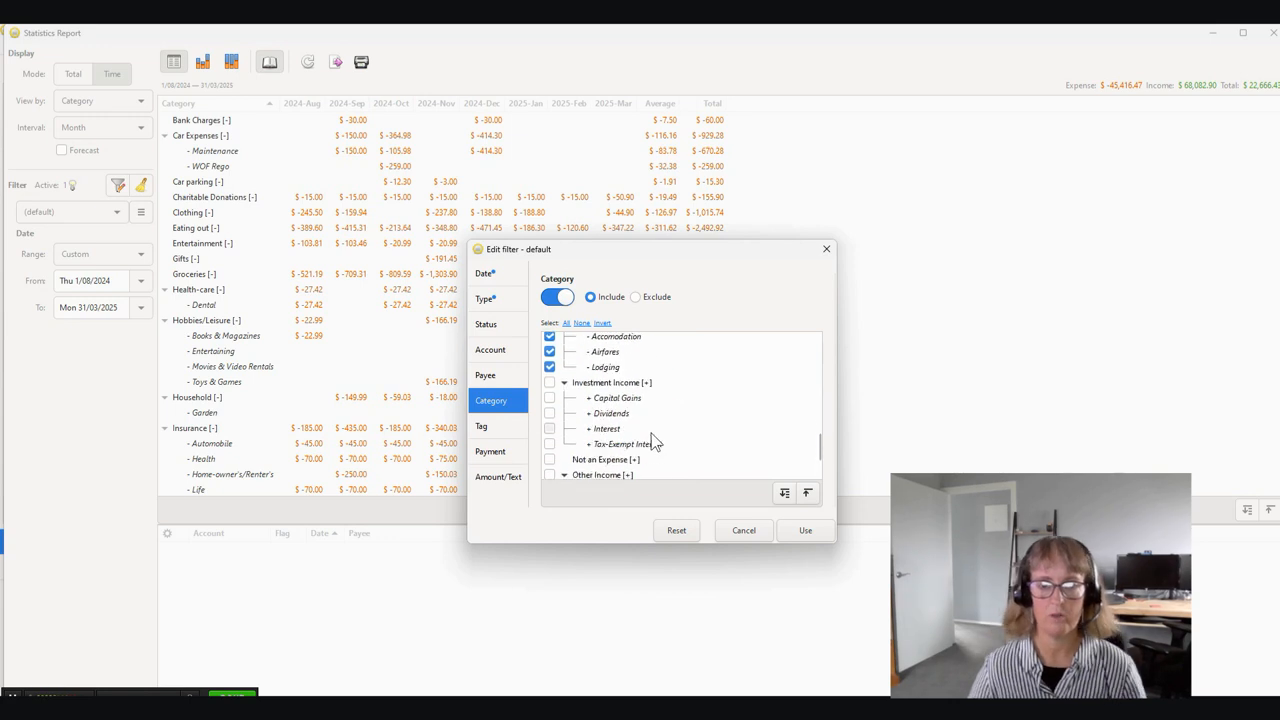
{"action": "left_click", "coordinate": [805, 530]}
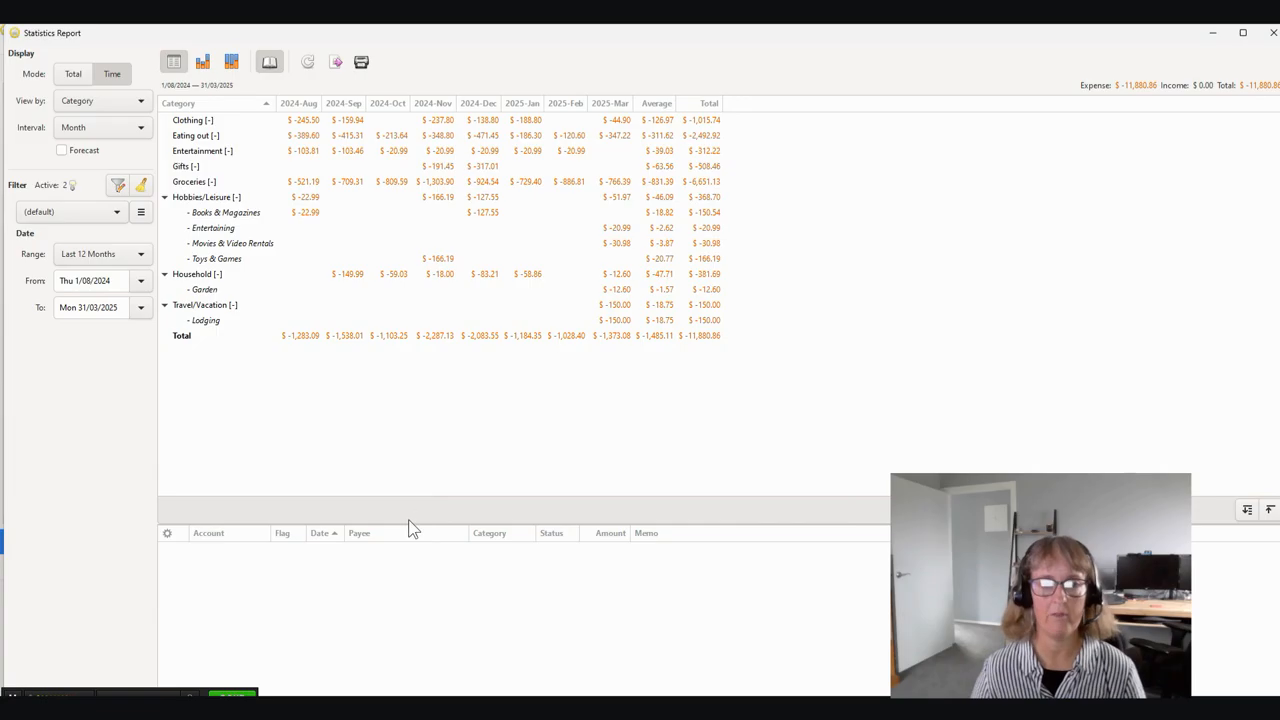
Enlarge the transaction detail area and show the transactions behind the Clothing category.
{"action": "left_click_drag", "start_coordinate": [410, 517], "coordinate": [429, 371]}
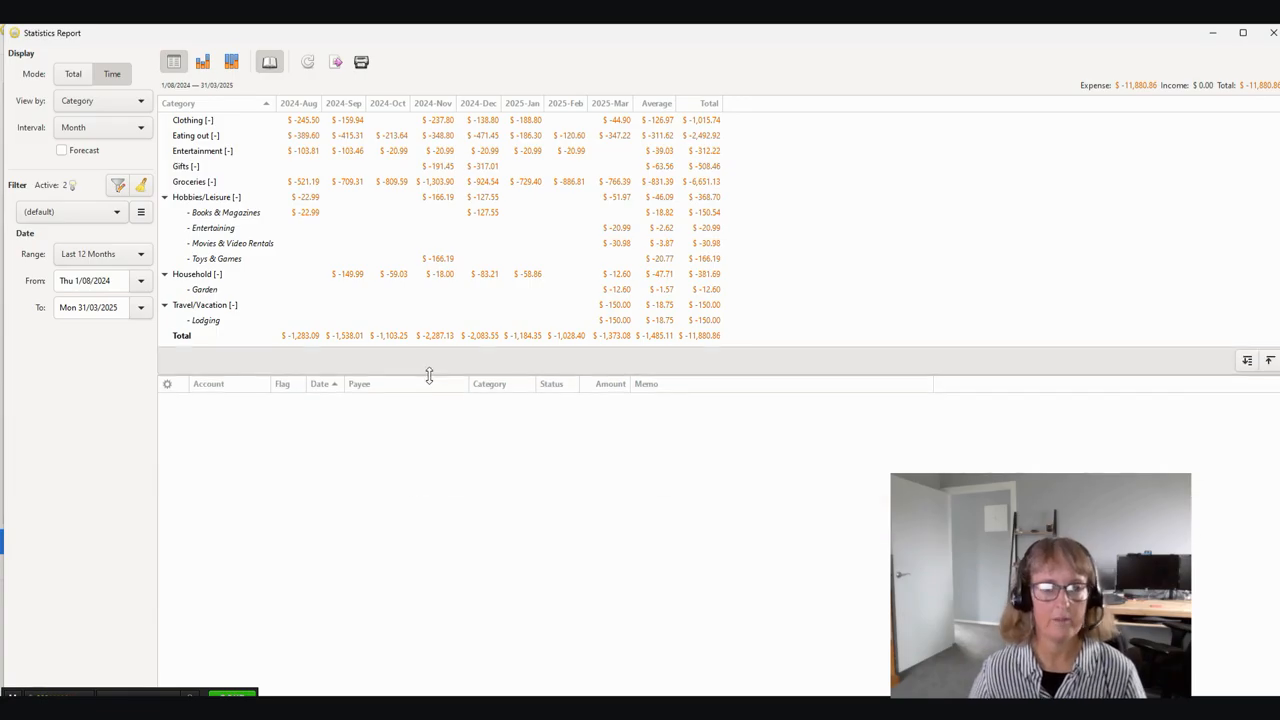
{"action": "left_click", "coordinate": [200, 121]}
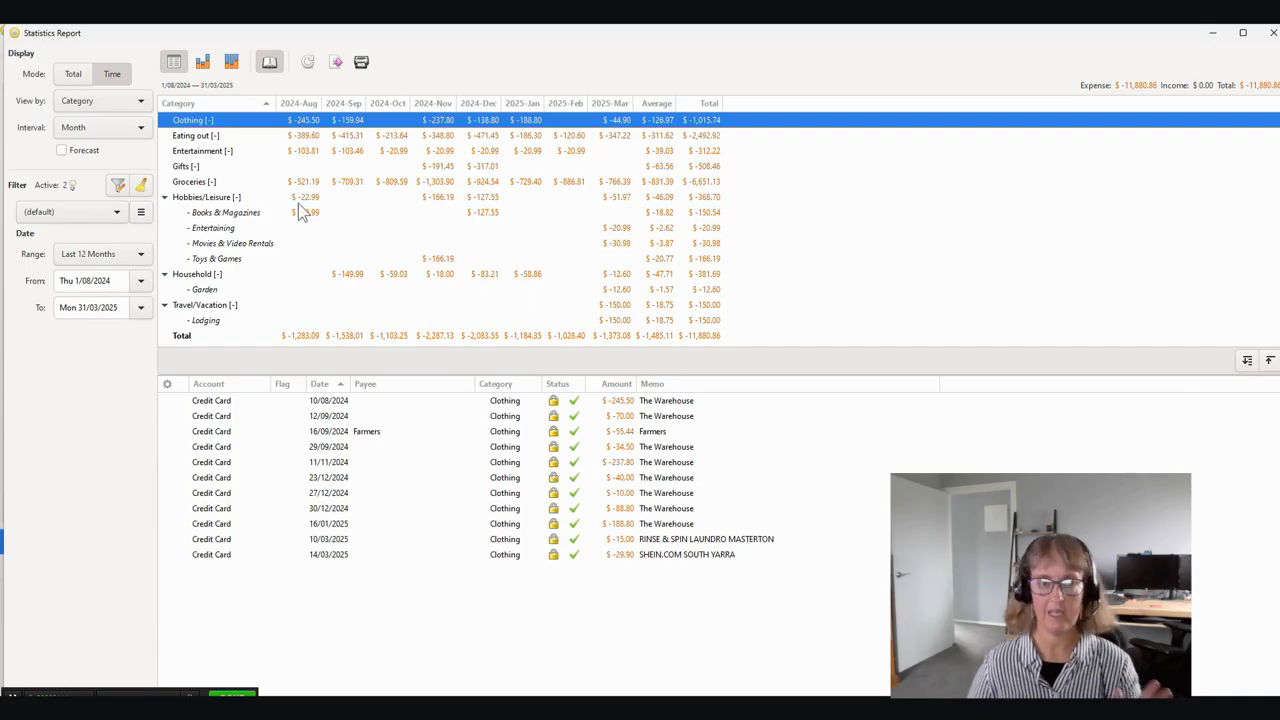
Group the report by Account and enlarge the transaction detail area further.
{"action": "left_click", "coordinate": [140, 102]}
{"action": "left_click", "coordinate": [80, 143]}
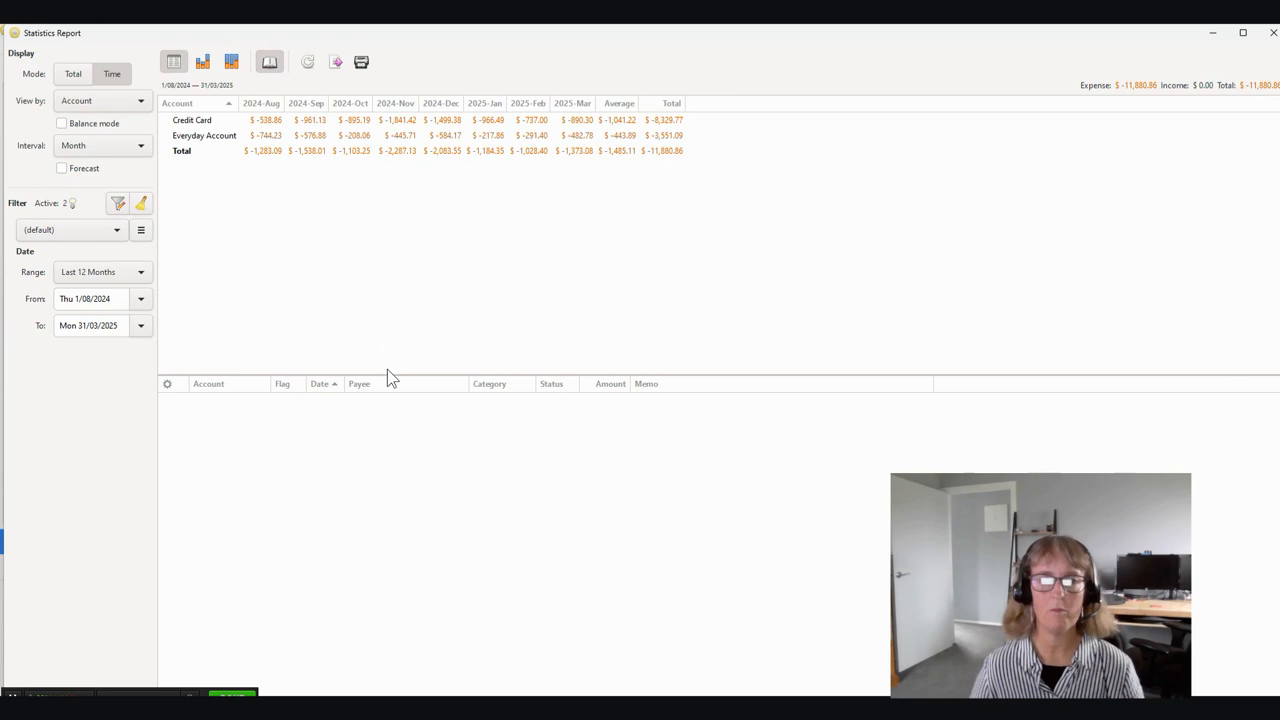
{"action": "left_click_drag", "start_coordinate": [386, 374], "coordinate": [384, 282]}
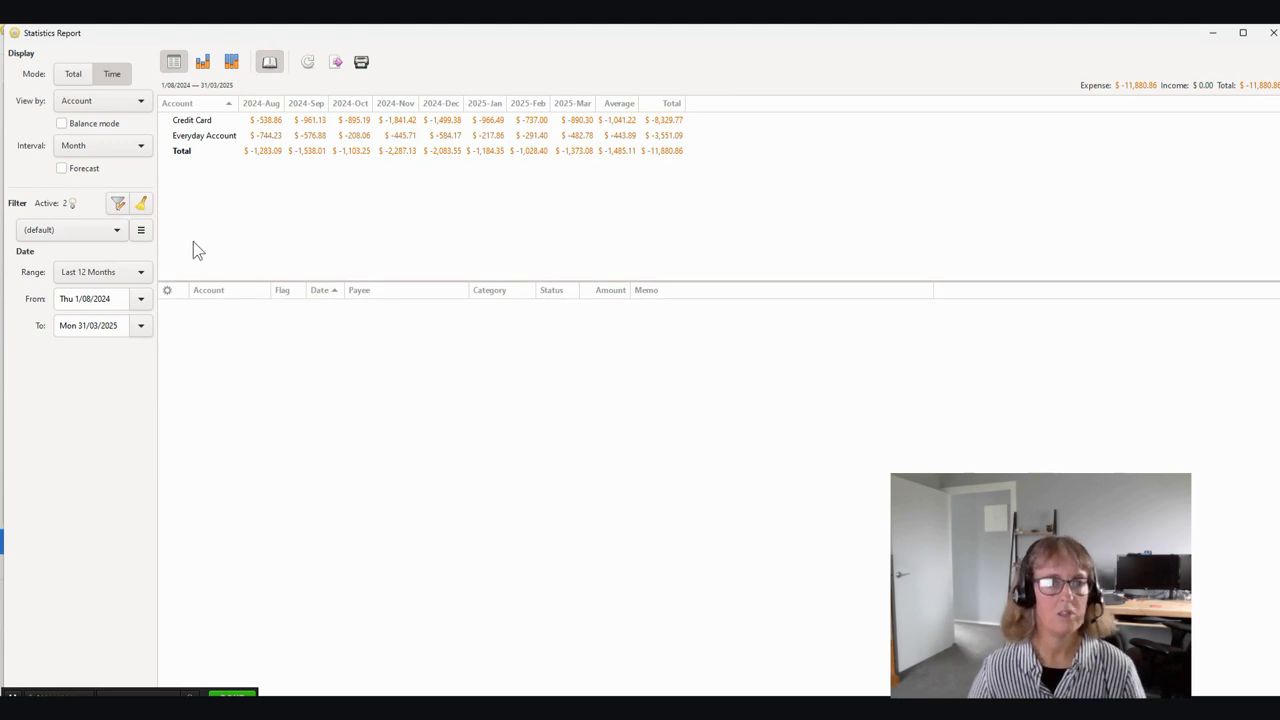
Clear the existing report filter and apply an Account filter that includes only Everyday Account and Credit Card.
{"action": "left_click", "coordinate": [139, 205]}
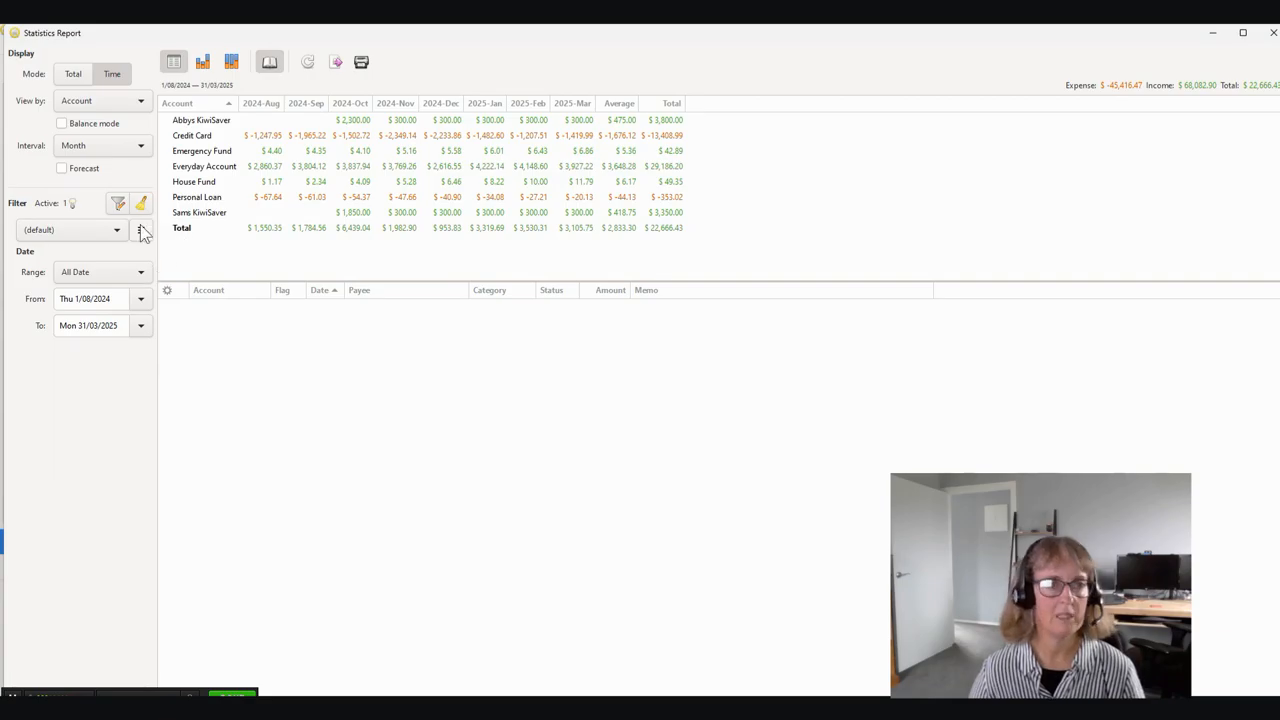
{"action": "left_click", "coordinate": [119, 205]}
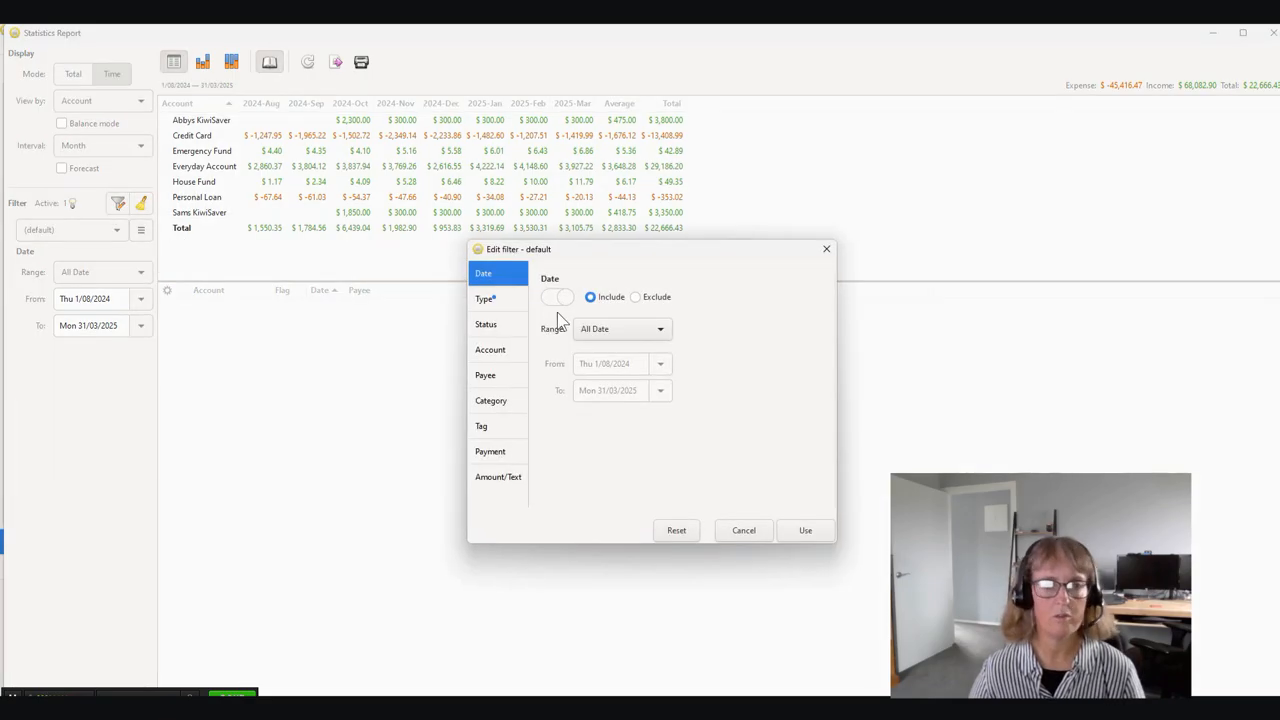
{"action": "left_click", "coordinate": [496, 356]}
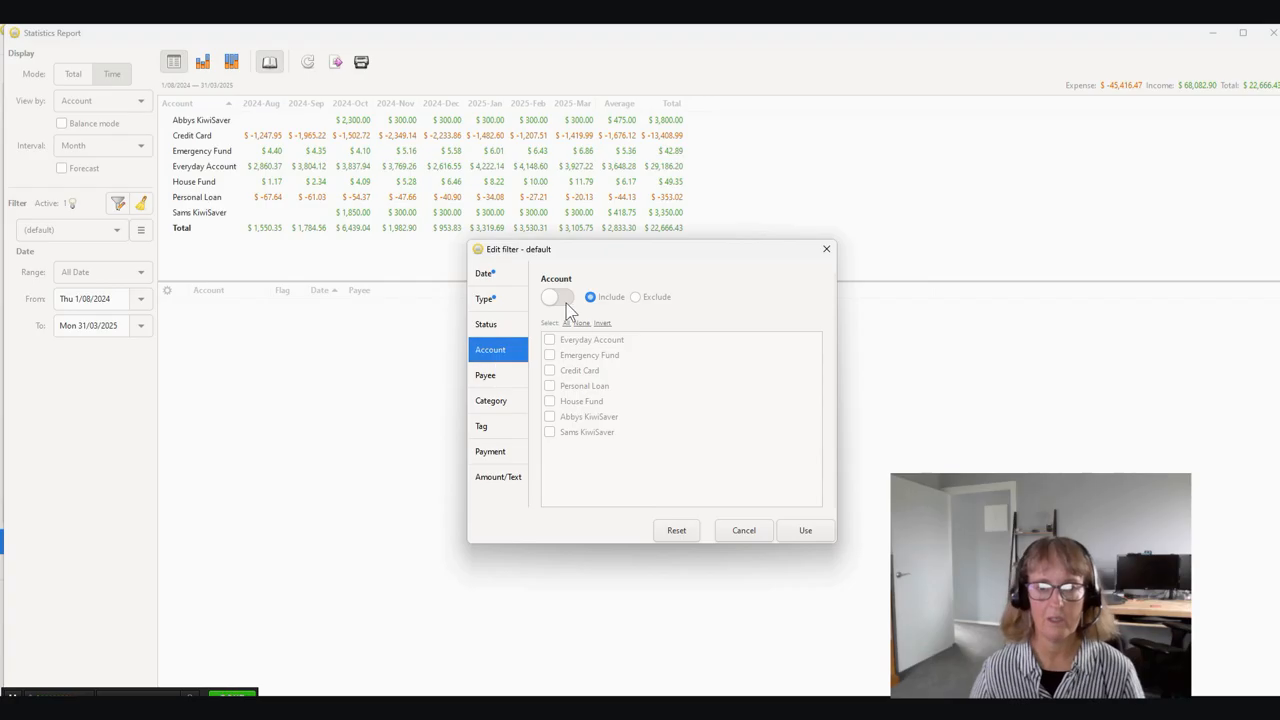
{"action": "left_click", "coordinate": [553, 299]}
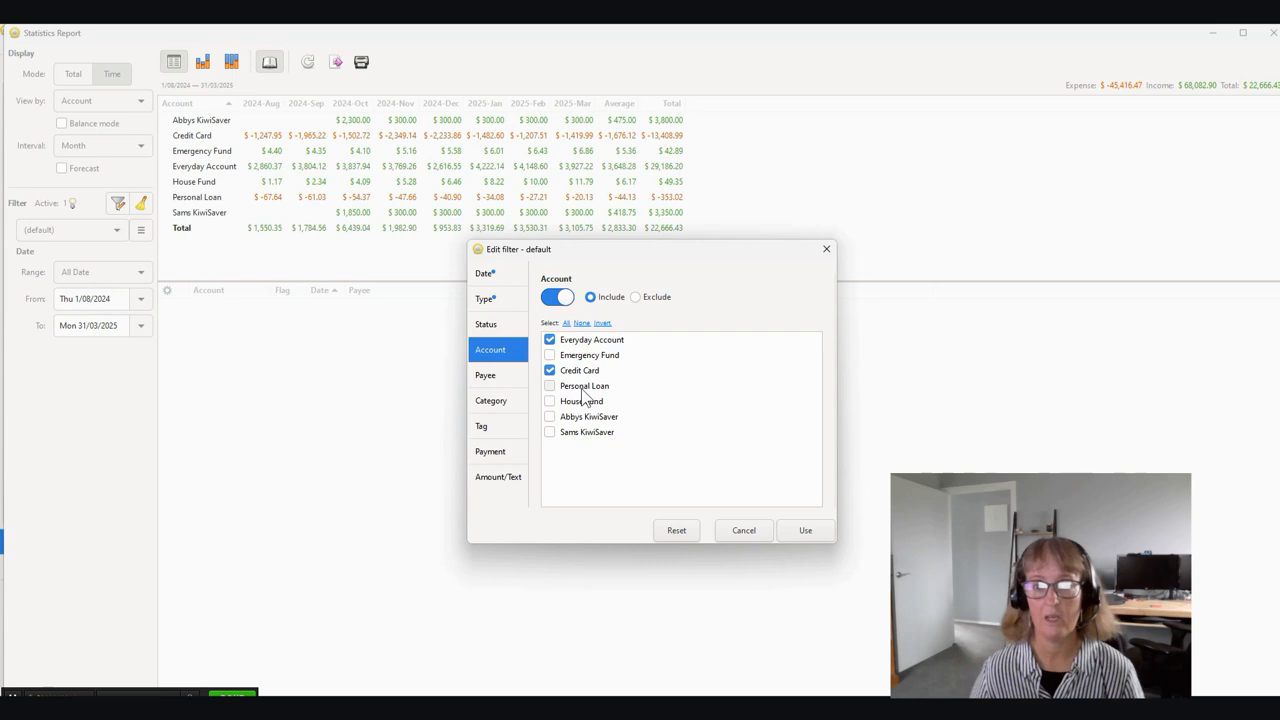
{"action": "left_click", "coordinate": [806, 531]}
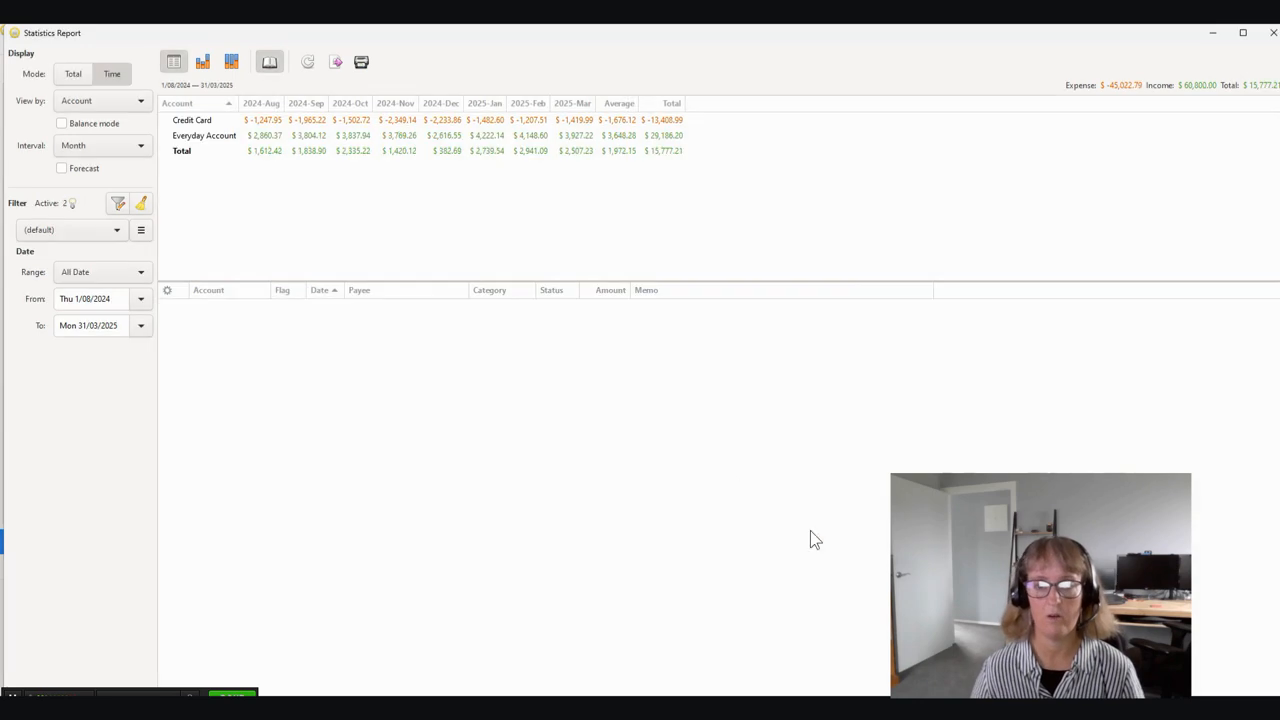
Show the Everyday Account transactions, sort them by category, and enlarge the detail list up to the summary's Total row.
{"action": "left_click", "coordinate": [268, 136]}
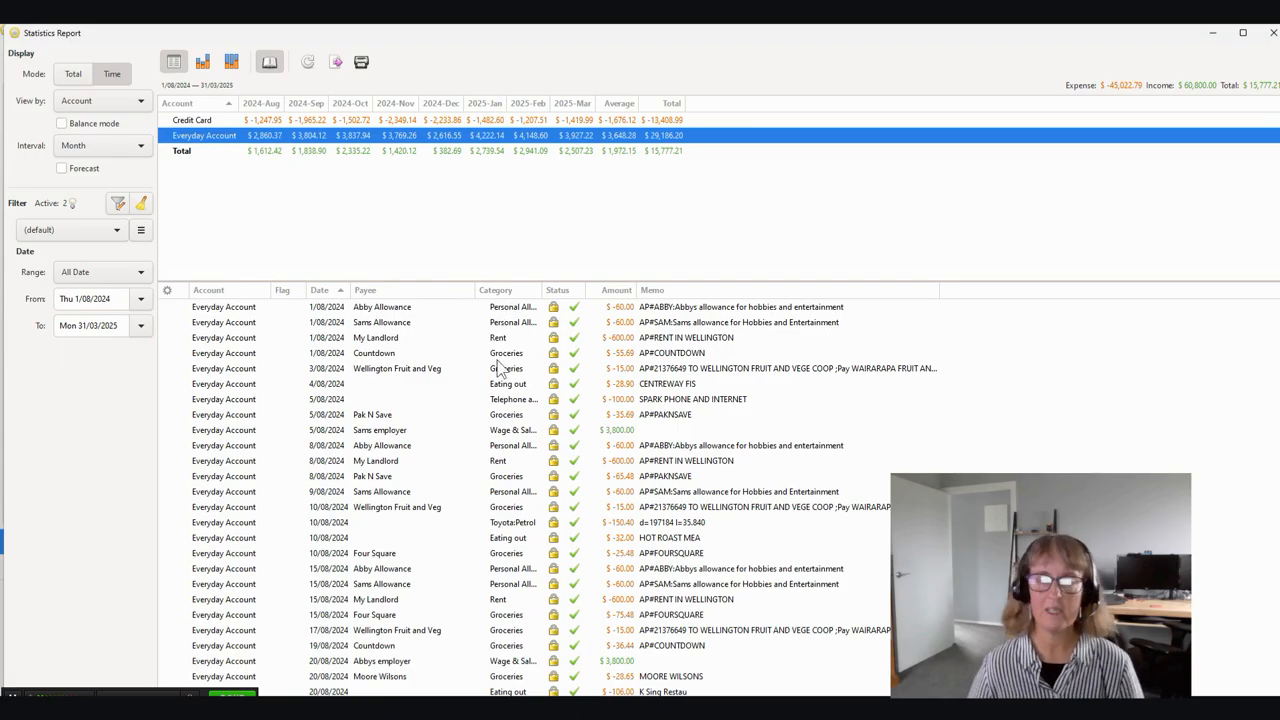
{"action": "left_click", "coordinate": [505, 291]}
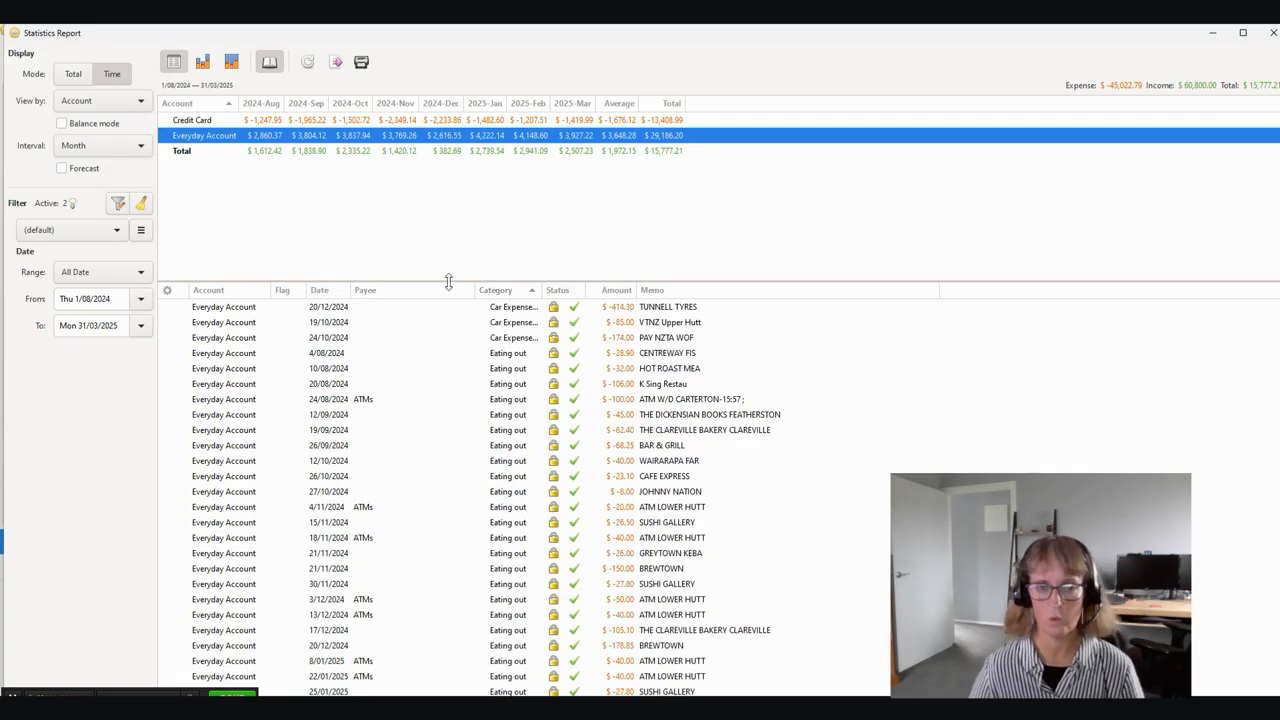
{"action": "left_click_drag", "start_coordinate": [449, 281], "coordinate": [432, 171]}
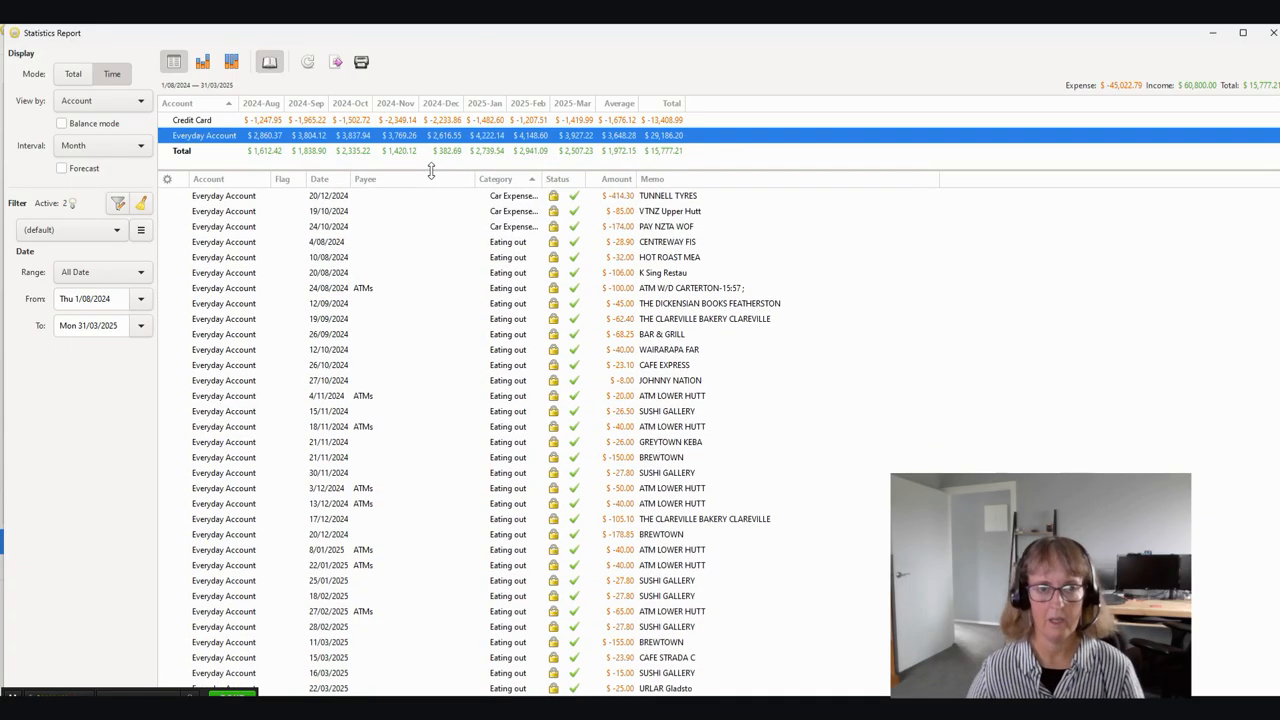
Set the report's date range to Last 90 Days and show the Everyday Account transactions for that period.
{"action": "left_click", "coordinate": [142, 277]}
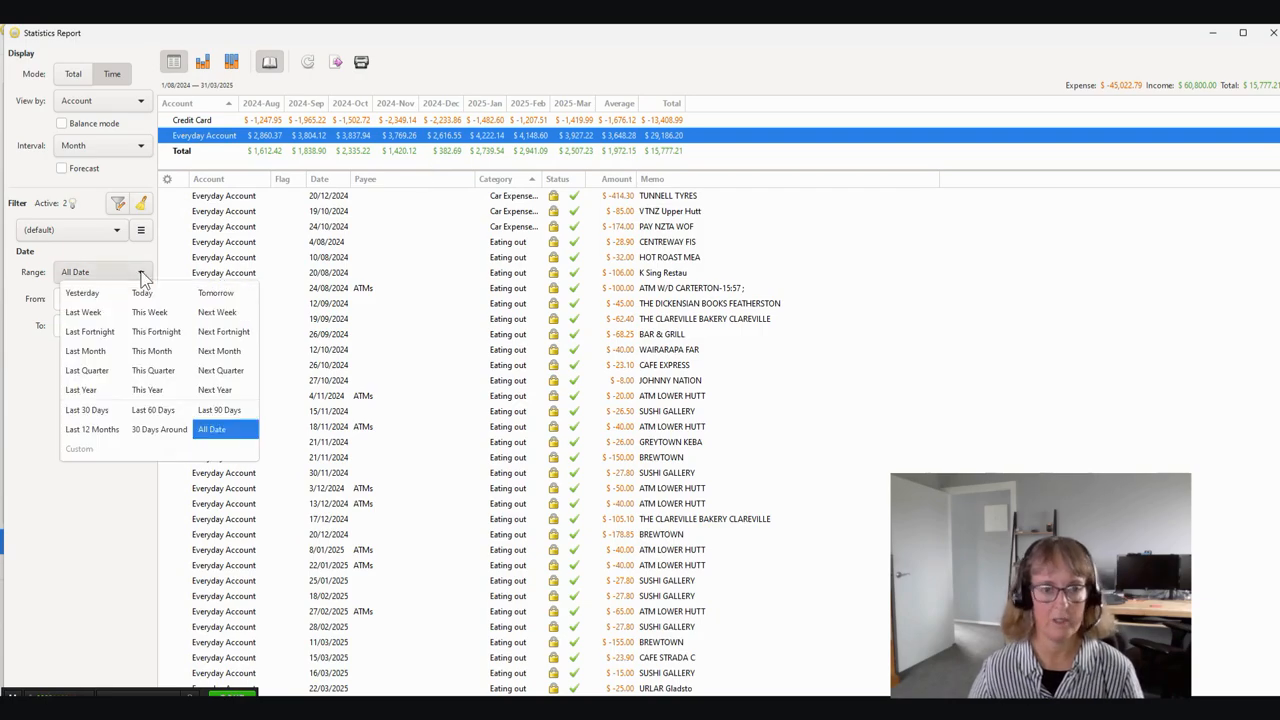
{"action": "left_click", "coordinate": [217, 411]}
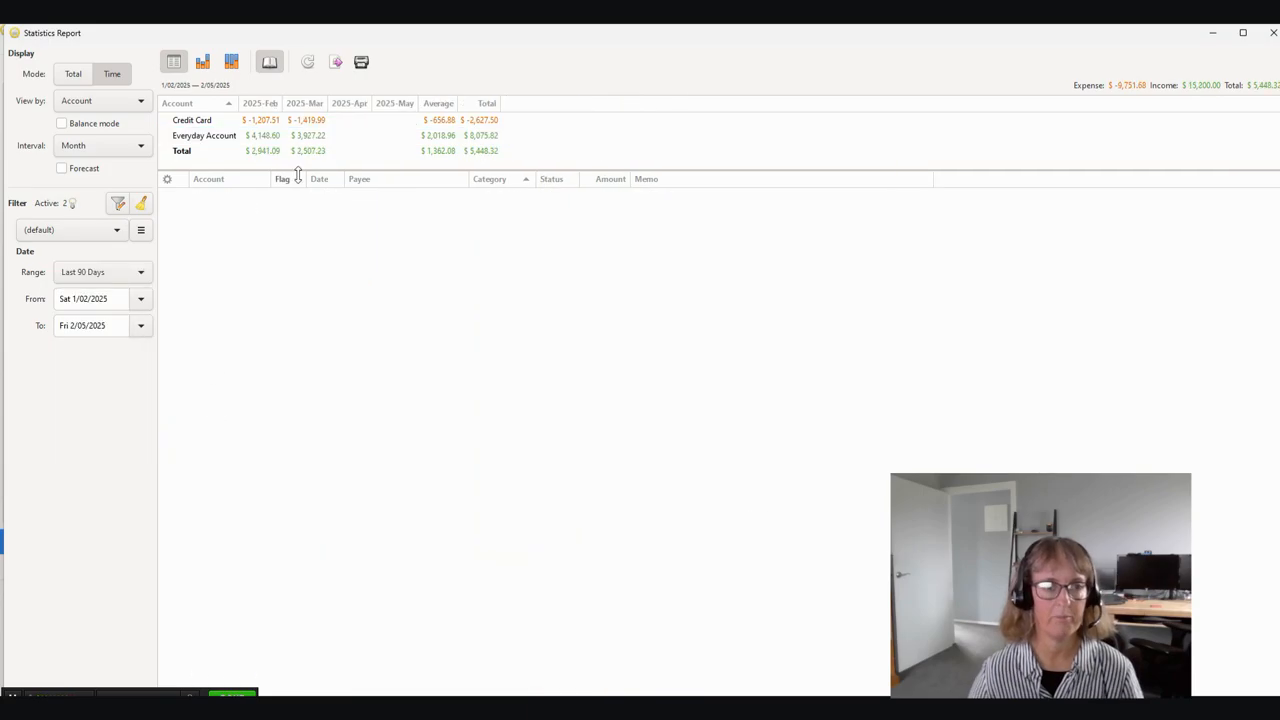
{"action": "left_click", "coordinate": [229, 137]}
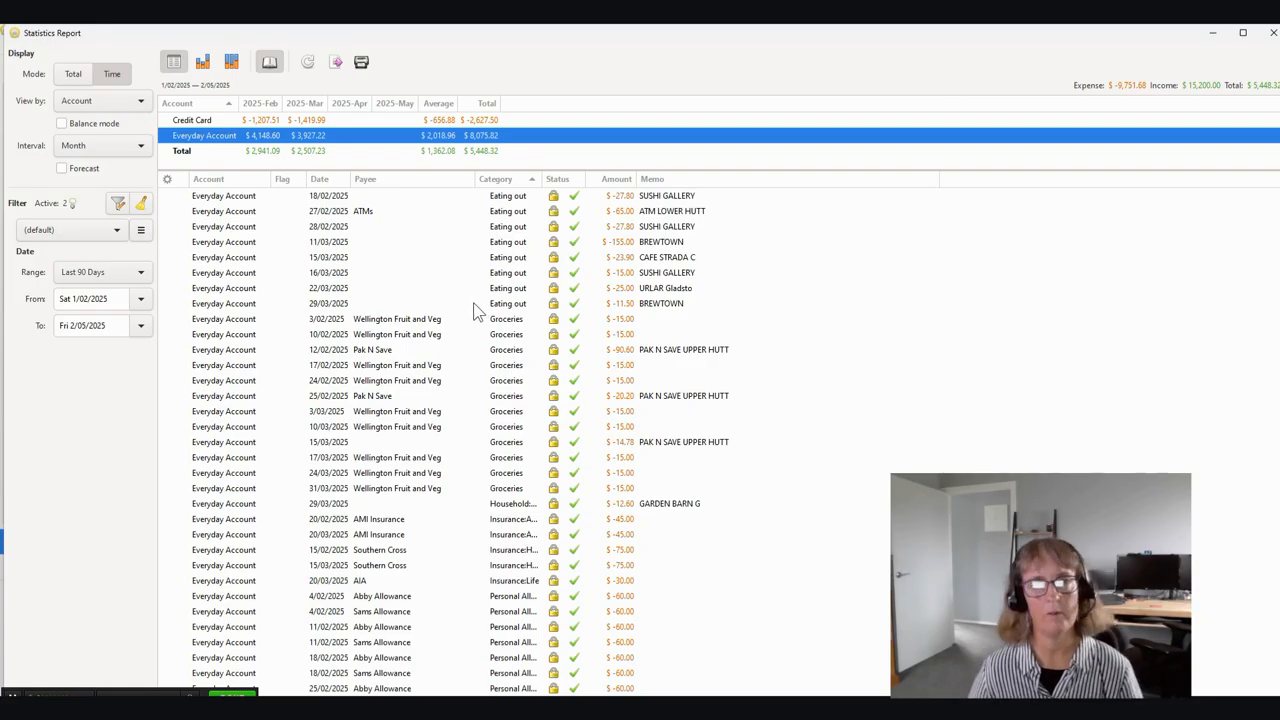
Set the end date to 31/03/2025 and export the transaction details to the Desktop as hb-repstat-detail_Account.csv with Detail split lines enabled.
{"action": "left_click", "coordinate": [336, 62]}
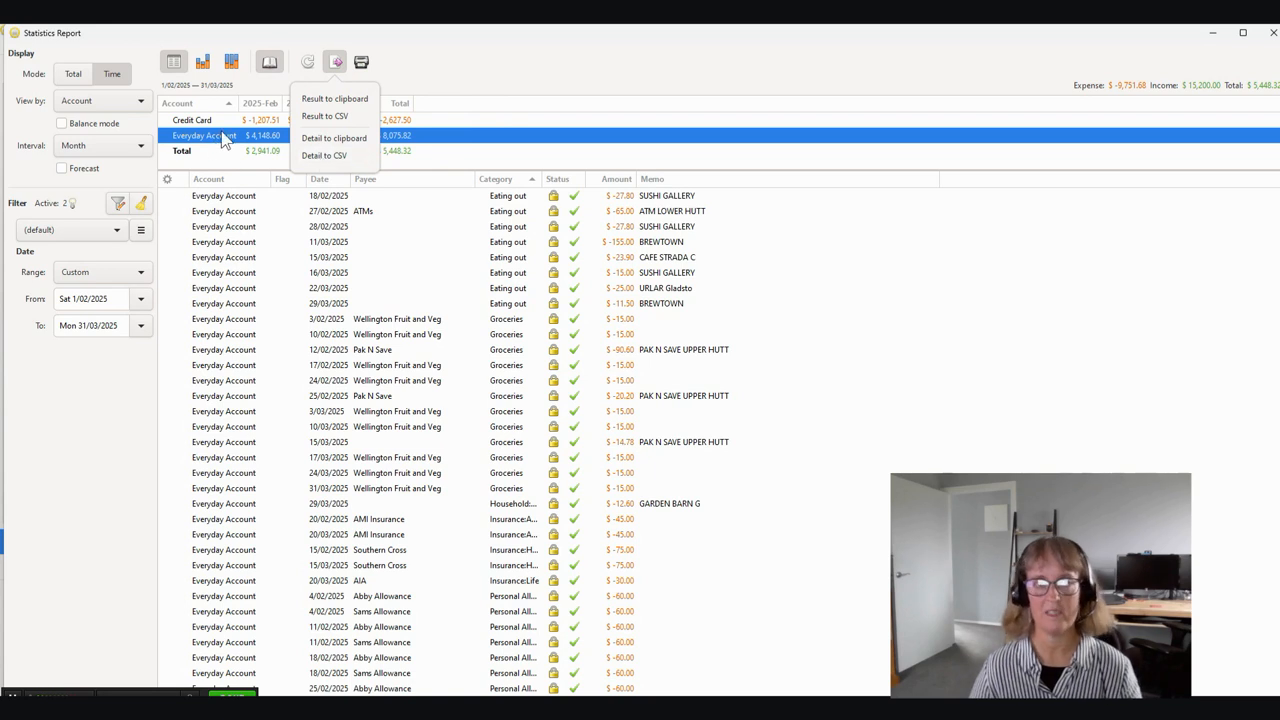
{"action": "left_click", "coordinate": [322, 155]}
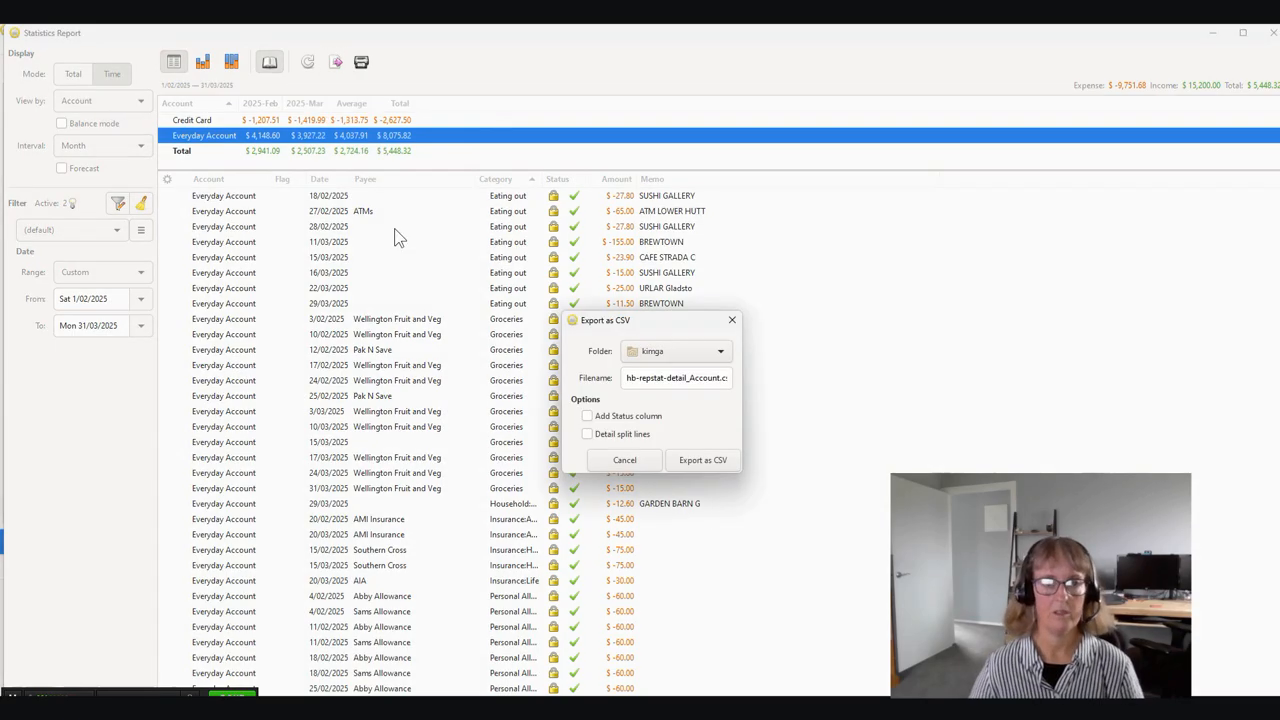
{"action": "left_click", "coordinate": [587, 434]}
{"action": "left_click", "coordinate": [676, 351]}
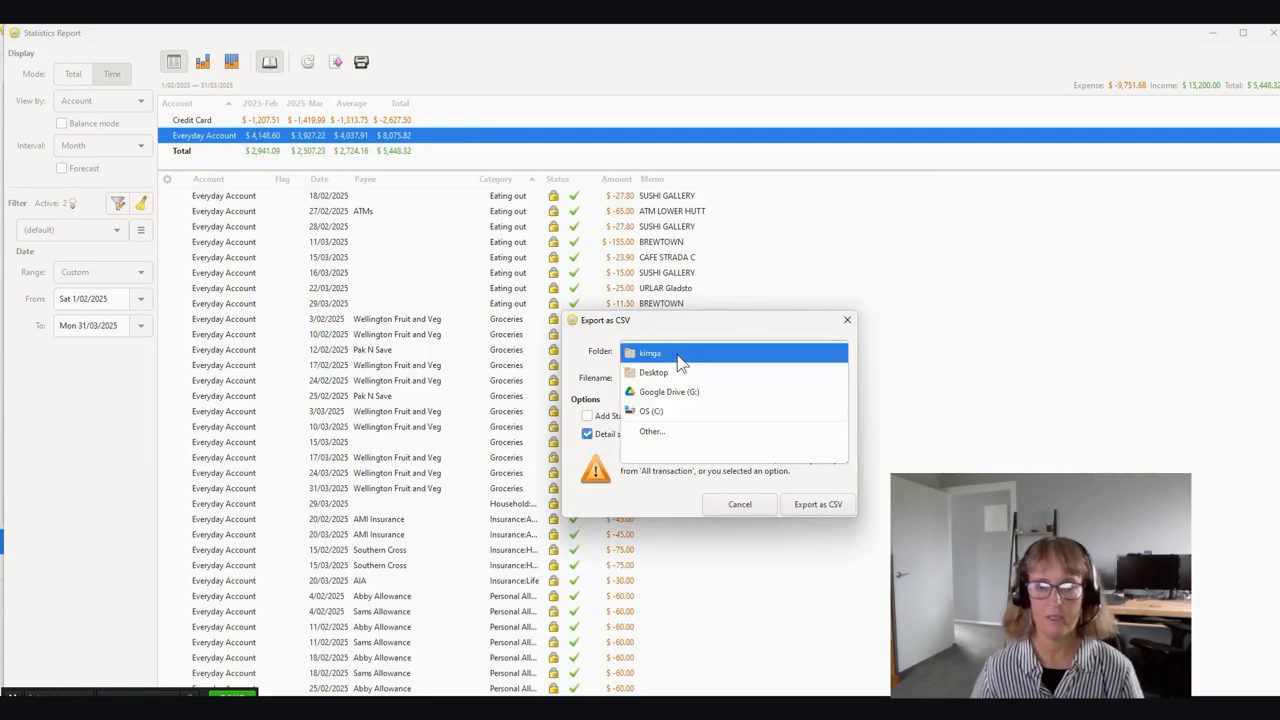
{"action": "left_click", "coordinate": [660, 373]}
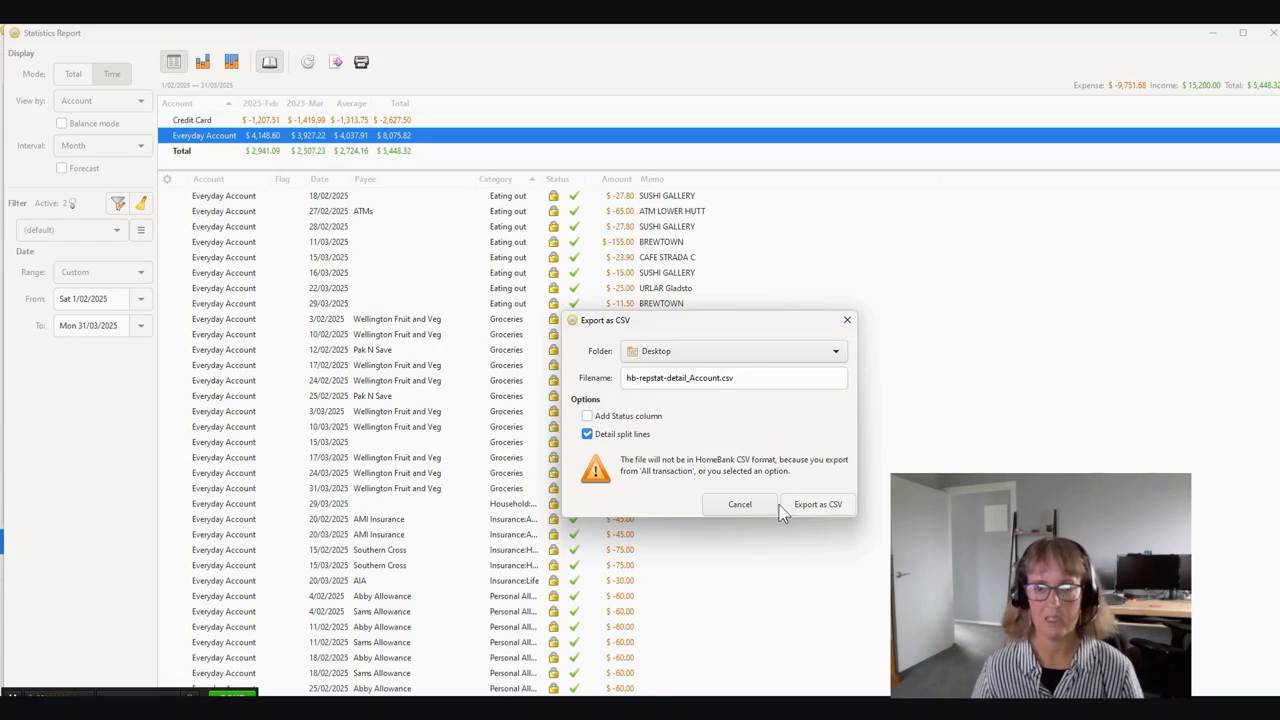
{"action": "left_click", "coordinate": [813, 506]}
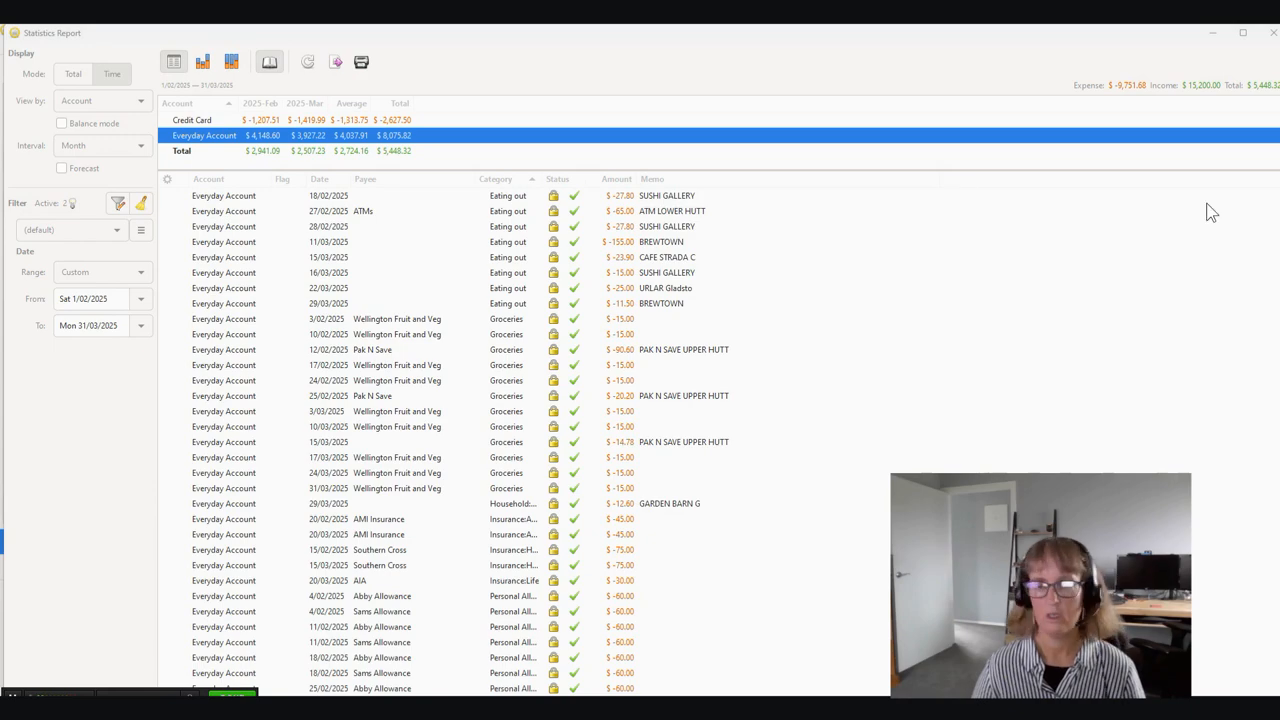
Switch to the exported hb-repstat-detail_Account.csv in Excel and widen column A to fit its contents.
{"action": "left_click_drag", "start_coordinate": [1171, 338], "coordinate": [570, 26]}
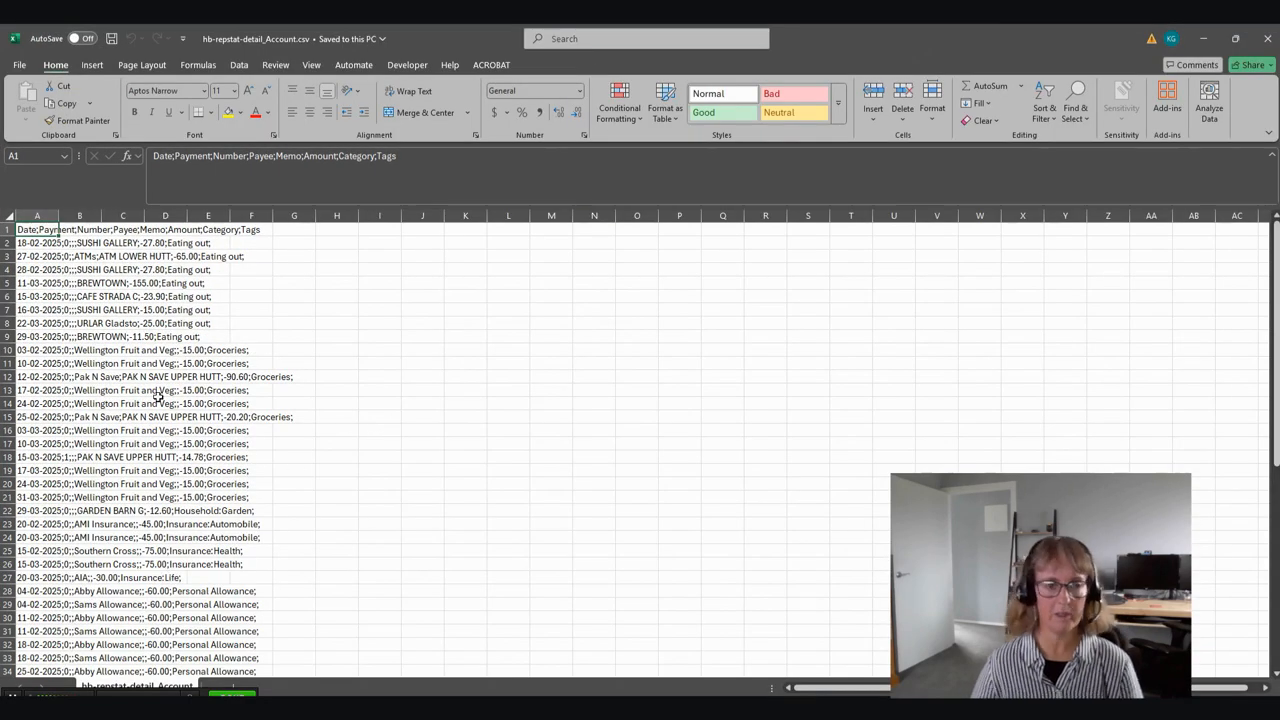
{"action": "left_click", "coordinate": [40, 208]}
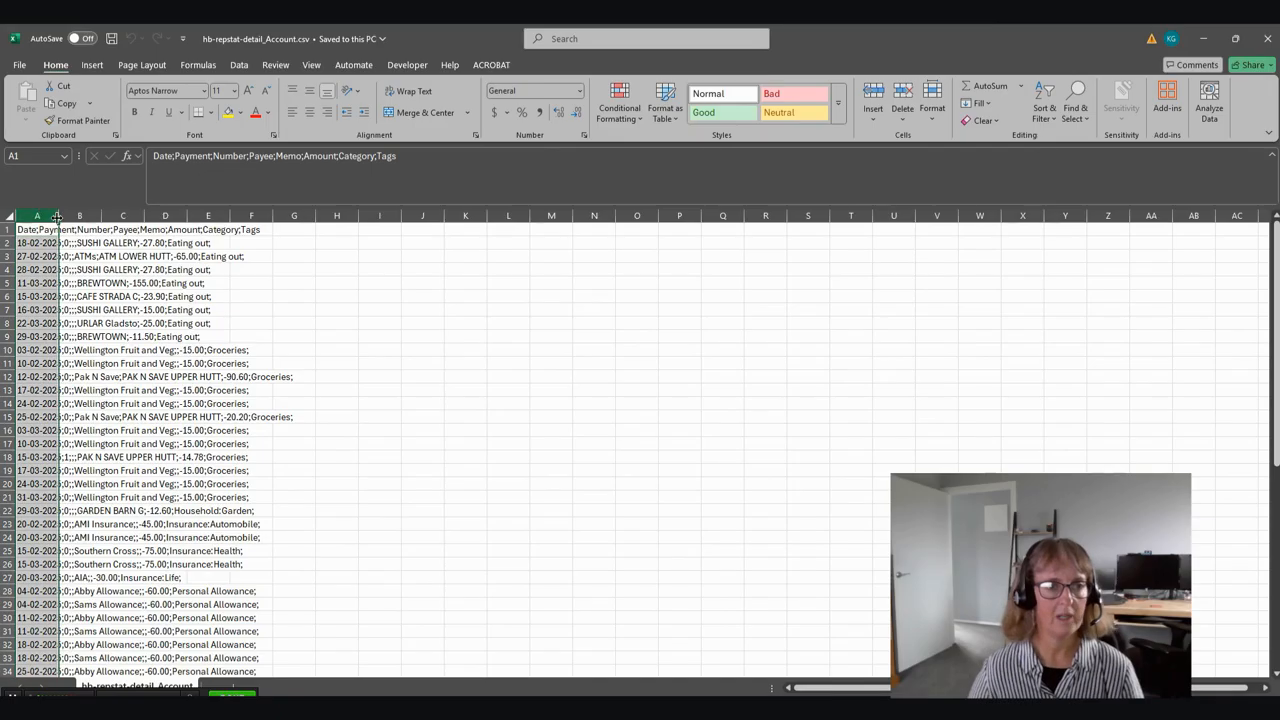
{"action": "double_click", "coordinate": [58, 215]}
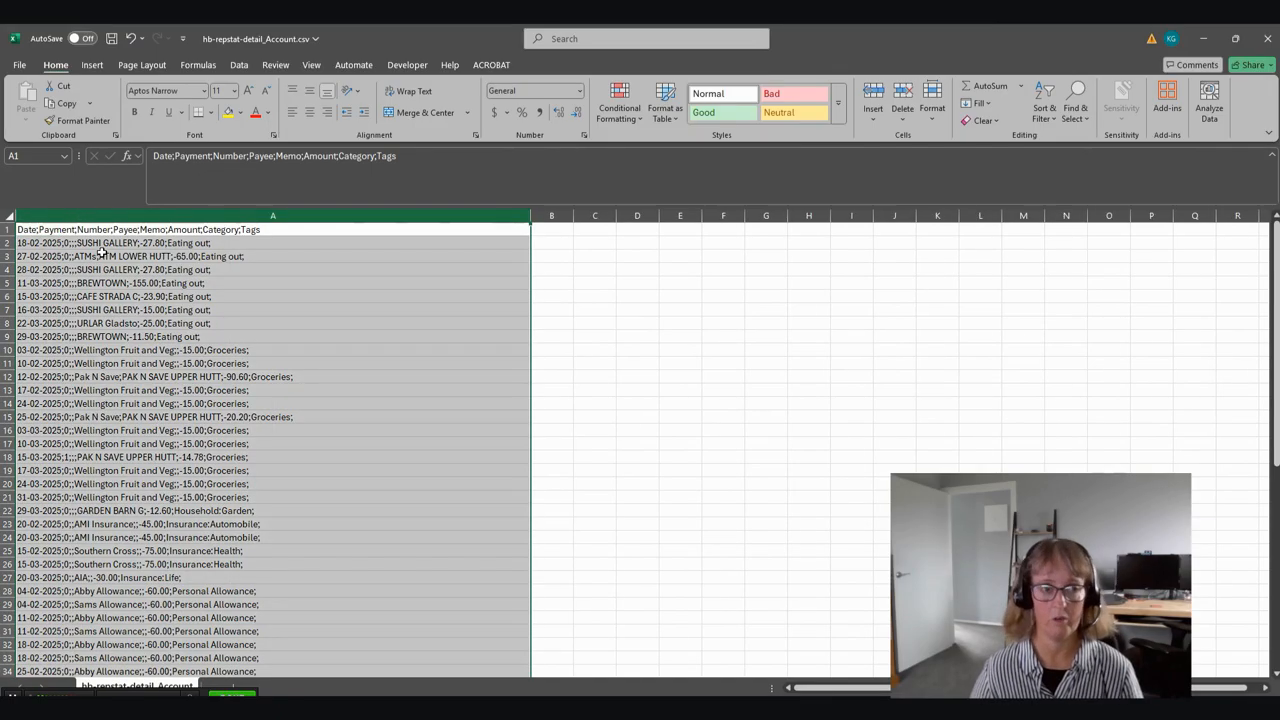
Split column A into separate columns using the semicolon delimiter, and fit column A's width to the dates.
{"action": "left_click", "coordinate": [237, 65]}
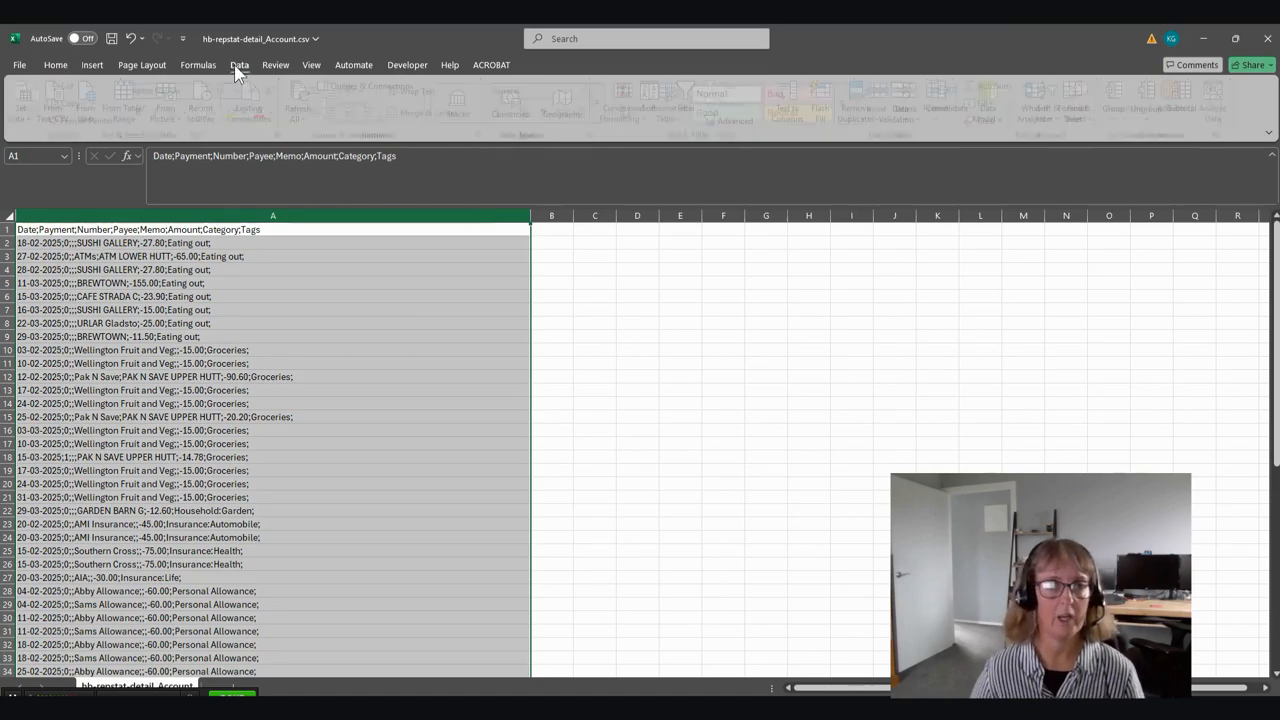
{"action": "left_click", "coordinate": [794, 102]}
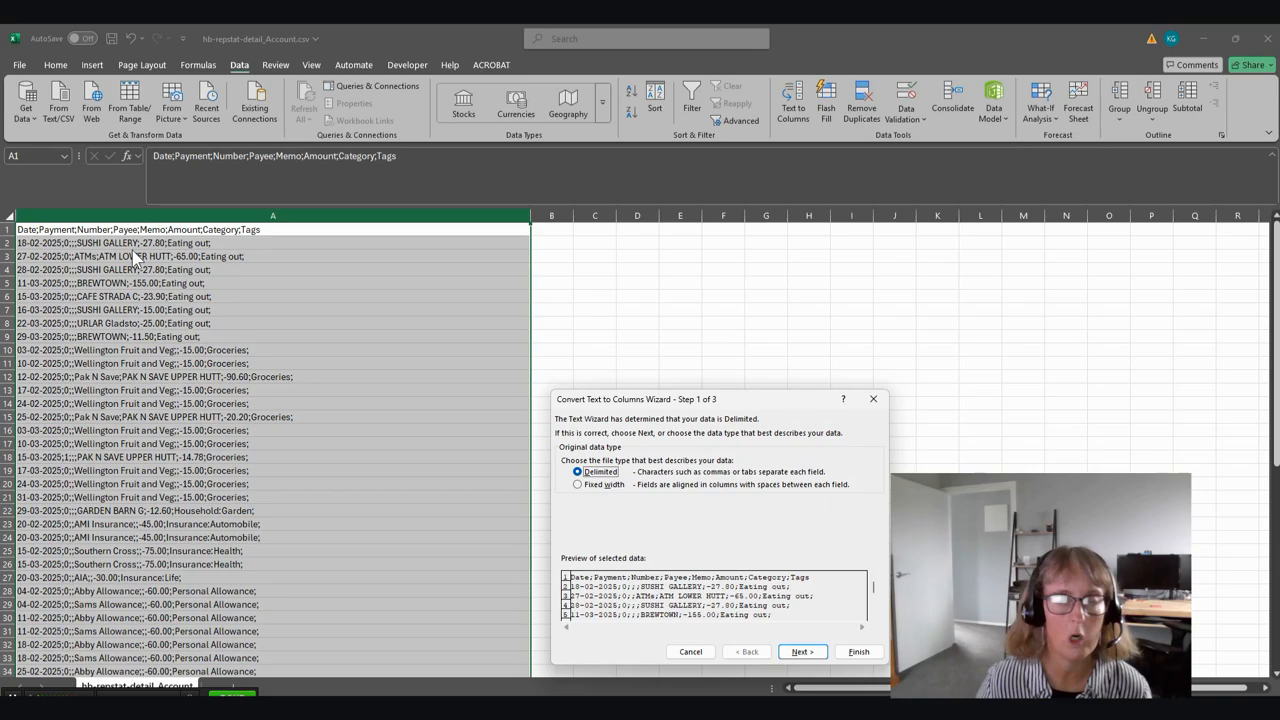
{"action": "left_click", "coordinate": [805, 654]}
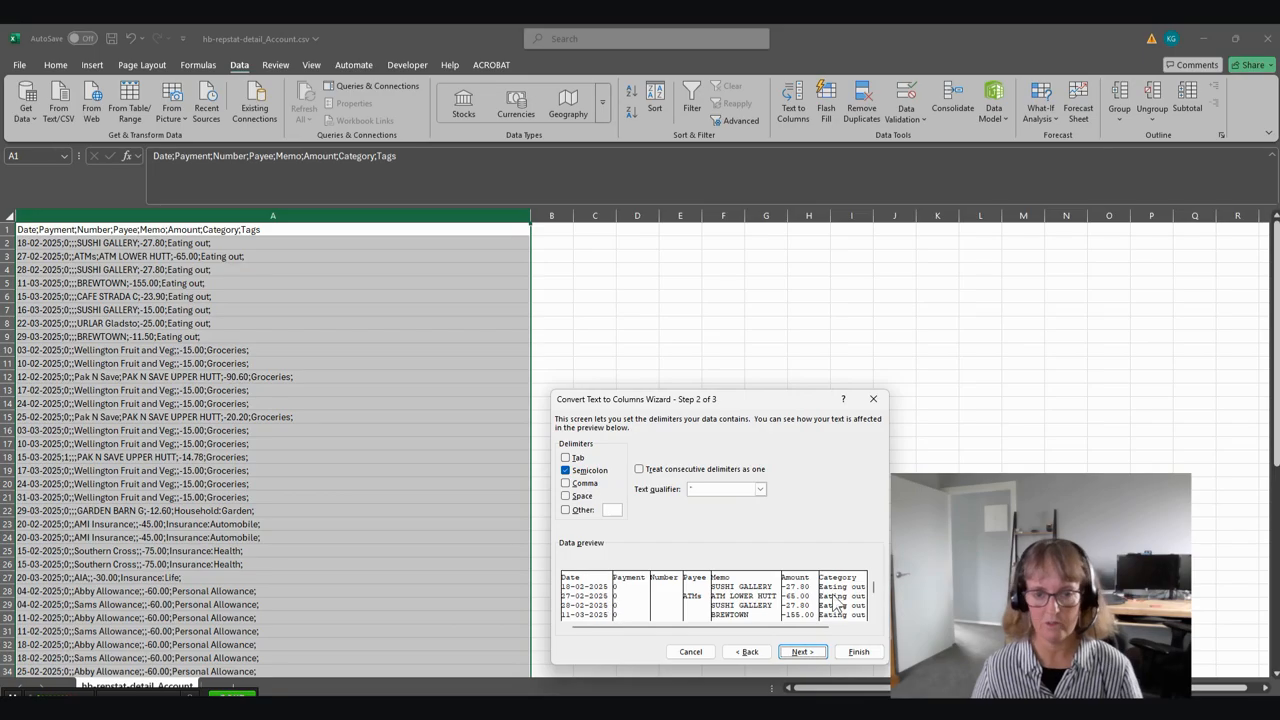
{"action": "left_click", "coordinate": [859, 652]}
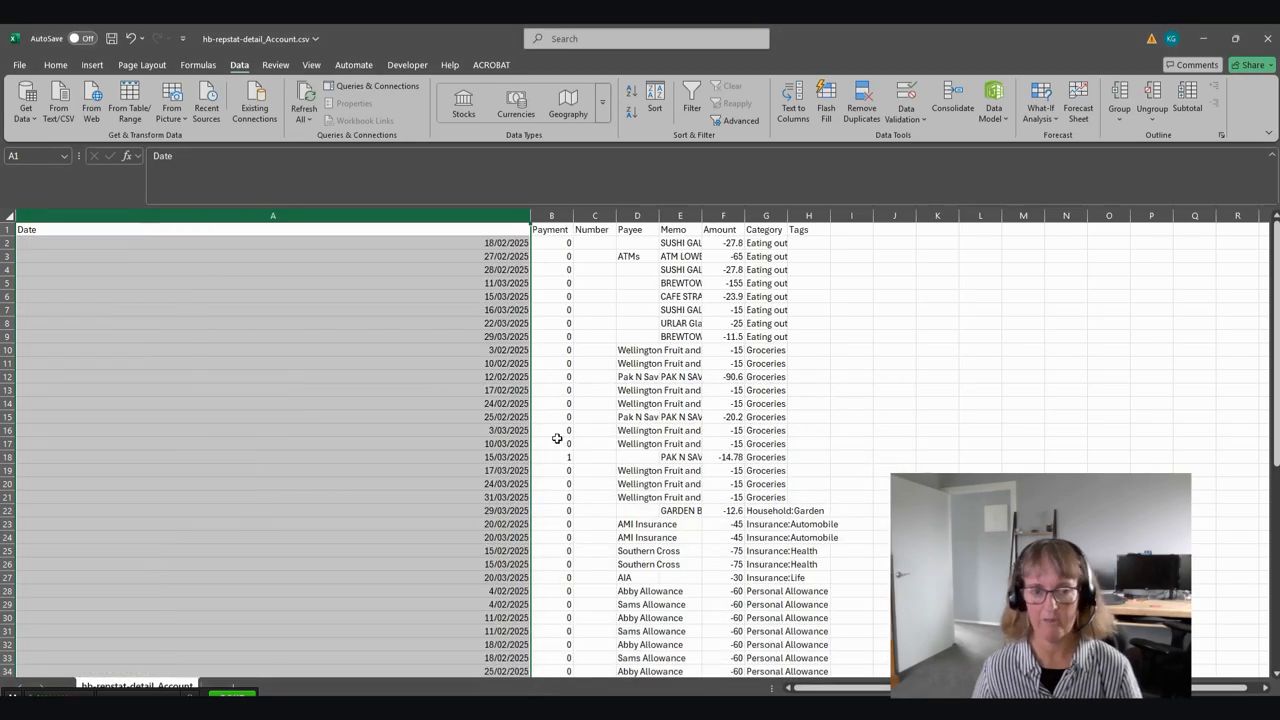
{"action": "double_click", "coordinate": [530, 216]}
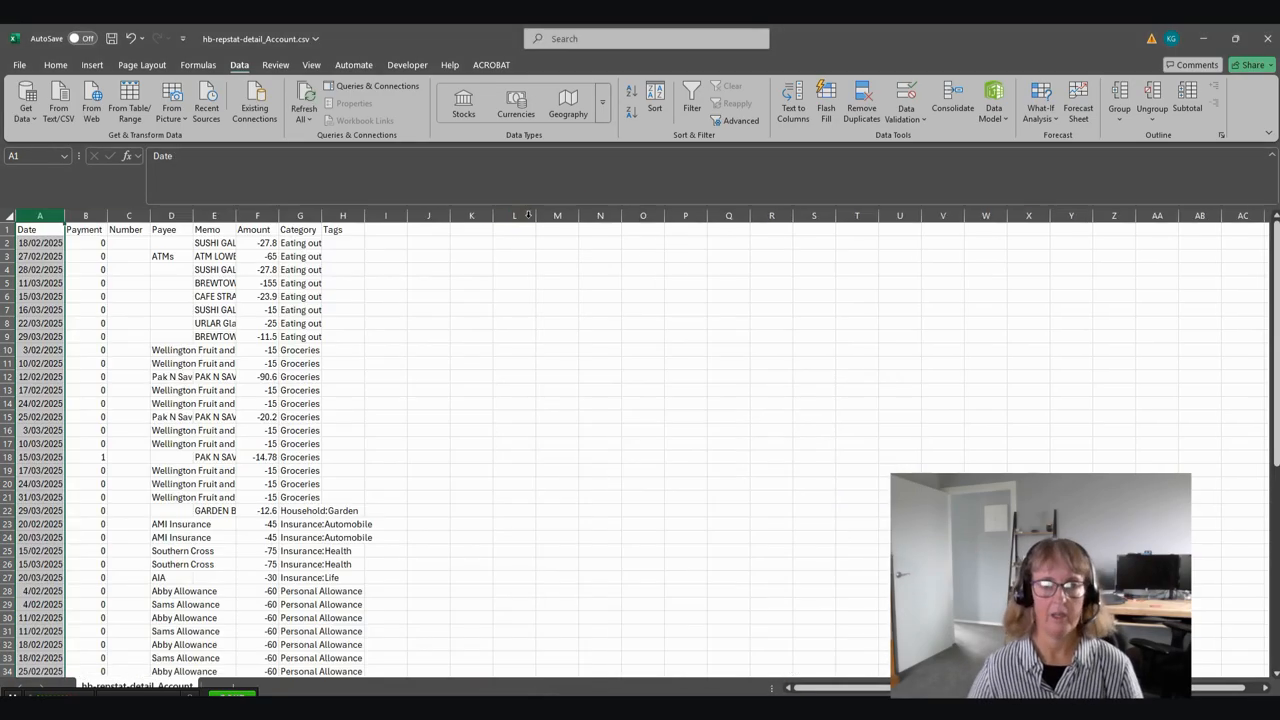
{"action": "left_click", "coordinate": [56, 350]}
Delete the Payment and Number columns from the sheet.
{"action": "left_click", "coordinate": [85, 216]}
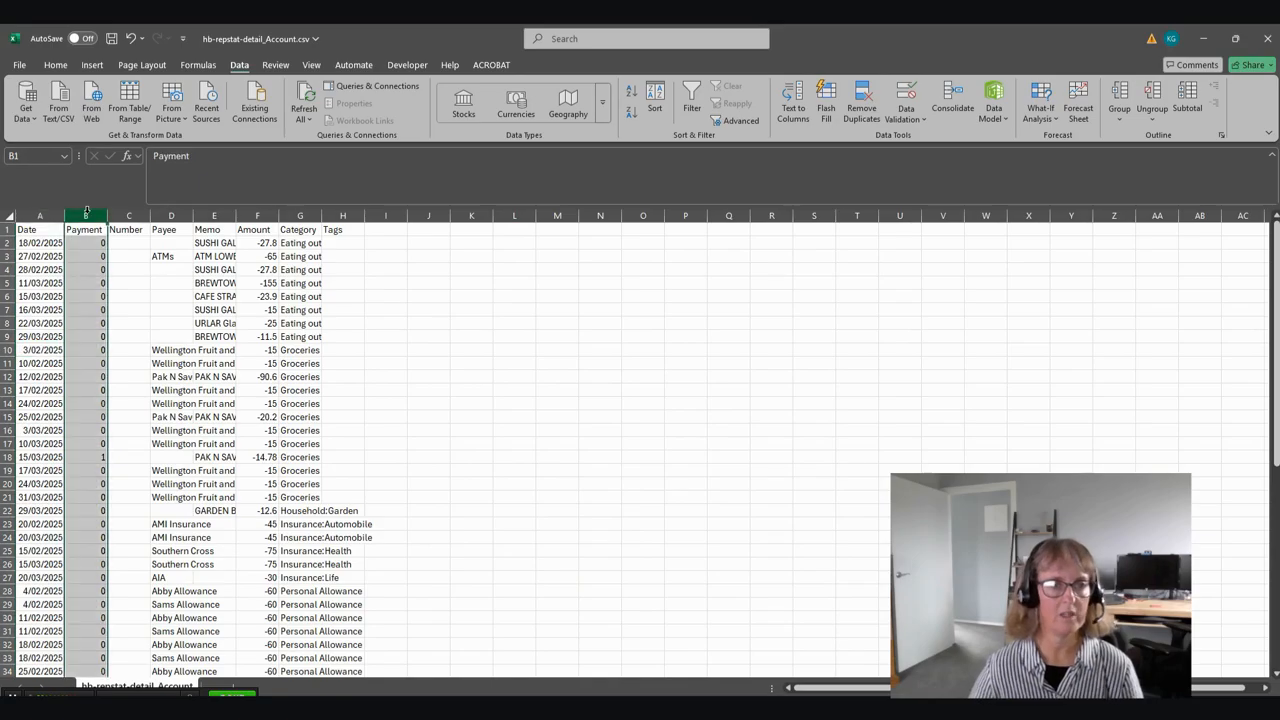
{"action": "right_click", "coordinate": [86, 233]}
{"action": "left_click", "coordinate": [124, 387]}
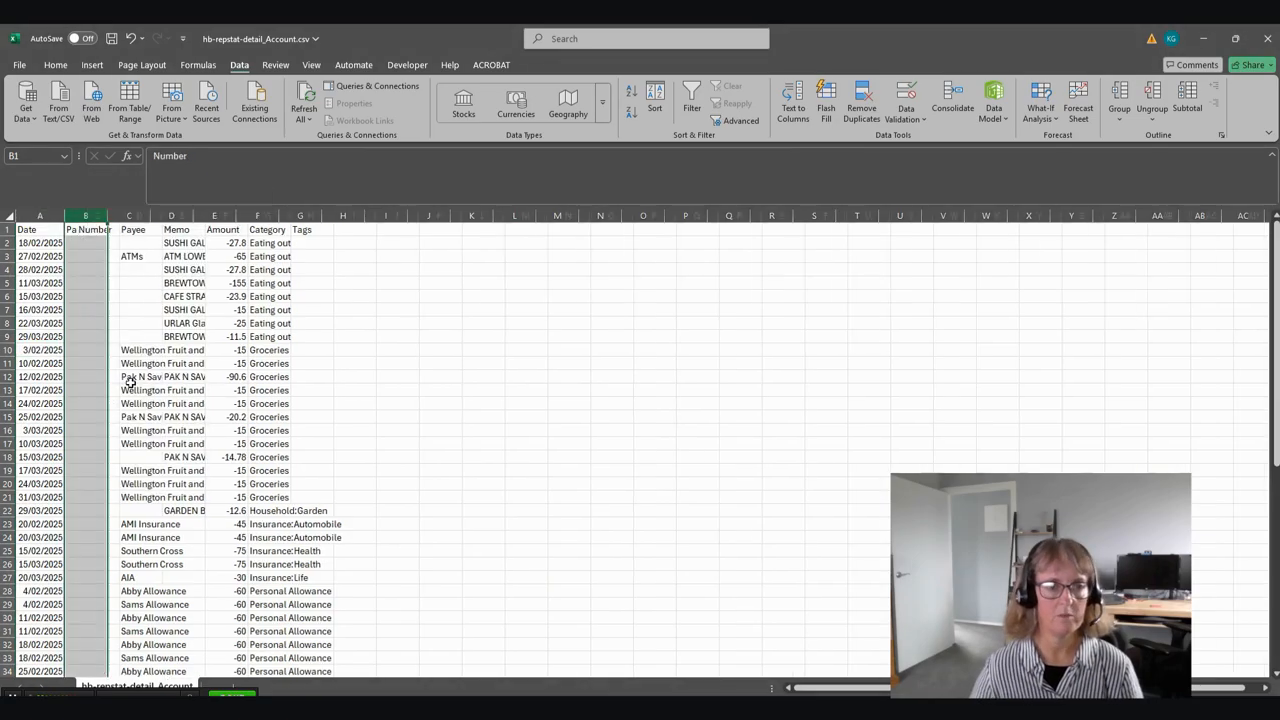
{"action": "right_click", "coordinate": [86, 230]}
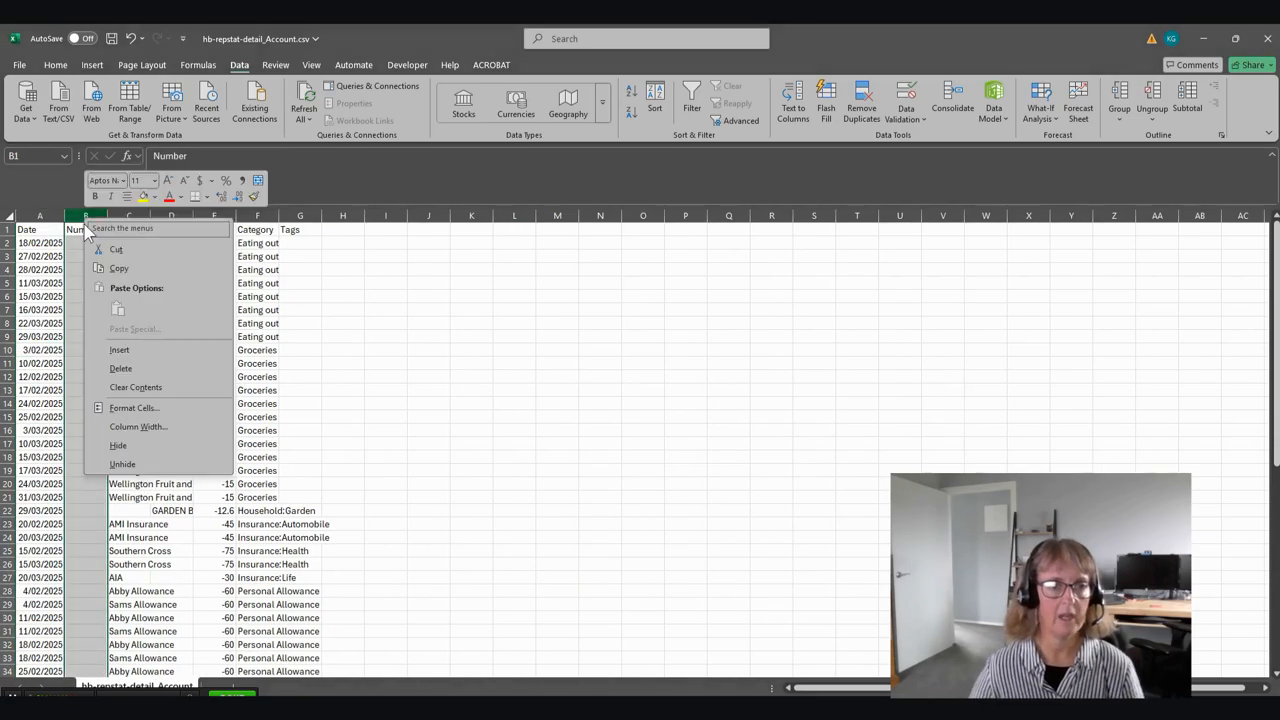
{"action": "left_click", "coordinate": [123, 366]}
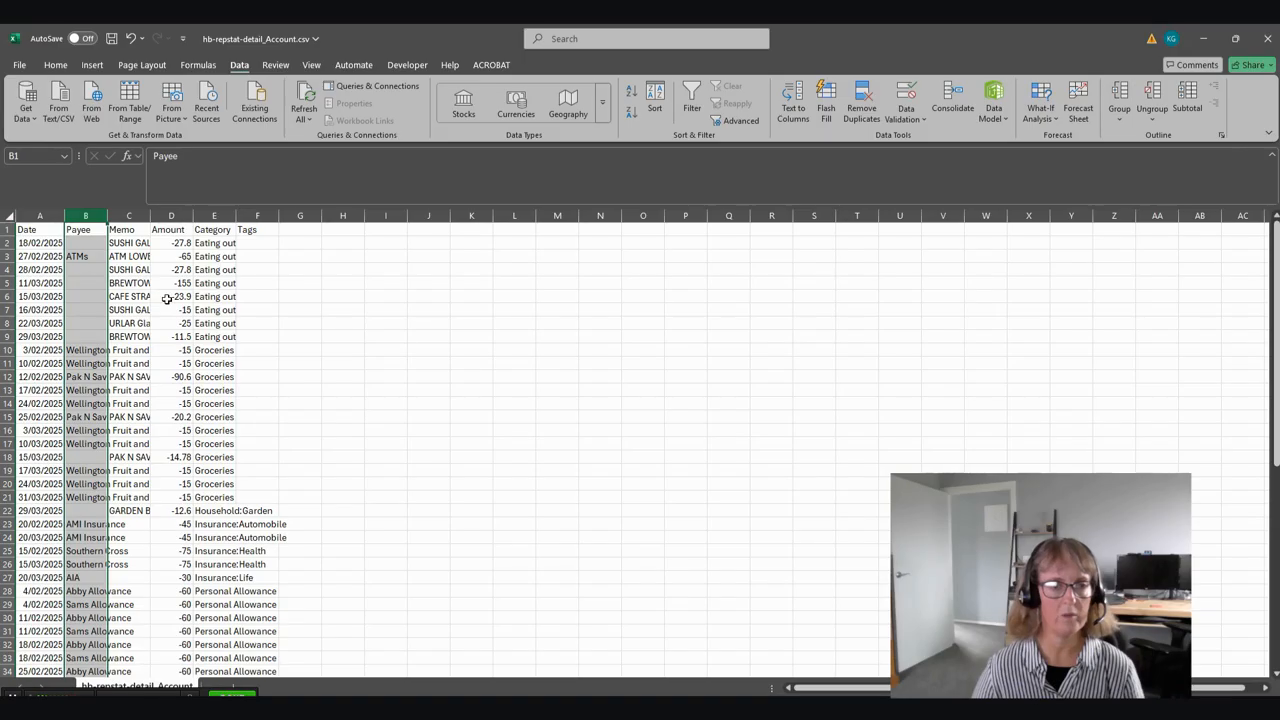
Fit the Payee column to its contents and narrow the Memo column to just past the PAK N SAVE UPPER HUTT entries.
{"action": "left_click_drag", "start_coordinate": [88, 215], "coordinate": [118, 215]}
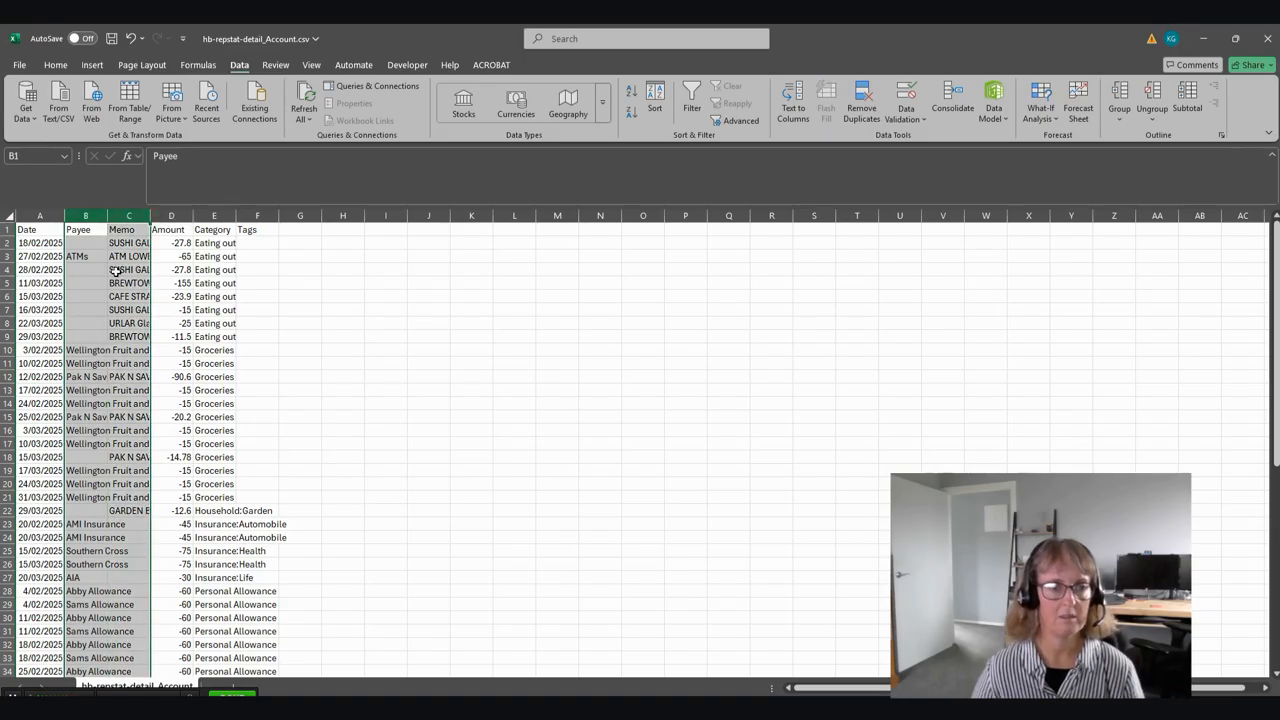
{"action": "left_click", "coordinate": [116, 271]}
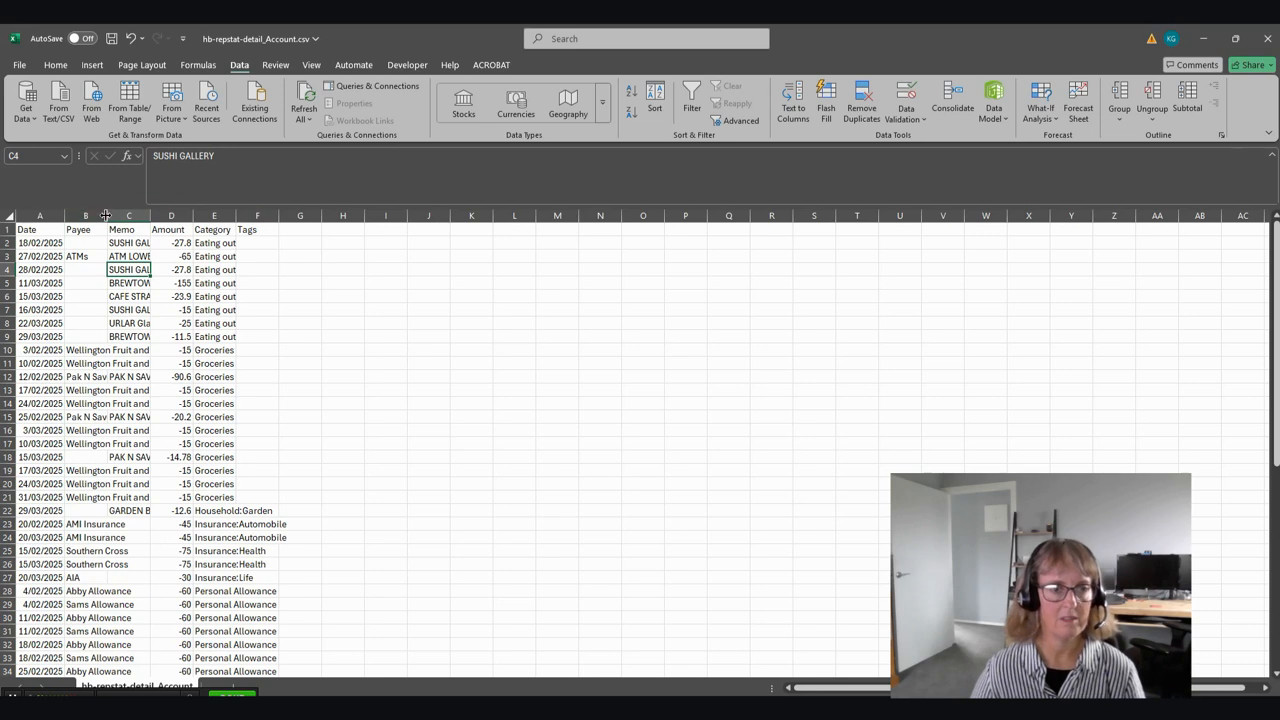
{"action": "double_click", "coordinate": [105, 215]}
{"action": "double_click", "coordinate": [209, 215]}
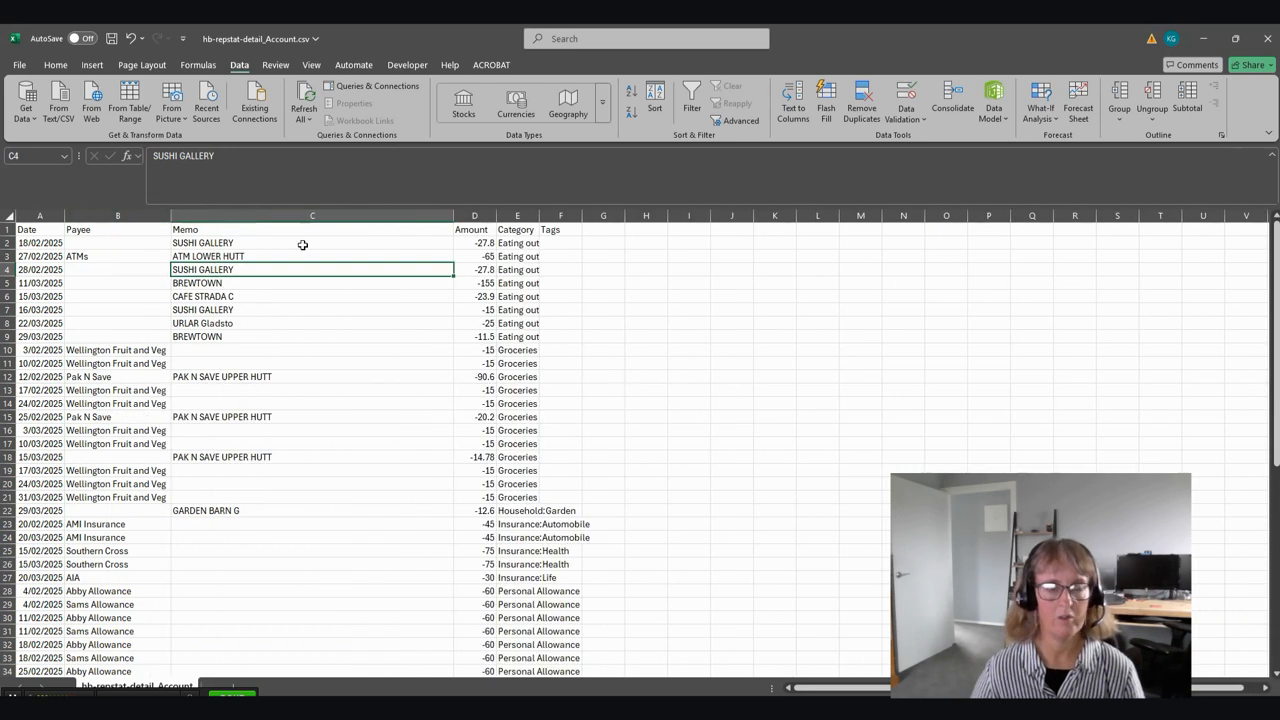
{"action": "left_click_drag", "start_coordinate": [454, 216], "coordinate": [290, 230]}
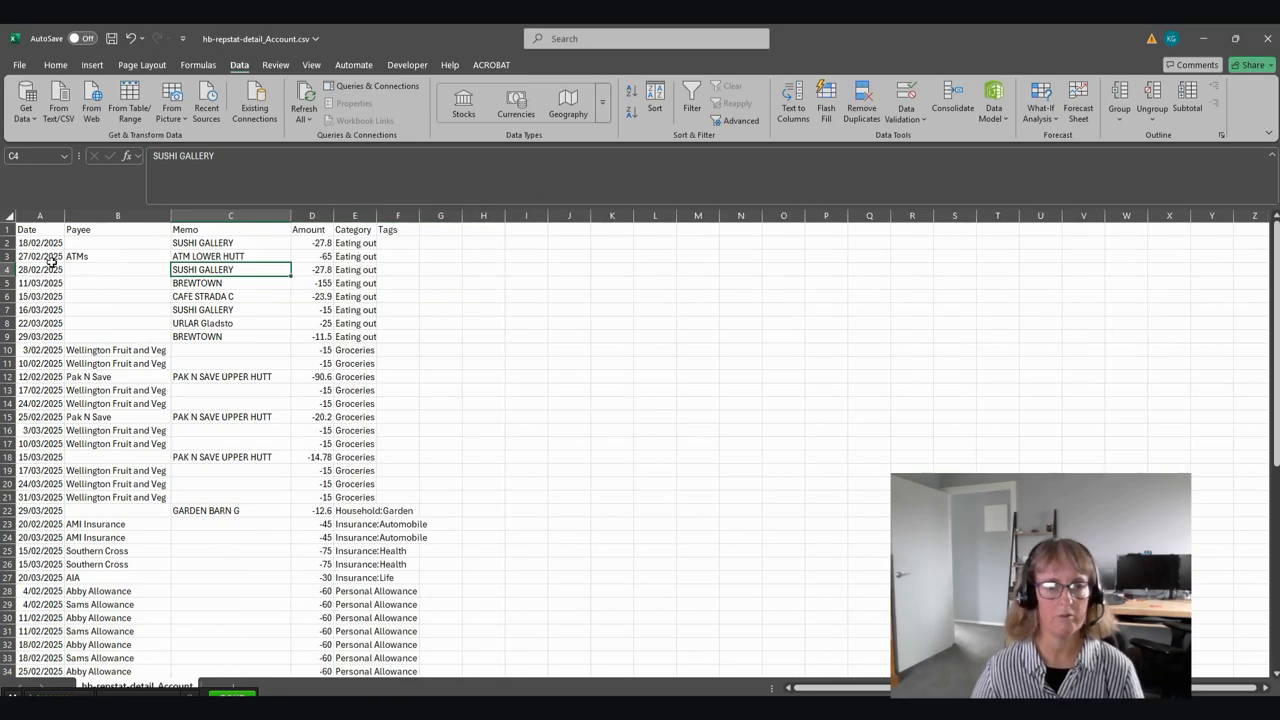
Remove the Tags column and widen the Category column to fit its contents.
{"action": "left_click", "coordinate": [401, 216]}
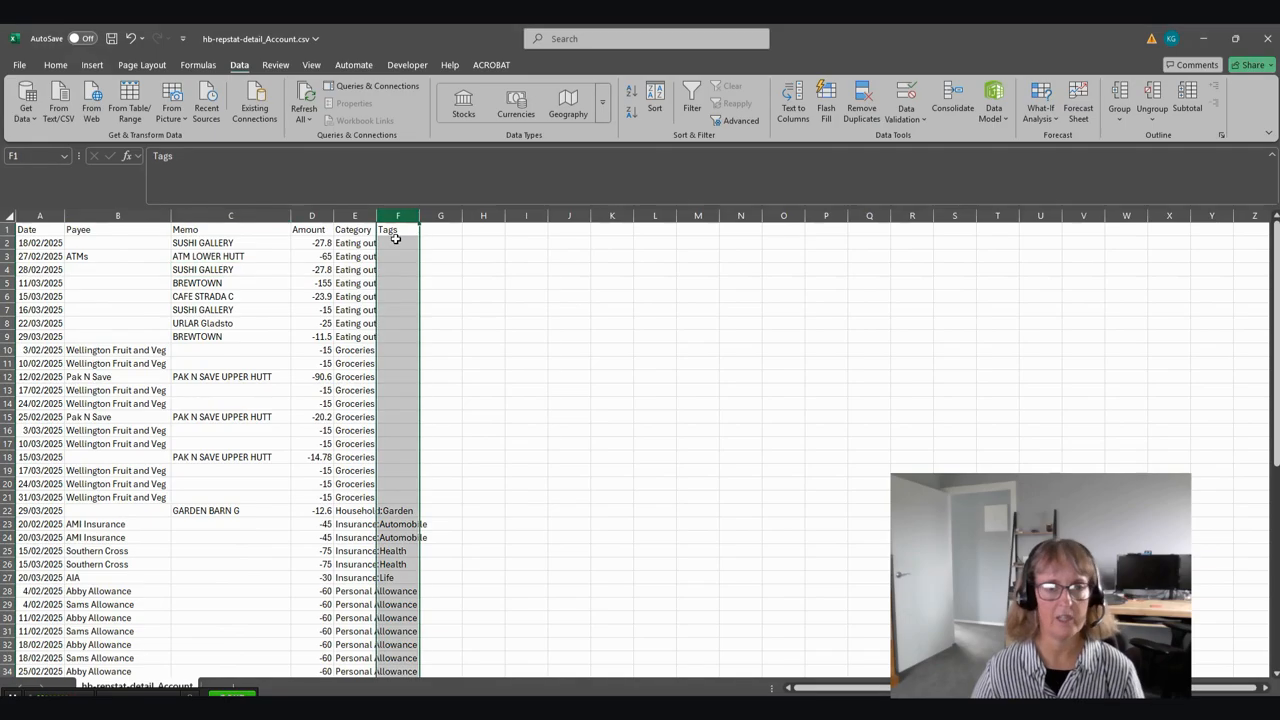
{"action": "right_click", "coordinate": [395, 235]}
{"action": "left_click", "coordinate": [440, 388]}
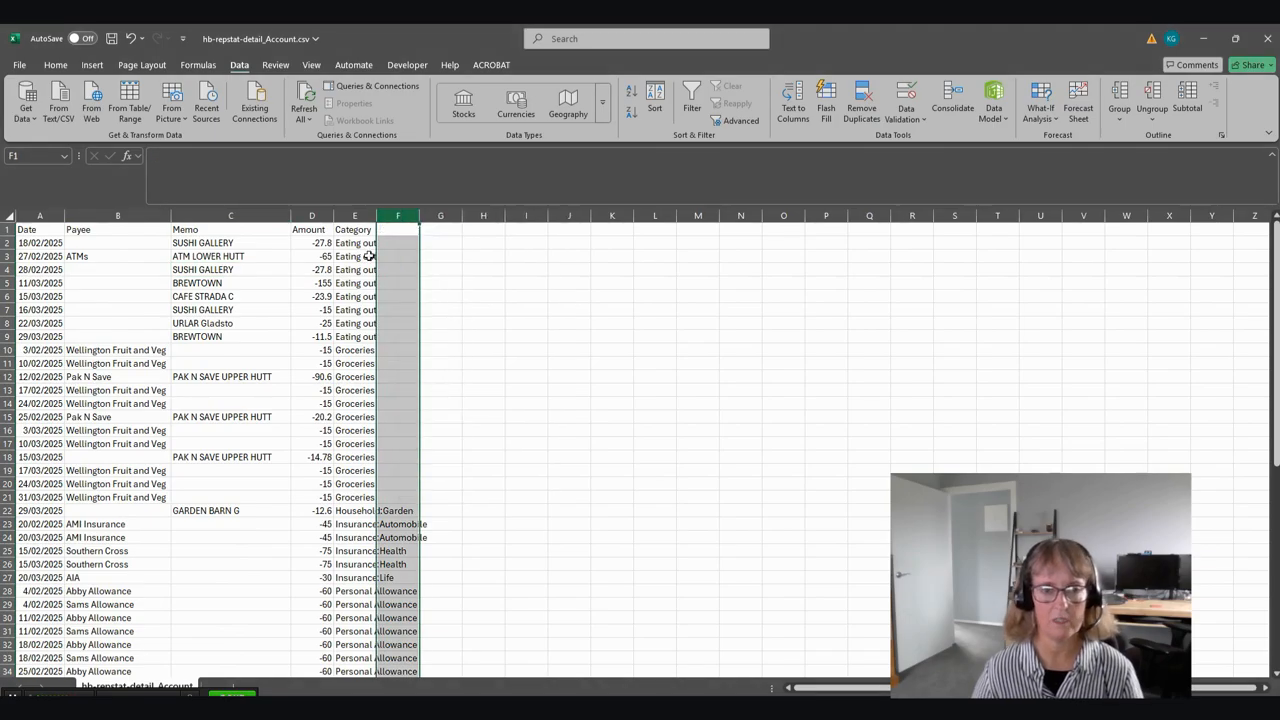
{"action": "double_click", "coordinate": [380, 215]}
Format the whole data range A1:E60 as a table with headers, using a dark blue header style.
{"action": "left_click_drag", "start_coordinate": [30, 229], "coordinate": [355, 645]}
{"action": "left_click", "coordinate": [55, 65]}
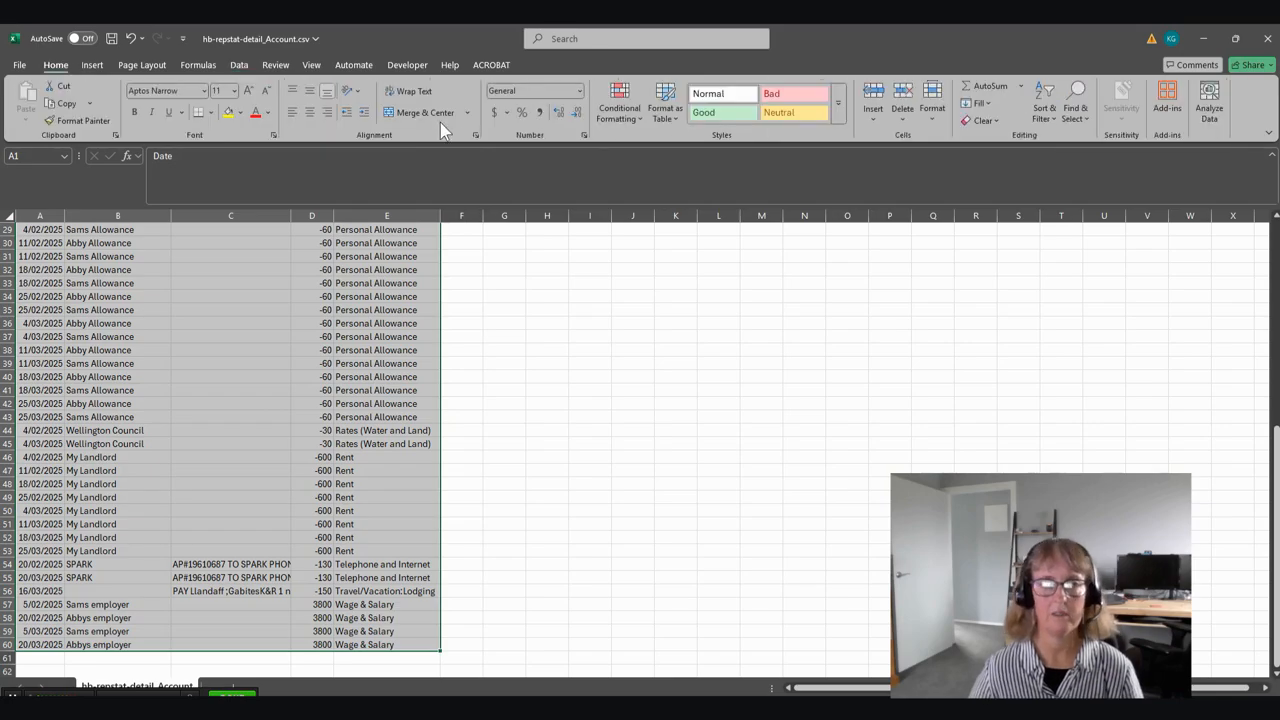
{"action": "left_click", "coordinate": [664, 100]}
{"action": "left_click", "coordinate": [716, 240]}
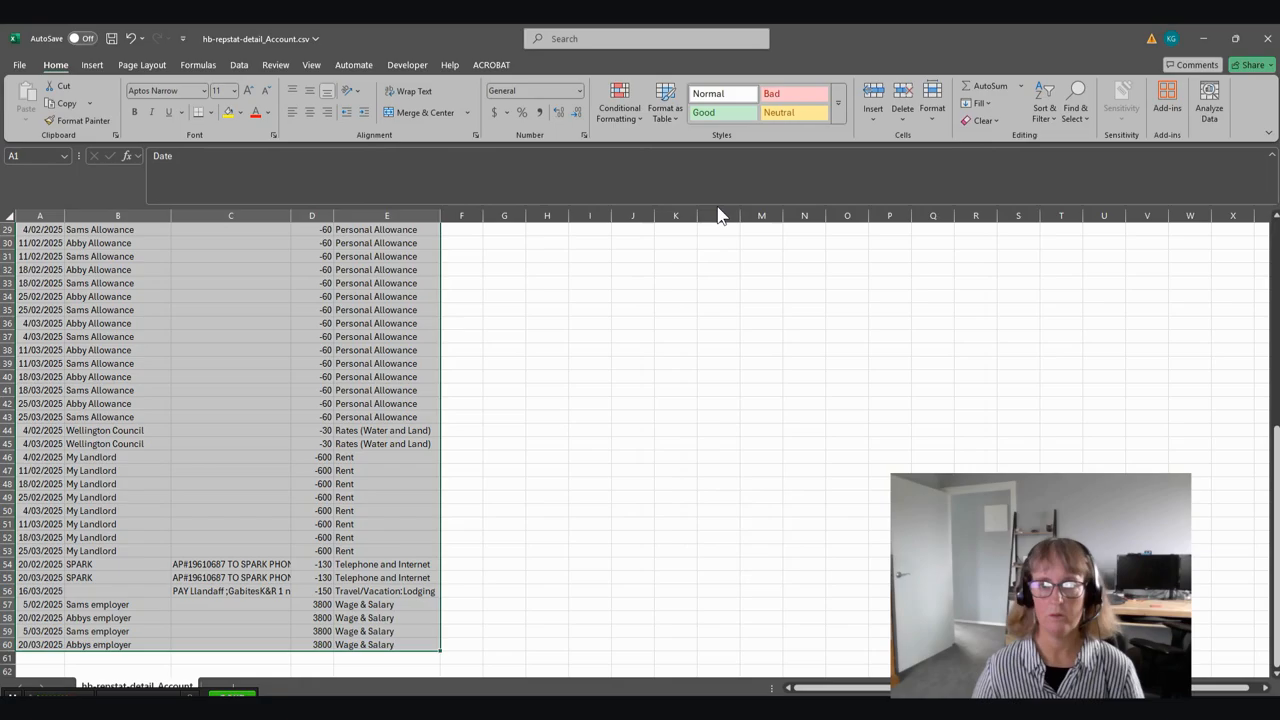
{"action": "left_click", "coordinate": [703, 580]}
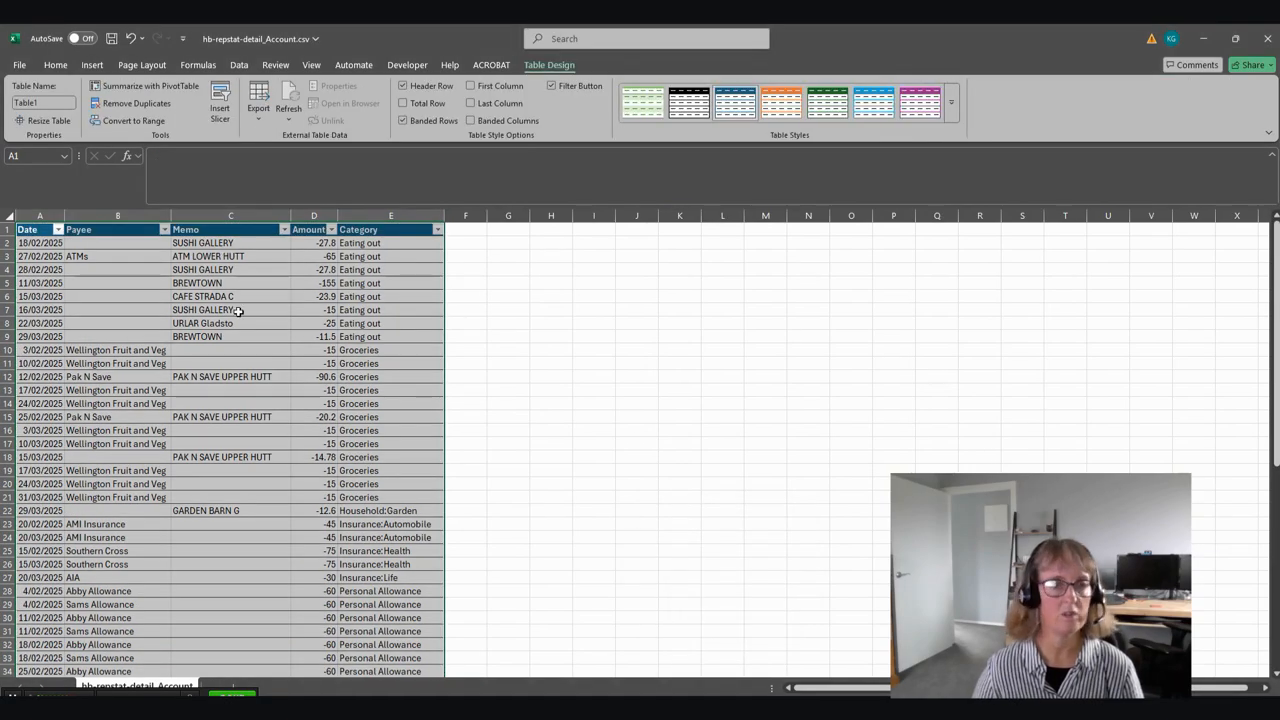
{"action": "left_click", "coordinate": [391, 292]}
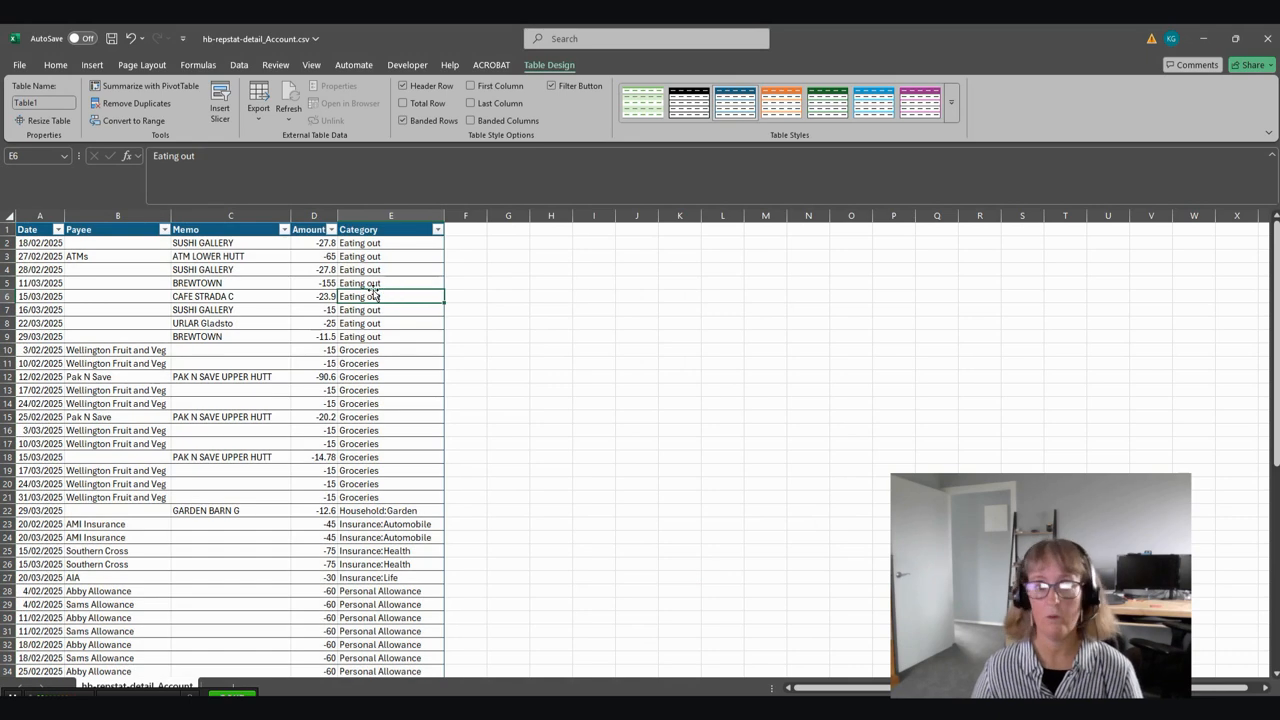
Insert the recommended Clustered Column chart for the Eating out rows A1:E9 and enlarge it beside the table.
{"action": "left_click", "coordinate": [37, 229]}
{"action": "left_click_drag", "start_coordinate": [37, 229], "coordinate": [379, 336]}
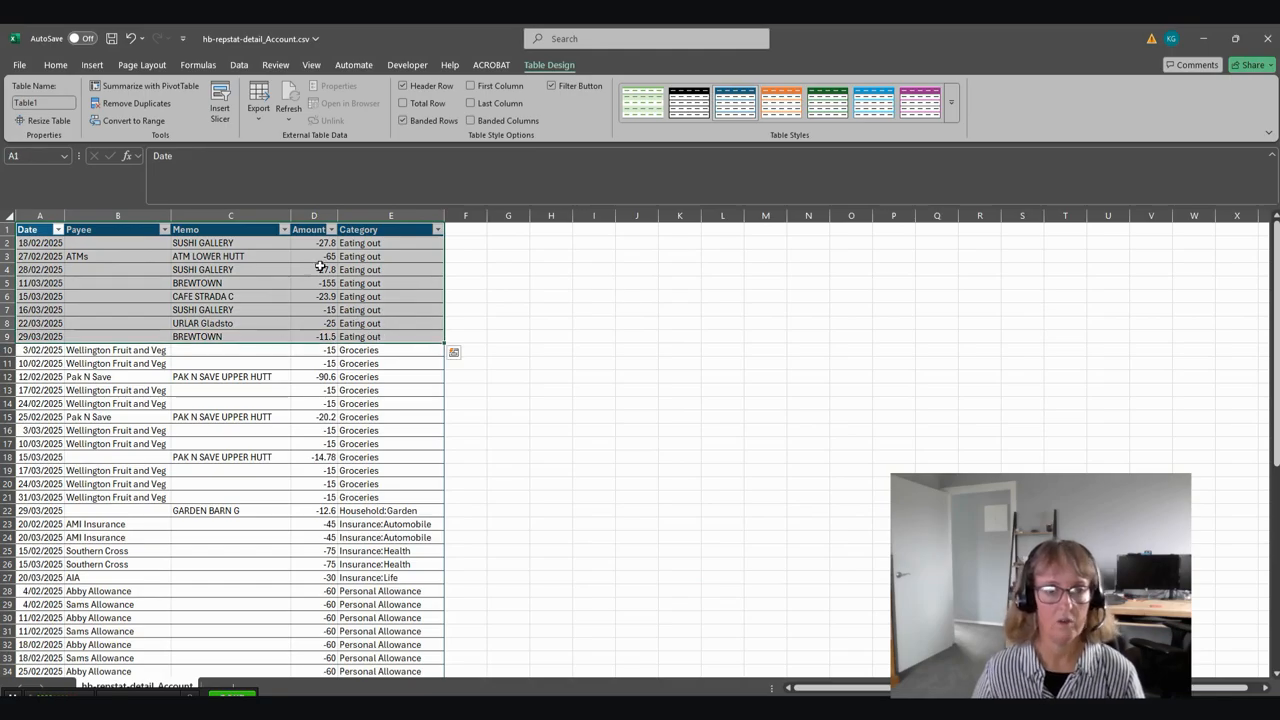
{"action": "left_click", "coordinate": [92, 64]}
{"action": "left_click", "coordinate": [432, 100]}
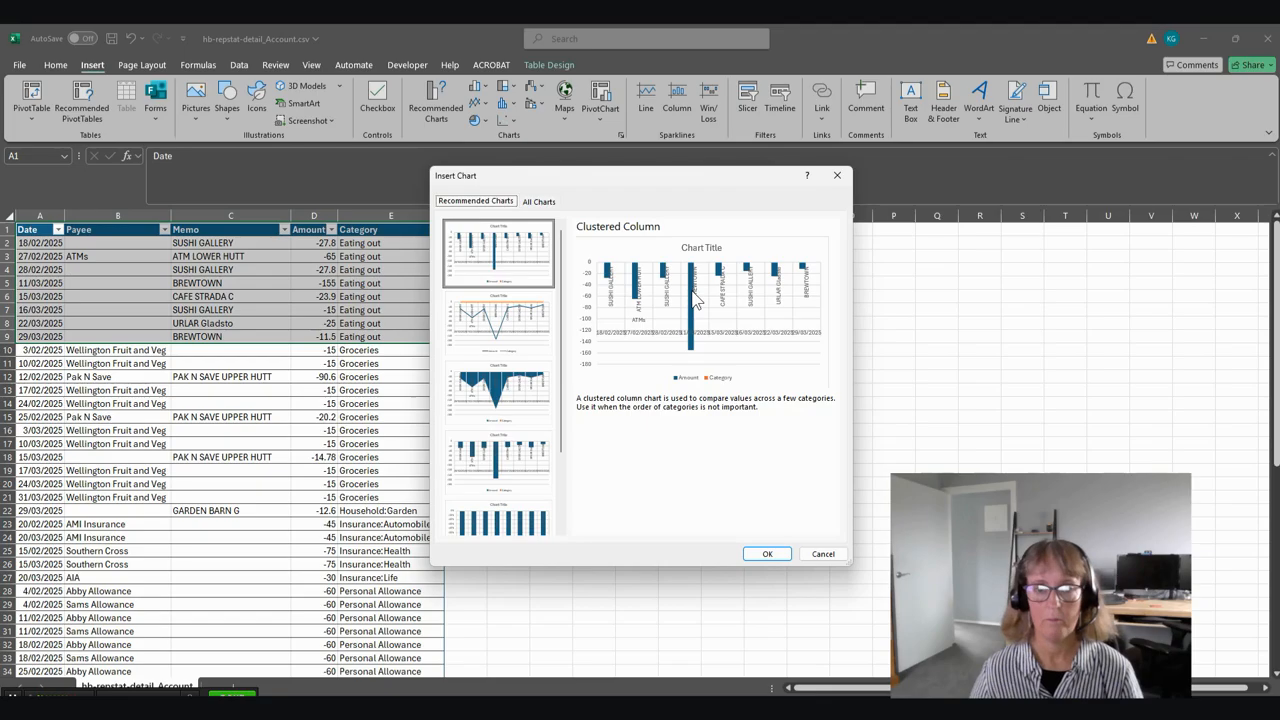
{"action": "left_click", "coordinate": [767, 555]}
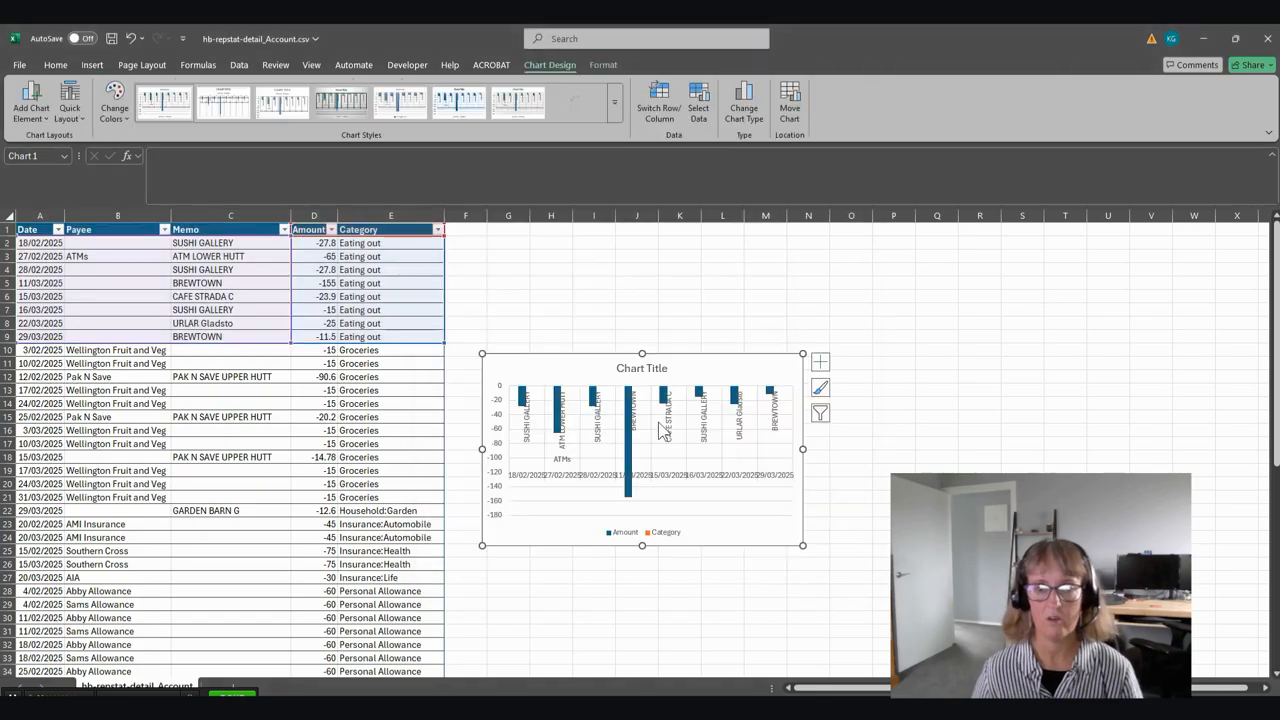
{"action": "left_click_drag", "start_coordinate": [802, 353], "coordinate": [862, 322]}
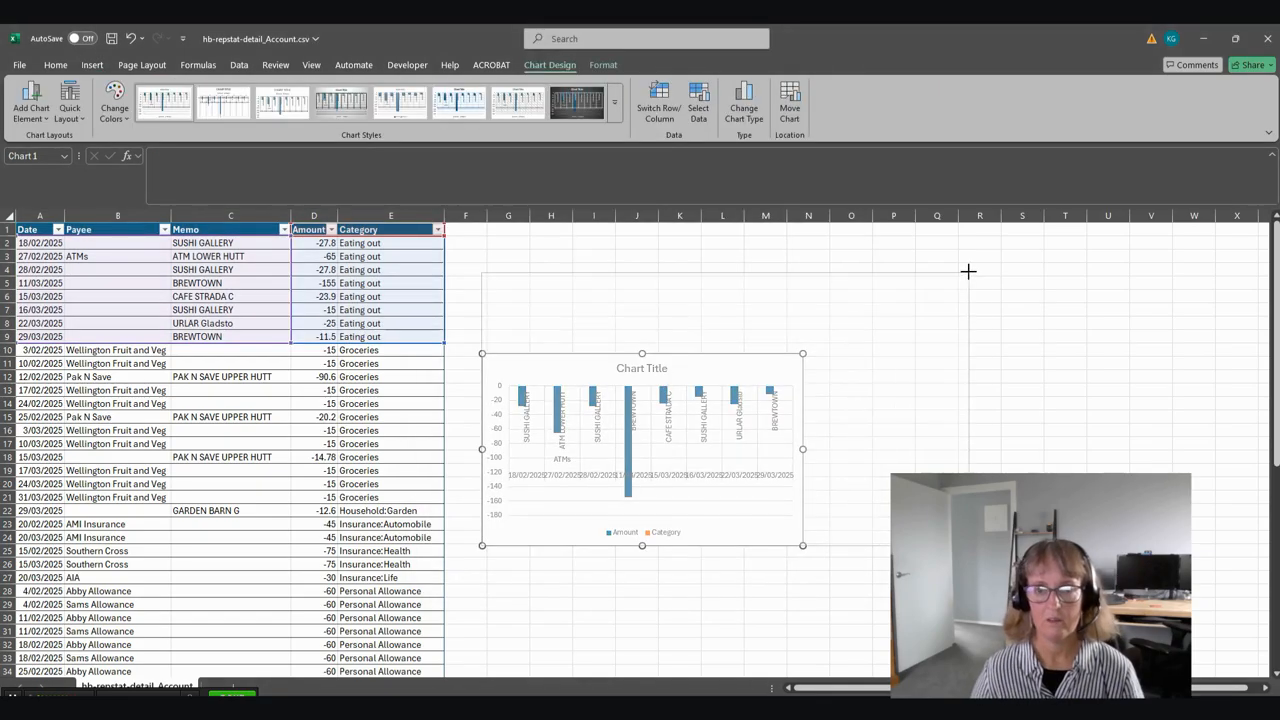
{"action": "left_click_drag", "start_coordinate": [968, 270], "coordinate": [994, 256]}
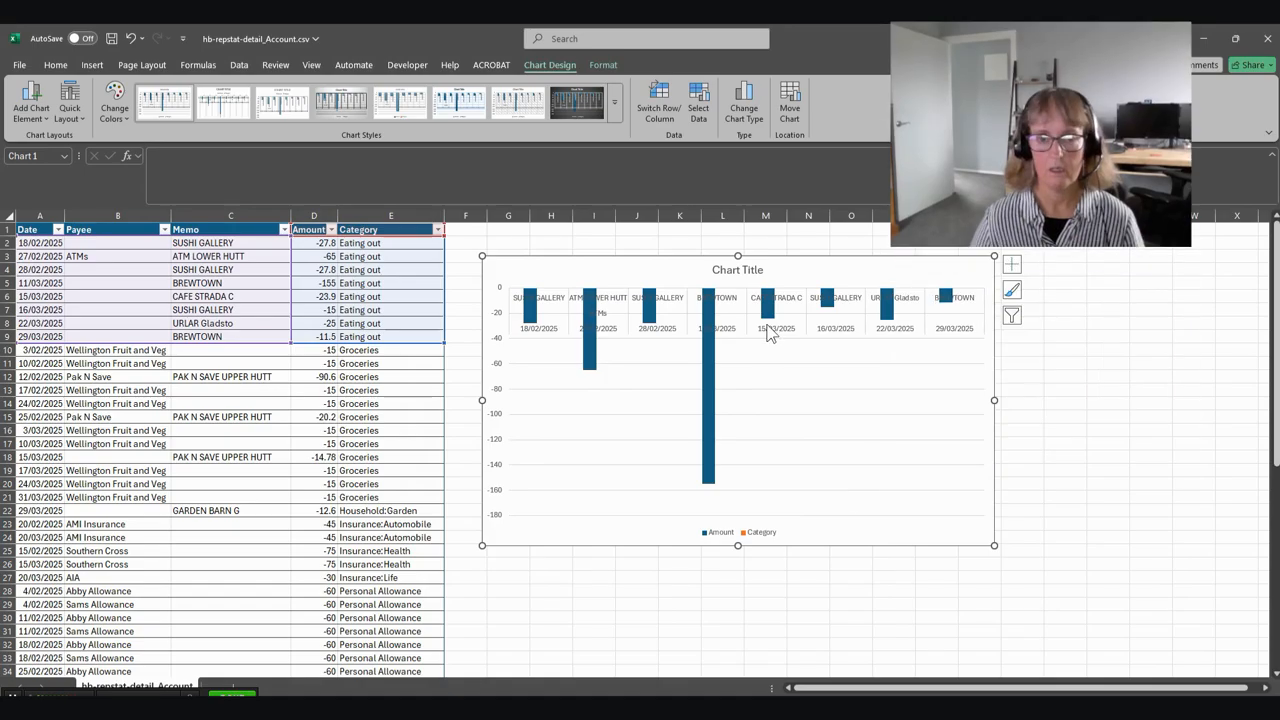
Set the label position of the chart's horizontal category axis to Low.
{"action": "left_click", "coordinate": [769, 334]}
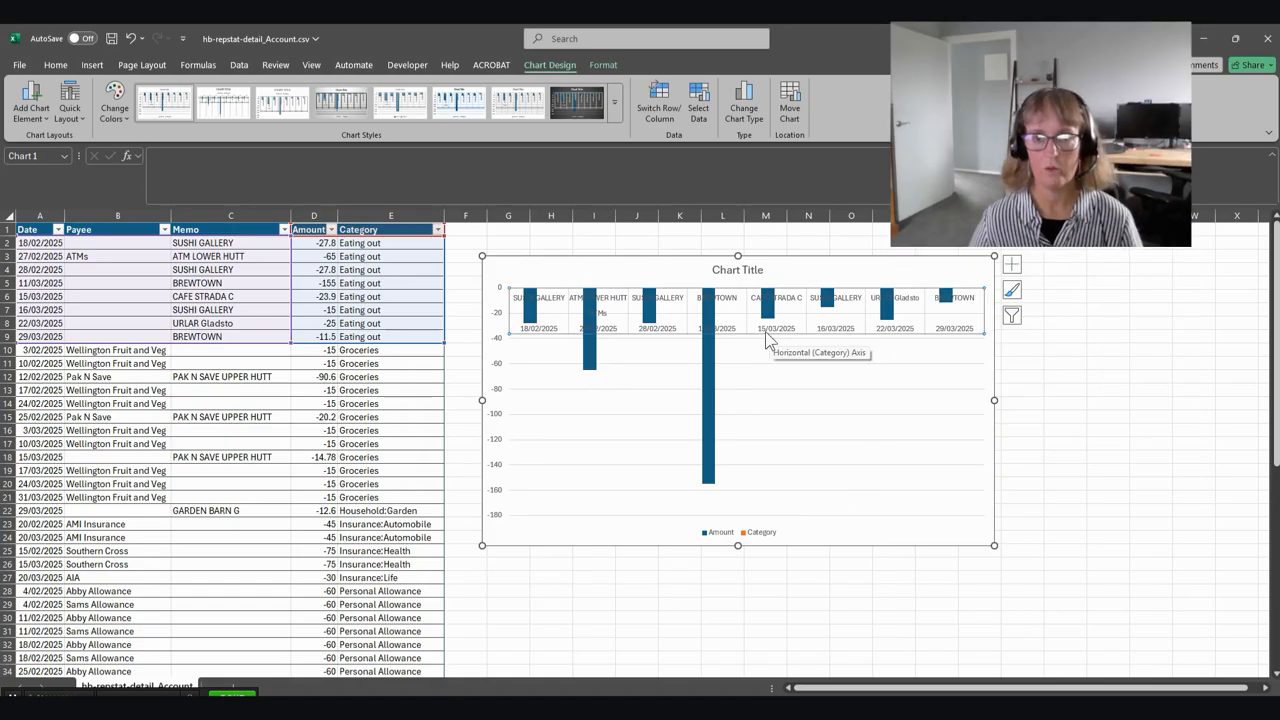
{"action": "right_click", "coordinate": [768, 337]}
{"action": "left_click", "coordinate": [804, 511]}
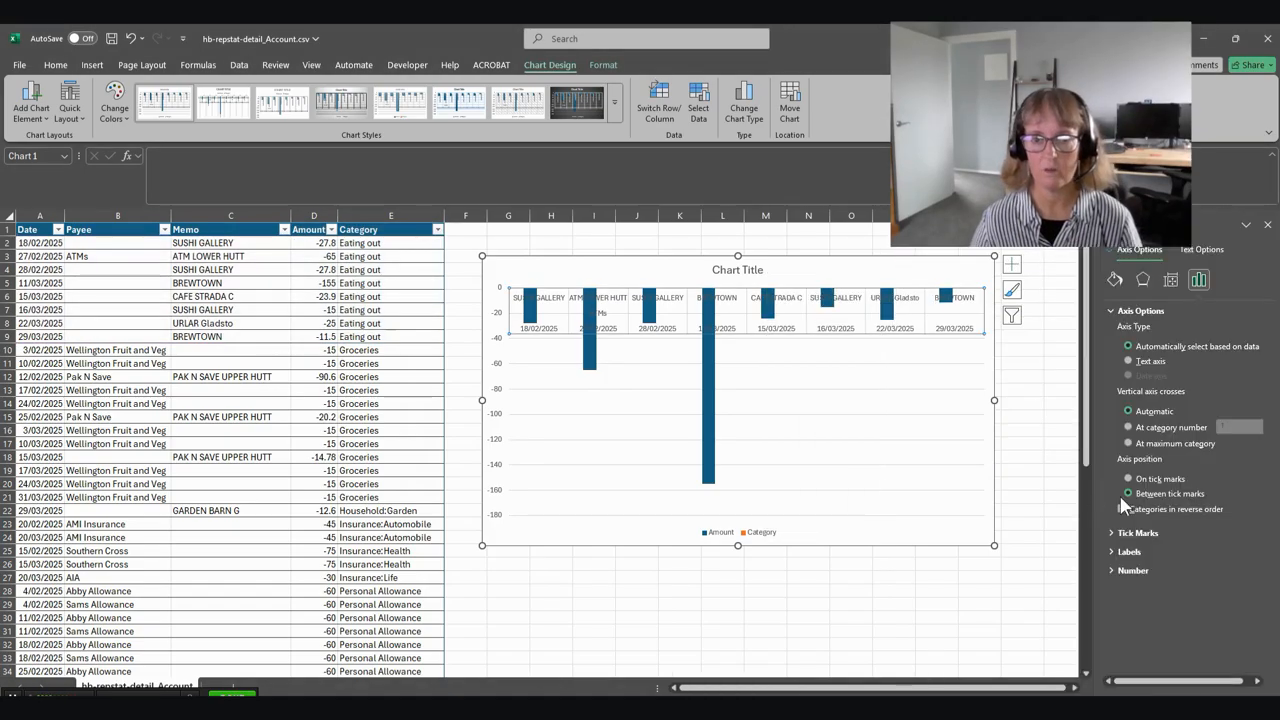
{"action": "left_click", "coordinate": [1128, 552]}
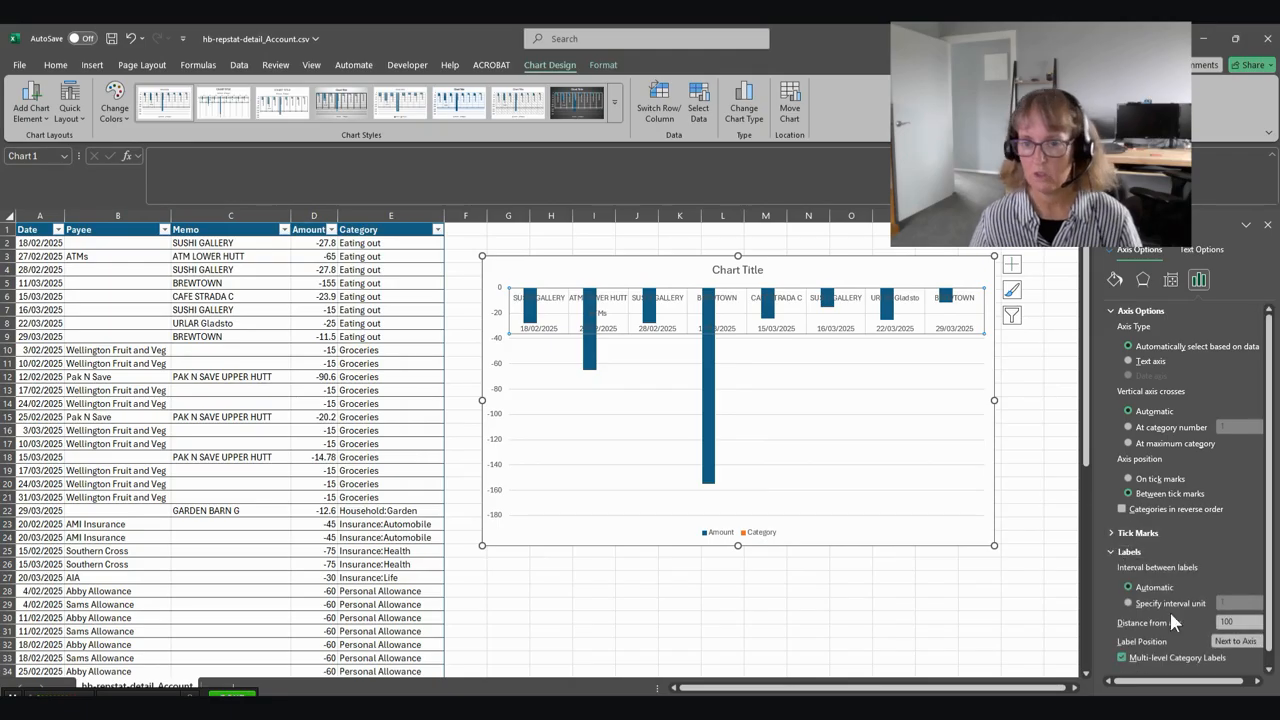
{"action": "left_click", "coordinate": [1236, 641]}
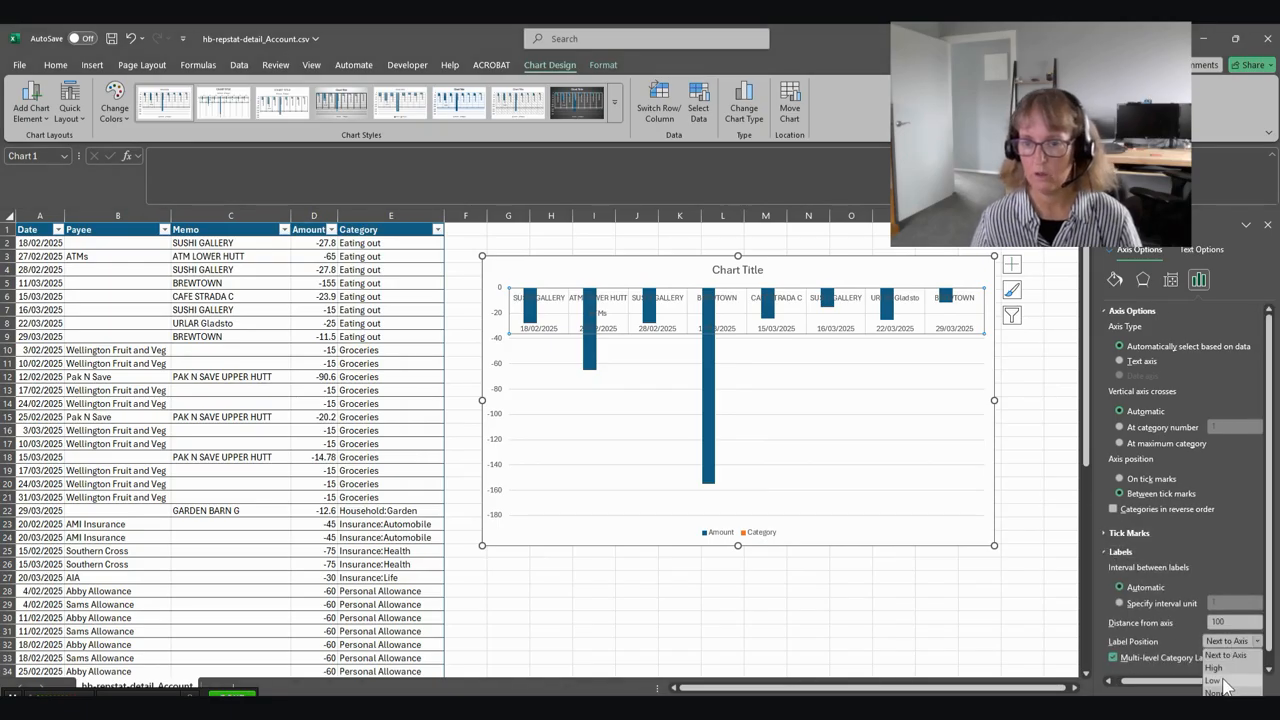
{"action": "left_click", "coordinate": [1214, 680]}
{"action": "left_click", "coordinate": [765, 630]}
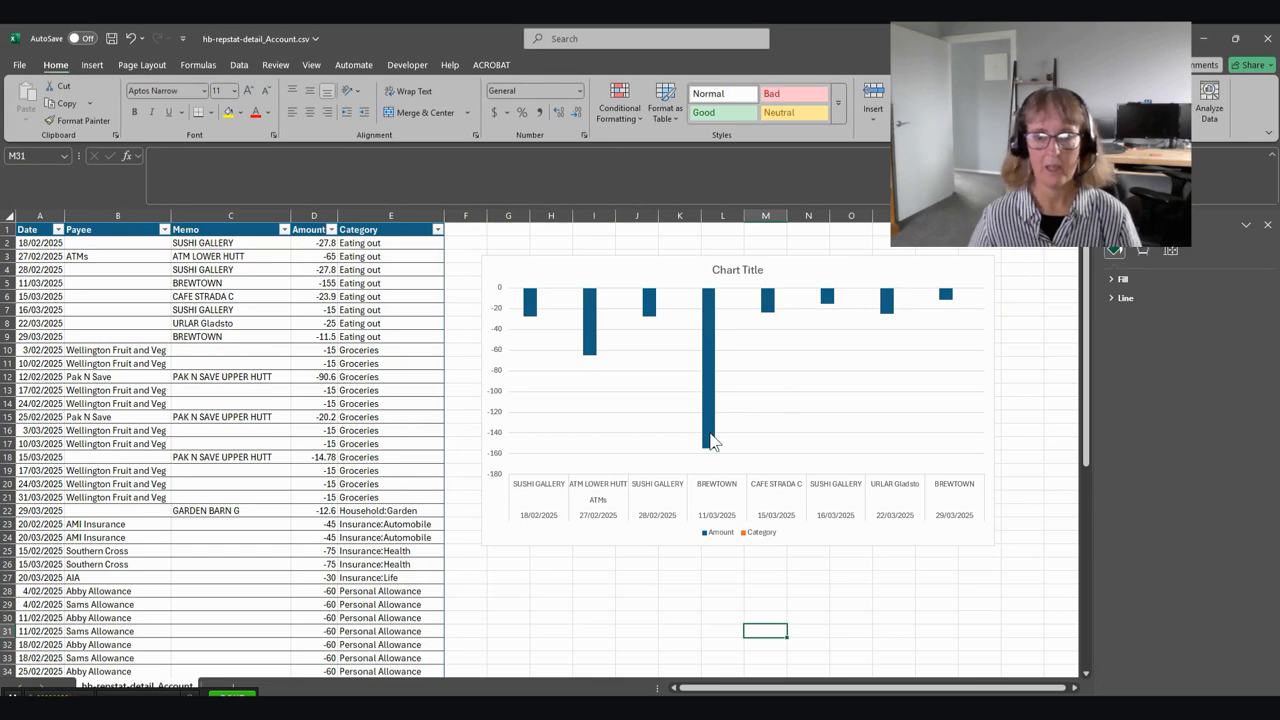
Add data labels to the Amount series in the column chart.
{"action": "mouse_move", "coordinate": [712, 440]}
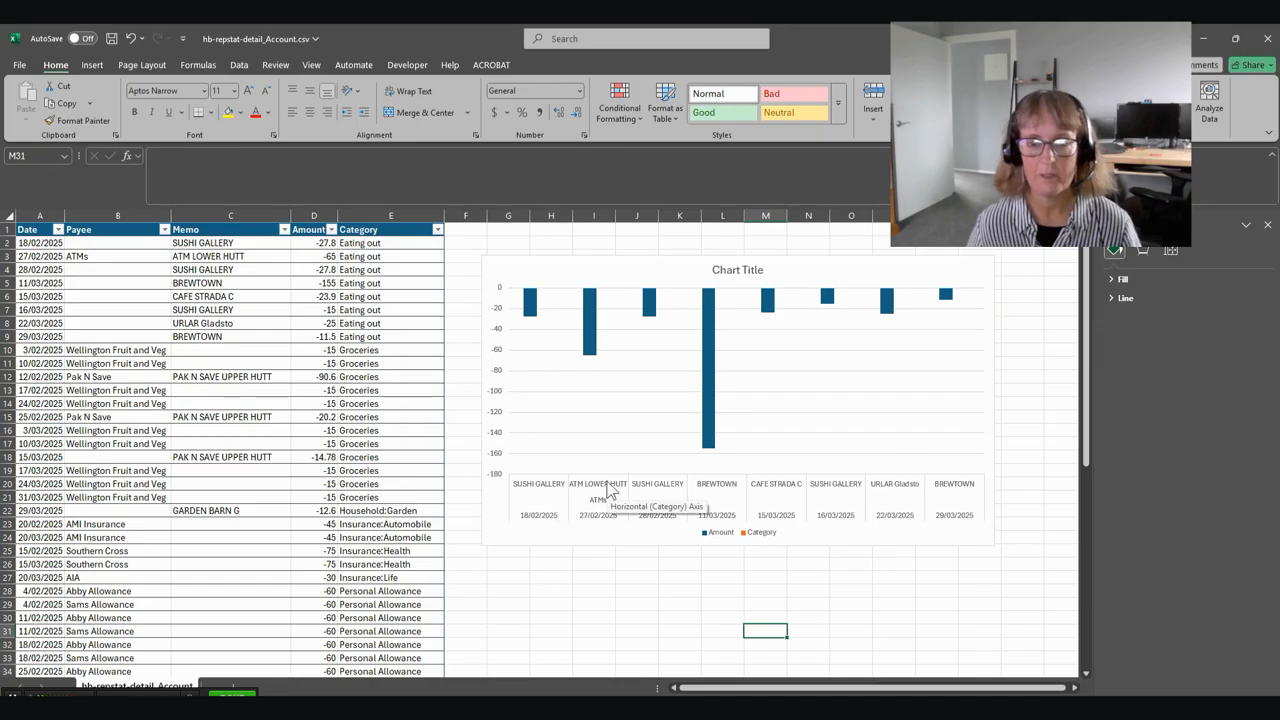
{"action": "left_click", "coordinate": [590, 340]}
{"action": "right_click", "coordinate": [590, 340]}
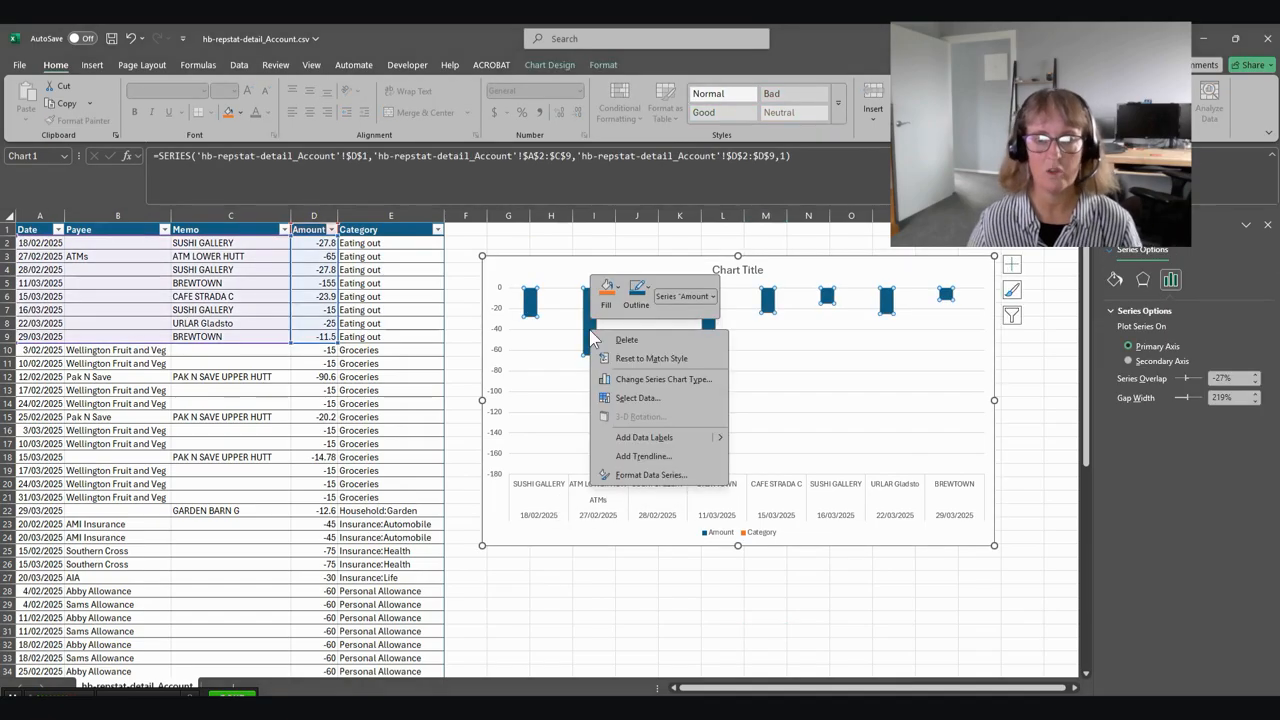
{"action": "left_click", "coordinate": [636, 430]}
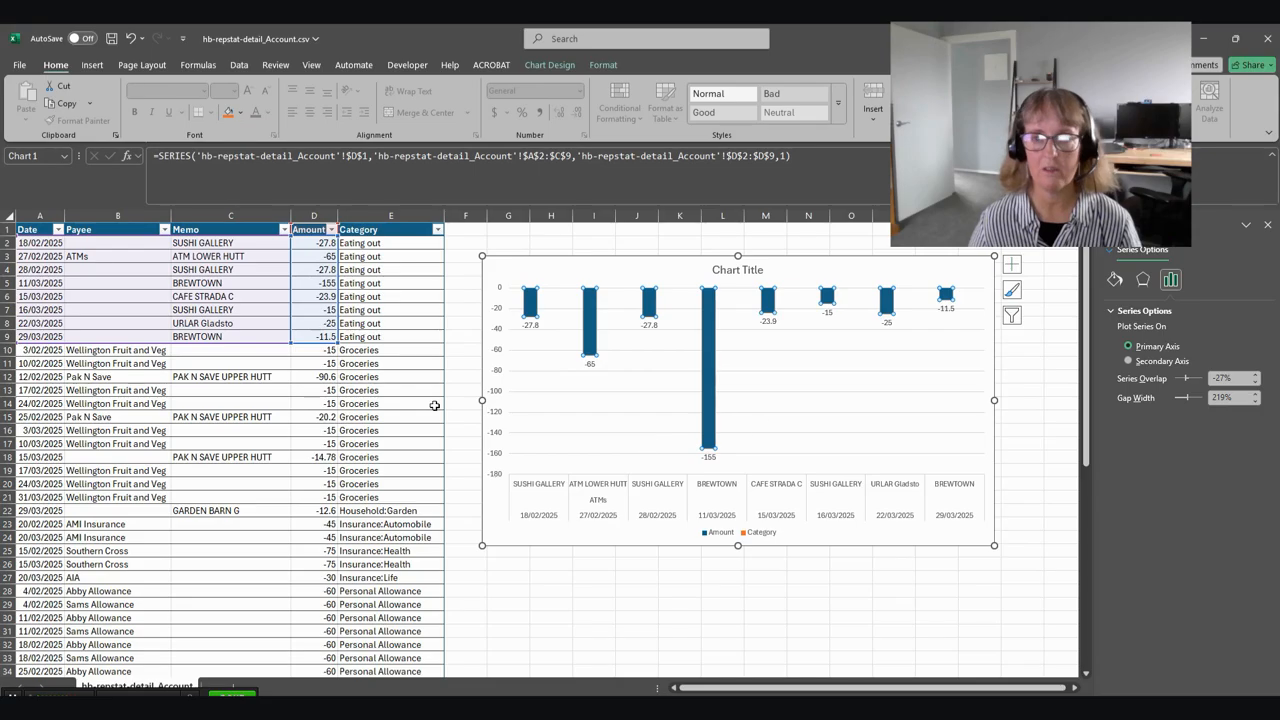
Apply the Accounting number format with a dollar sign to the table's Amount column.
{"action": "left_click", "coordinate": [305, 229]}
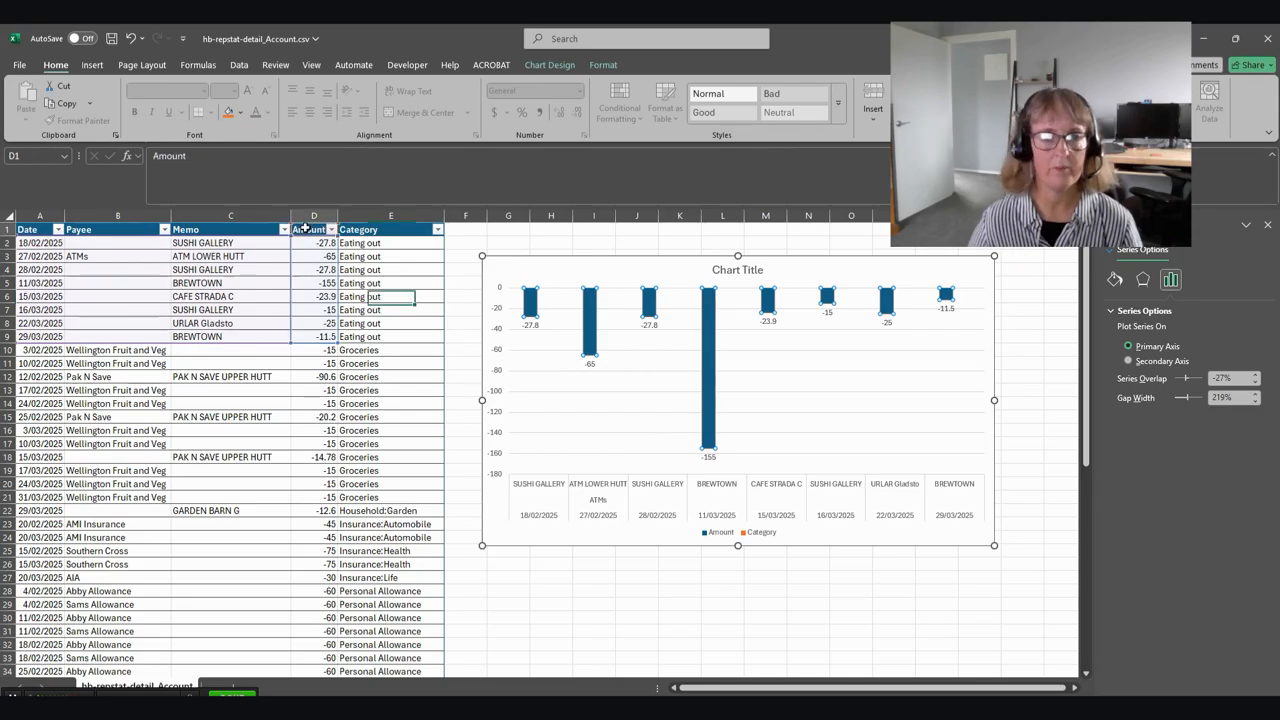
{"action": "left_click", "coordinate": [311, 219]}
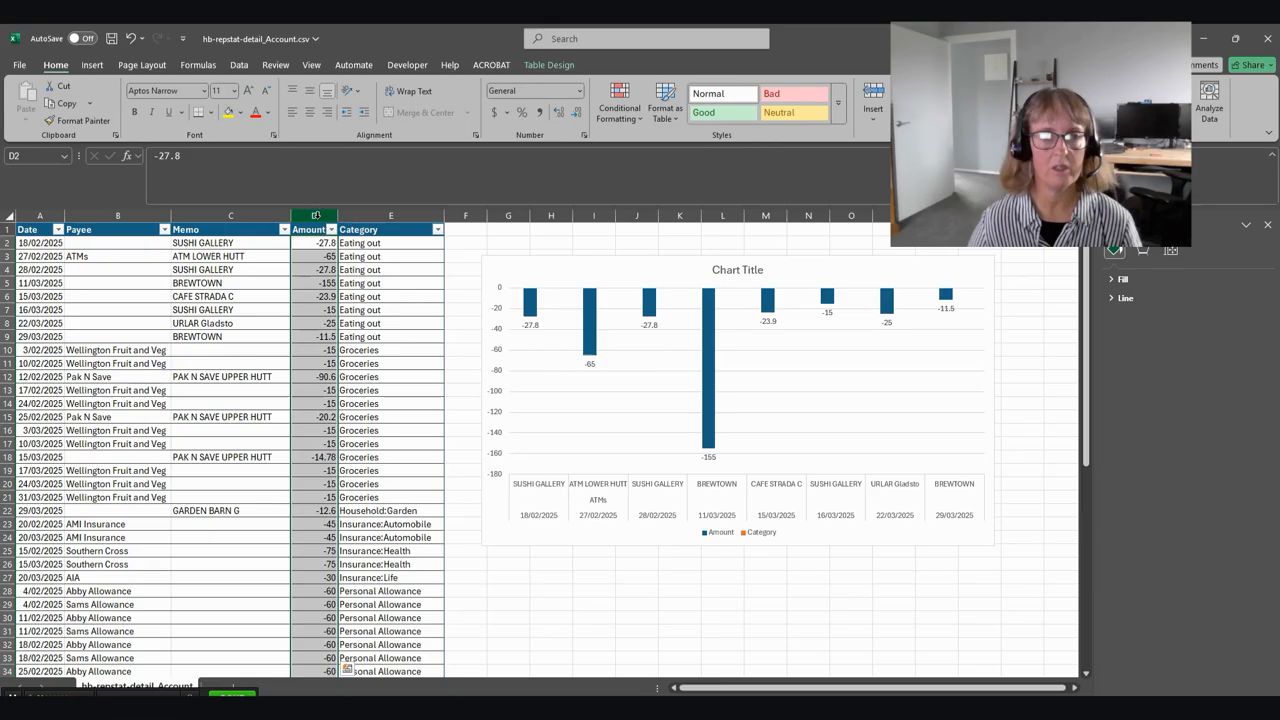
{"action": "left_click", "coordinate": [493, 111]}
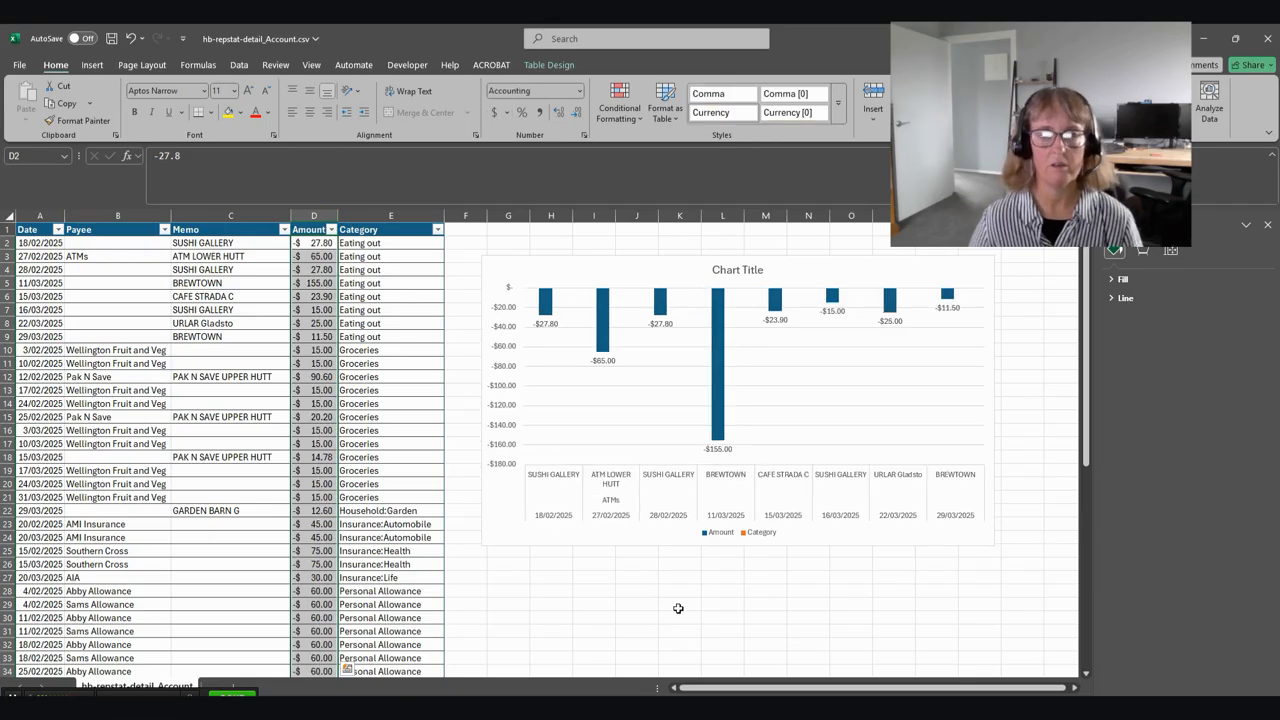
Reduce the Amount column to zero decimal places and close the chart formatting pane.
{"action": "left_click", "coordinate": [576, 112]}
{"action": "left_click", "coordinate": [576, 112]}
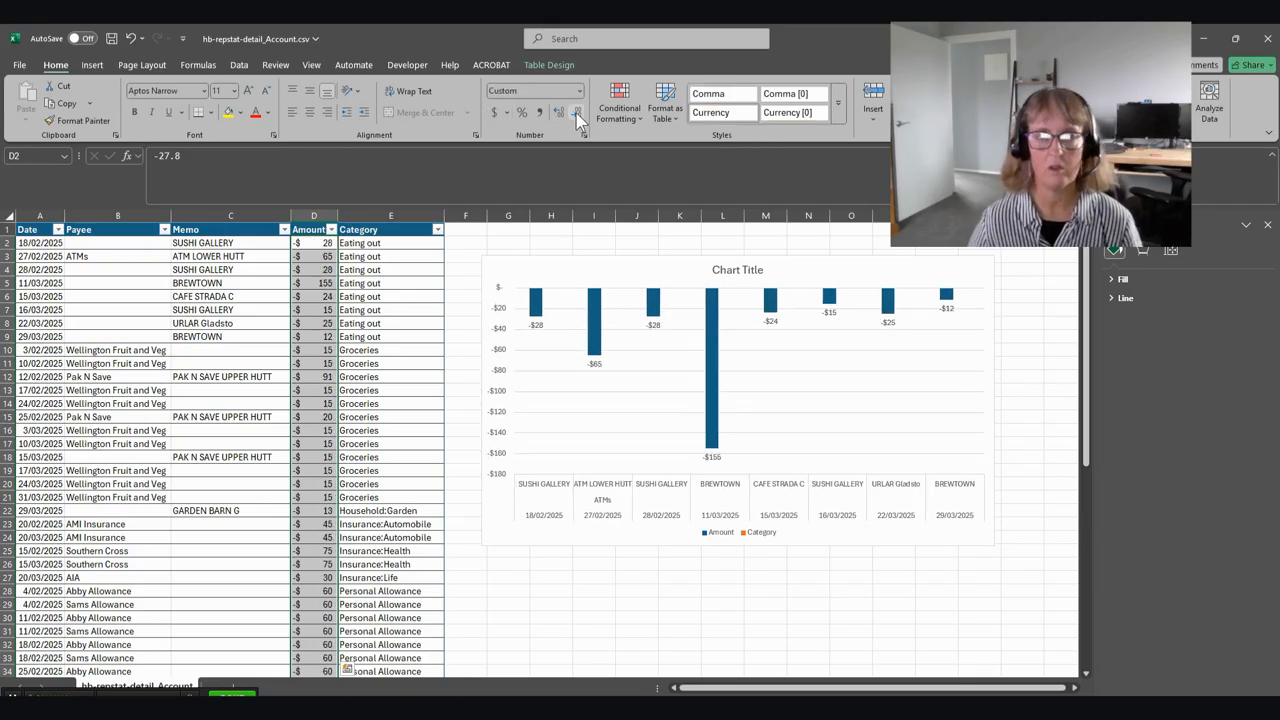
{"action": "left_click", "coordinate": [633, 612]}
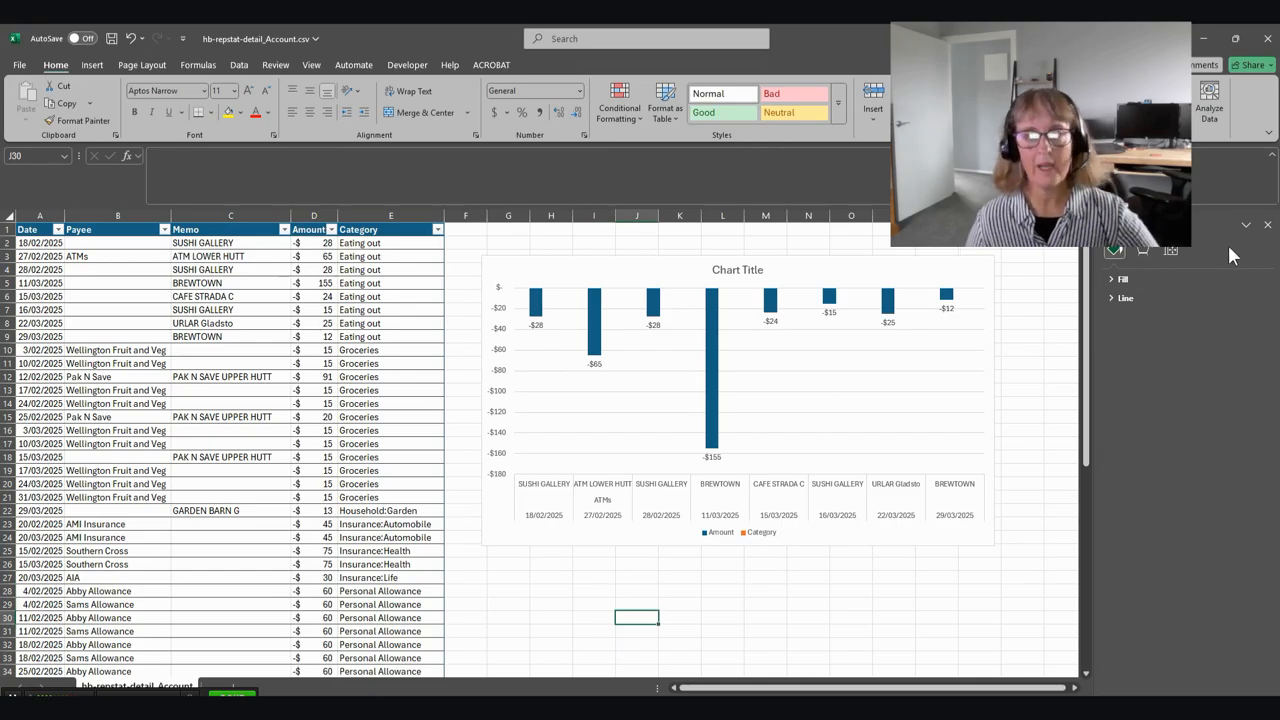
{"action": "left_click", "coordinate": [1267, 225]}
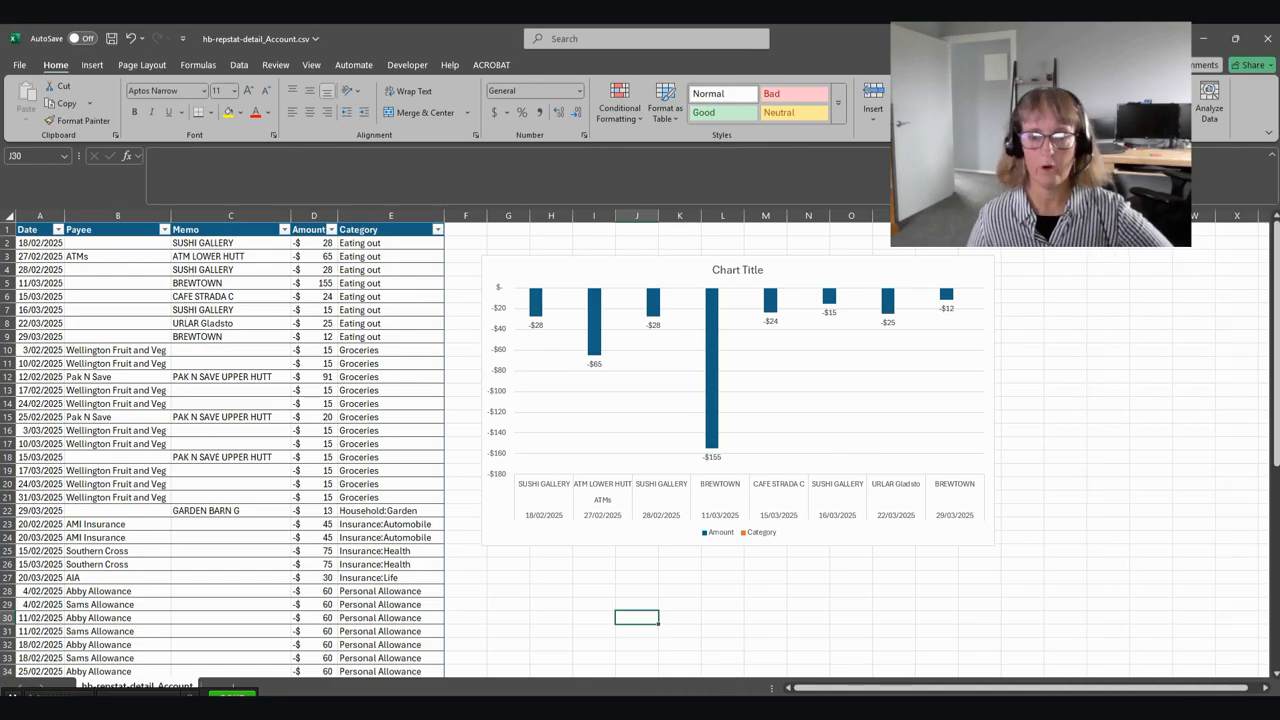
Switch to HomeBank's Statistics Report and enlarge the account summary area above the transaction details.
{"action": "mouse_move", "coordinate": [763, 708]}
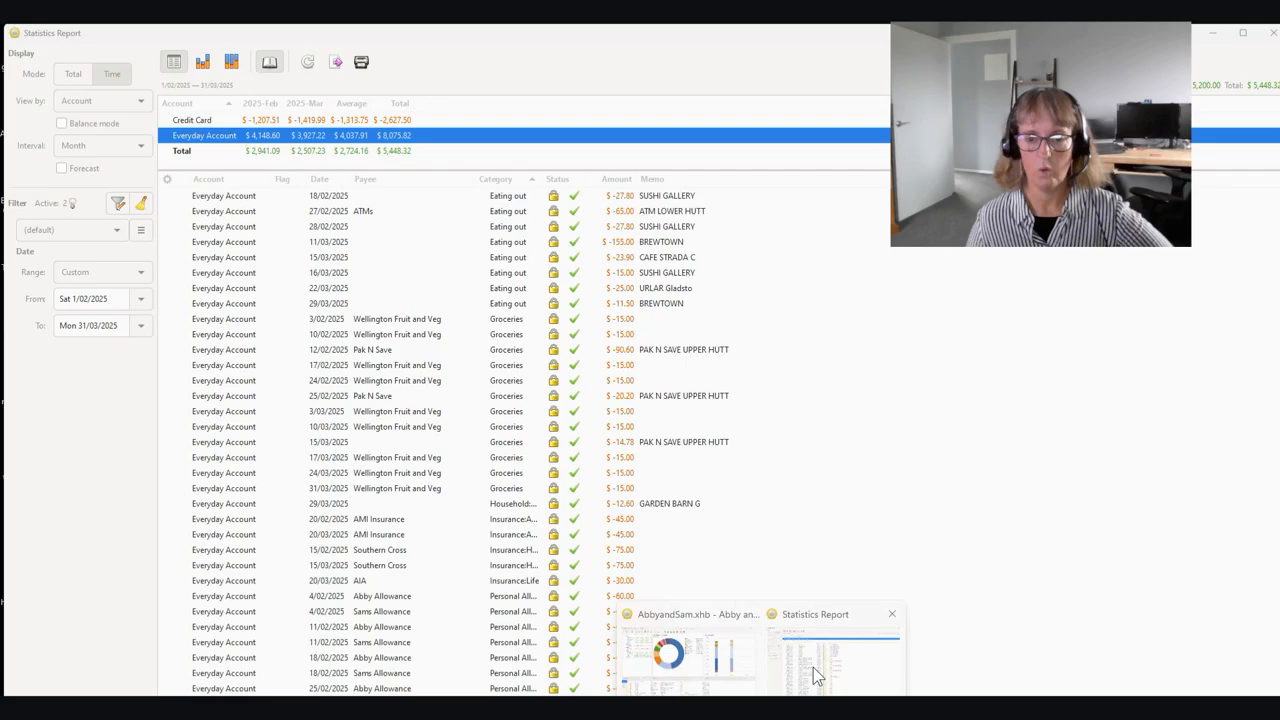
{"action": "left_click", "coordinate": [814, 676]}
{"action": "left_click_drag", "start_coordinate": [438, 170], "coordinate": [412, 251]}
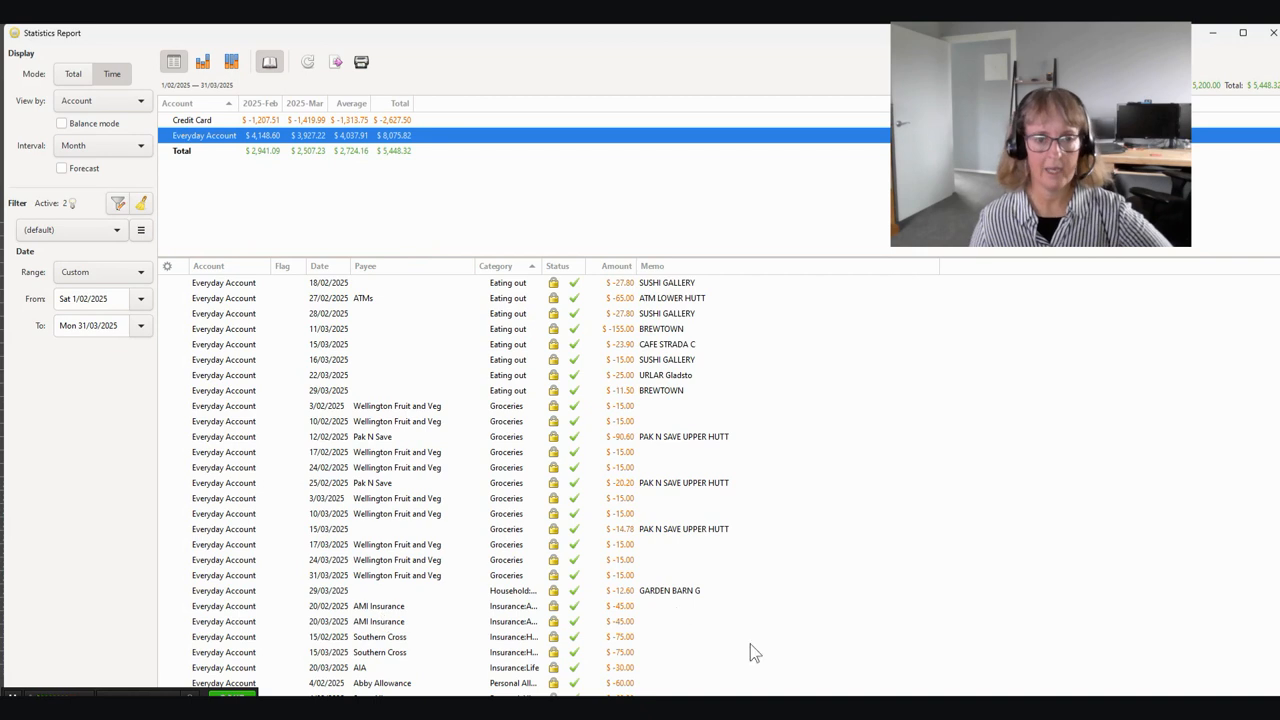
Review the column chart in Excel and return to HomeBank's Statistics Report.
{"action": "mouse_move", "coordinate": [815, 694]}
{"action": "left_click", "coordinate": [895, 682]}
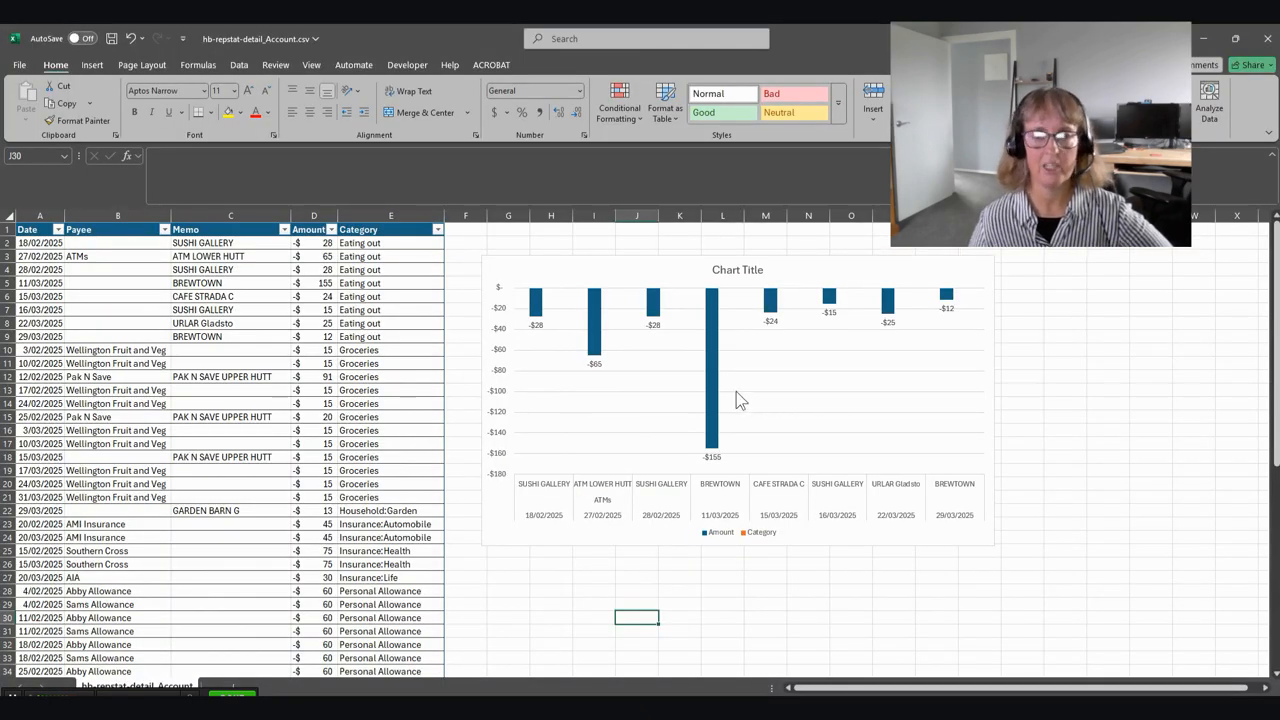
{"action": "key", "text": "alt+Tab"}
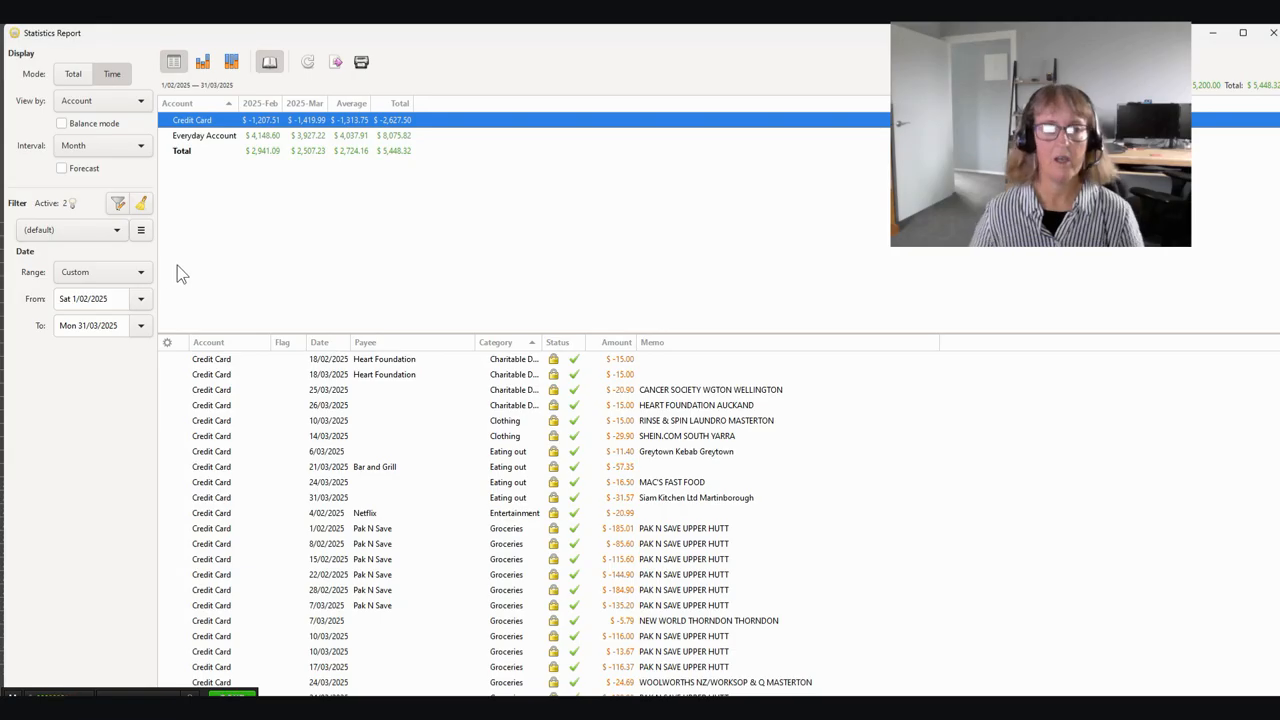